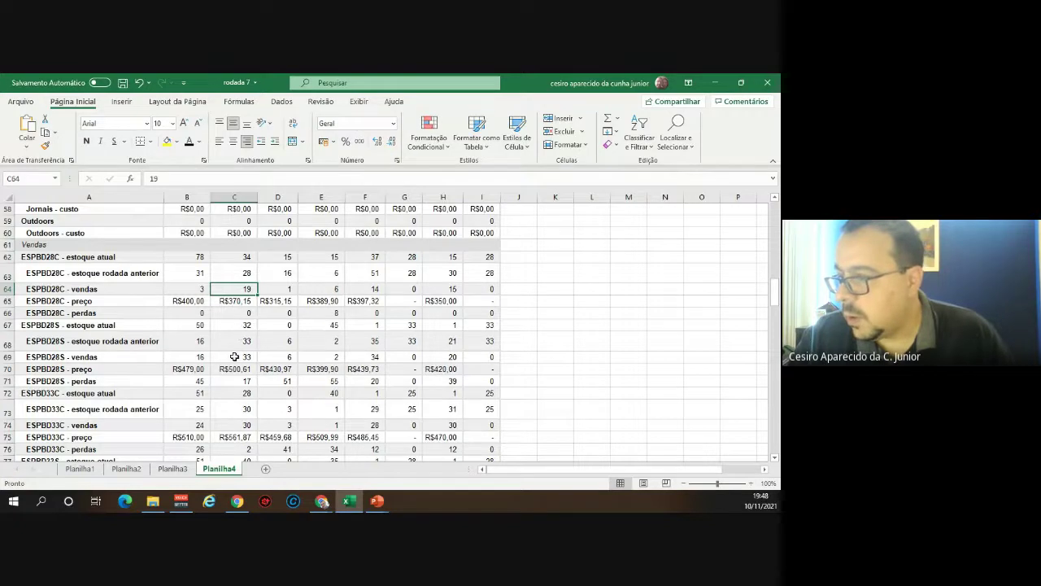
Compare the previous-round stock with sales in column C for ESPBD28S and ESPBD33C, and check the ESPBD28S losses
{"action": "left_click", "coordinate": [239, 340]}
{"action": "left_click_drag", "start_coordinate": [242, 350], "coordinate": [244, 370]}
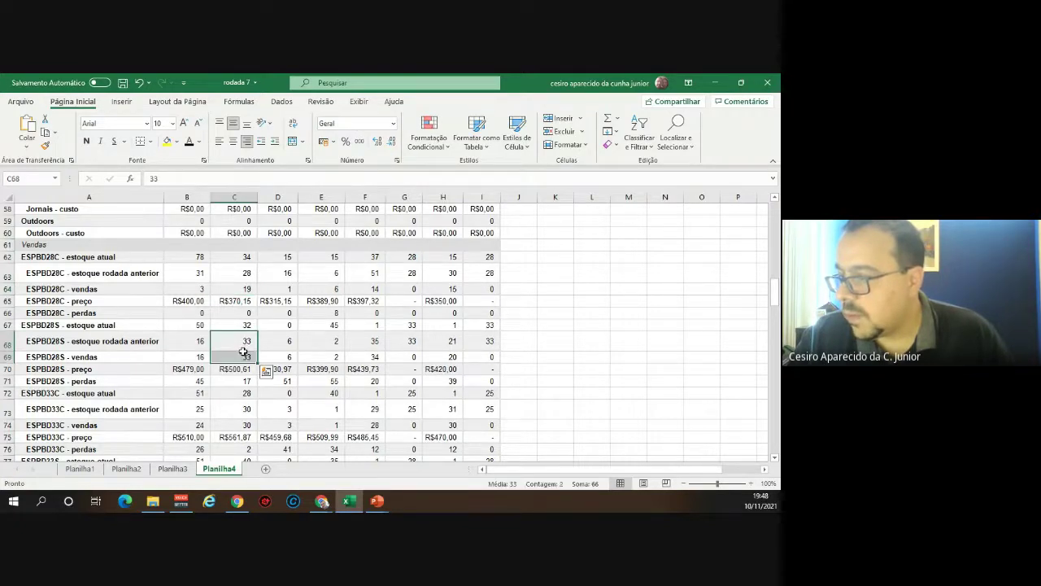
{"action": "left_click", "coordinate": [249, 341]}
{"action": "left_click", "coordinate": [247, 355]}
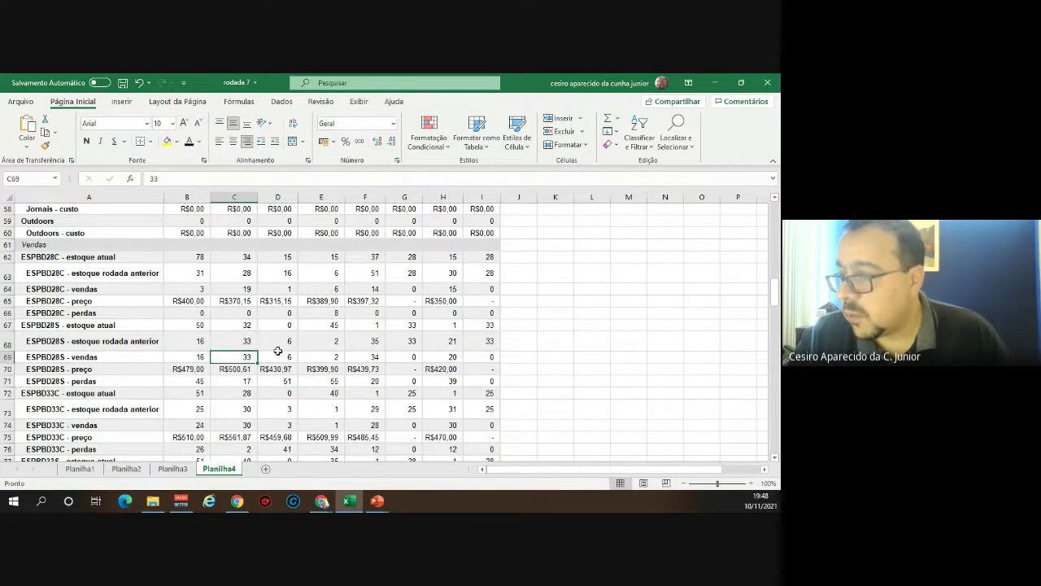
{"action": "left_click", "coordinate": [248, 382]}
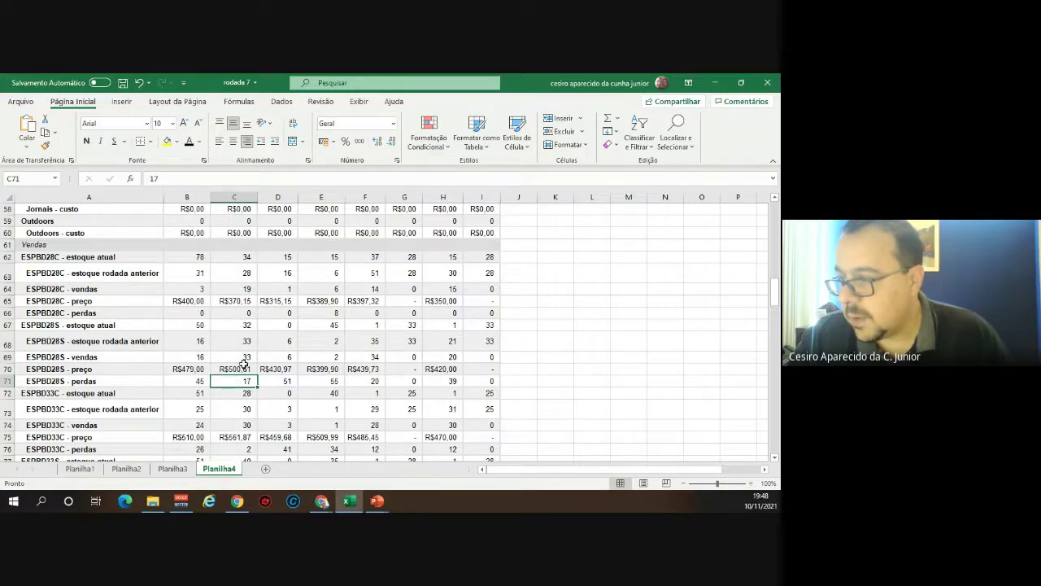
{"action": "scroll", "coordinate": [243, 364], "scroll_direction": "down", "scroll_amount": 1}
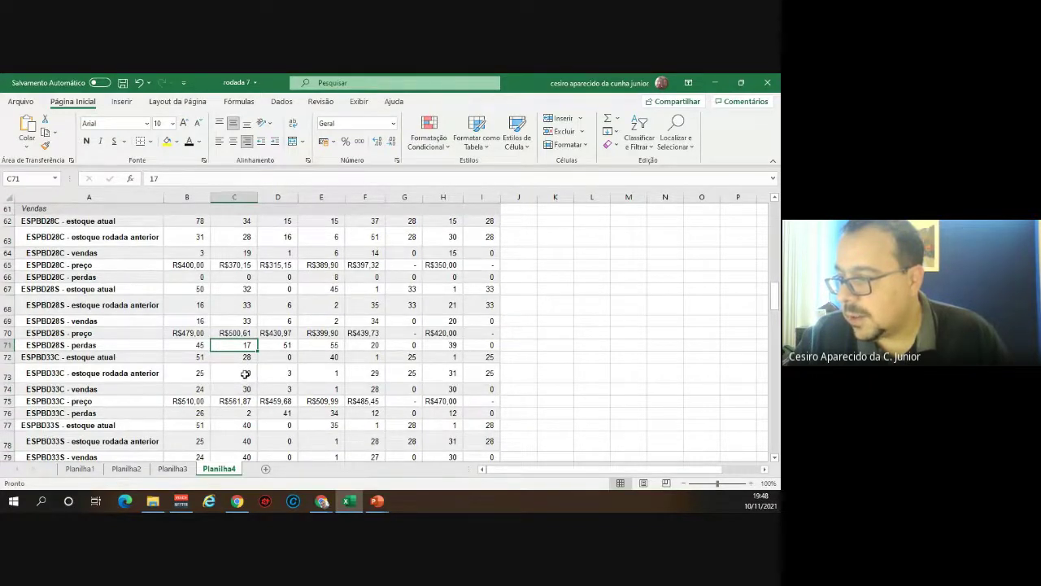
{"action": "left_click", "coordinate": [245, 373]}
{"action": "left_click", "coordinate": [246, 389]}
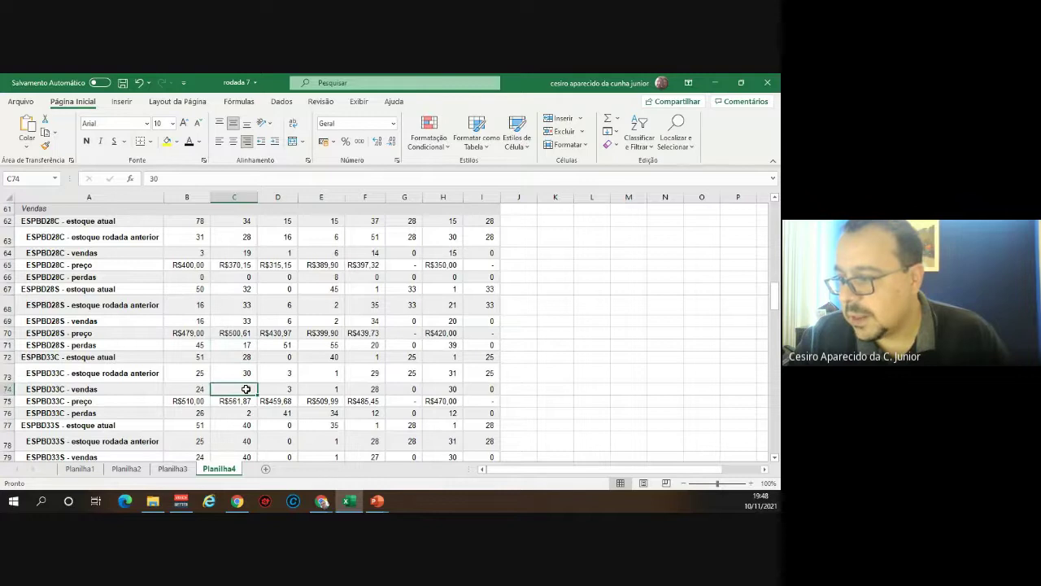
{"action": "scroll", "coordinate": [246, 389], "scroll_direction": "down", "scroll_amount": 1}
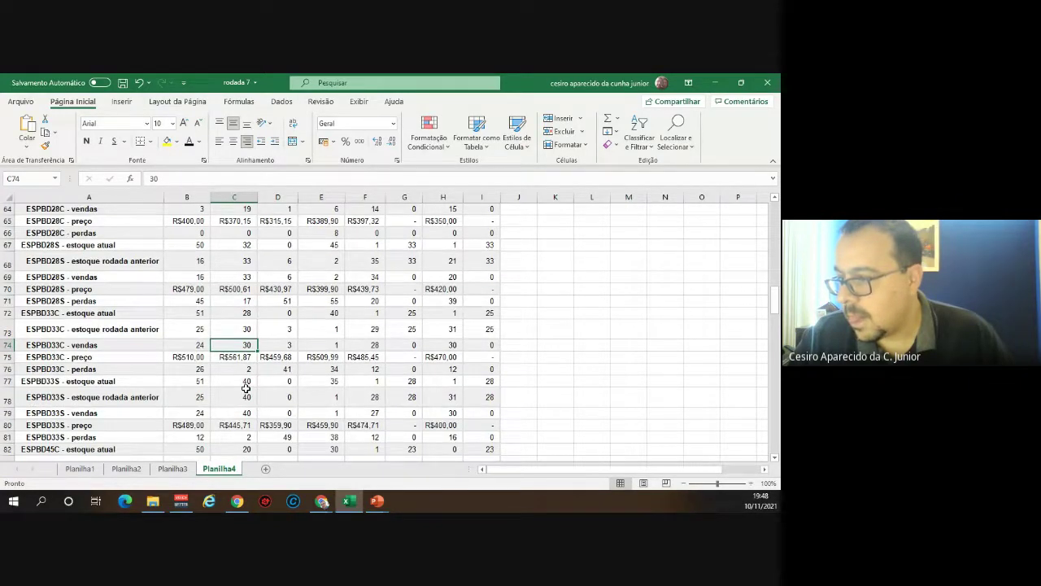
Compare column C's previous-round stock with sales for ESPBD33S and ESPBD45C, and review the product rows below them
{"action": "left_click", "coordinate": [247, 403]}
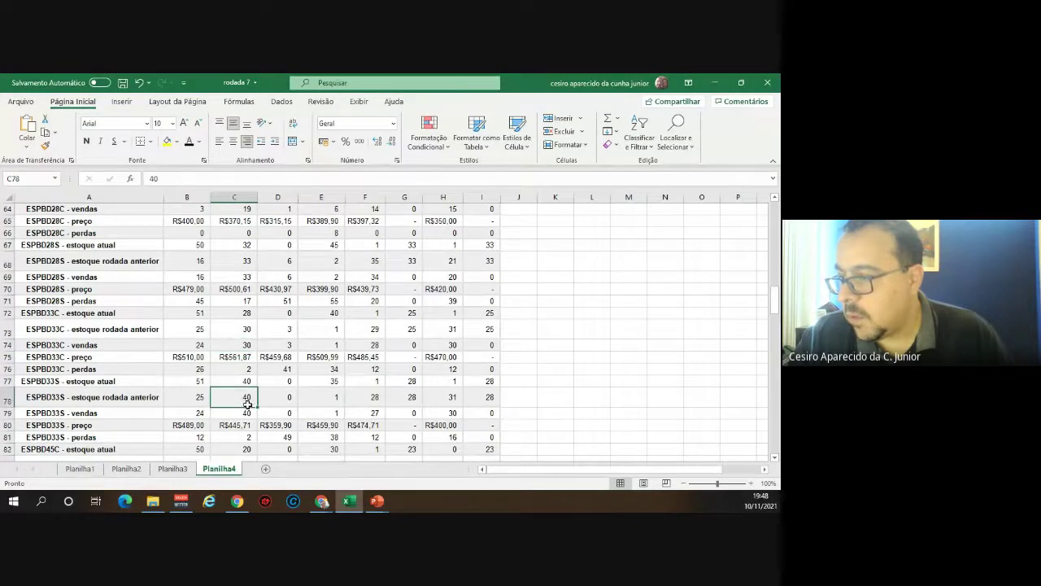
{"action": "left_click", "coordinate": [248, 411]}
{"action": "scroll", "coordinate": [249, 409], "scroll_direction": "down", "scroll_amount": 1}
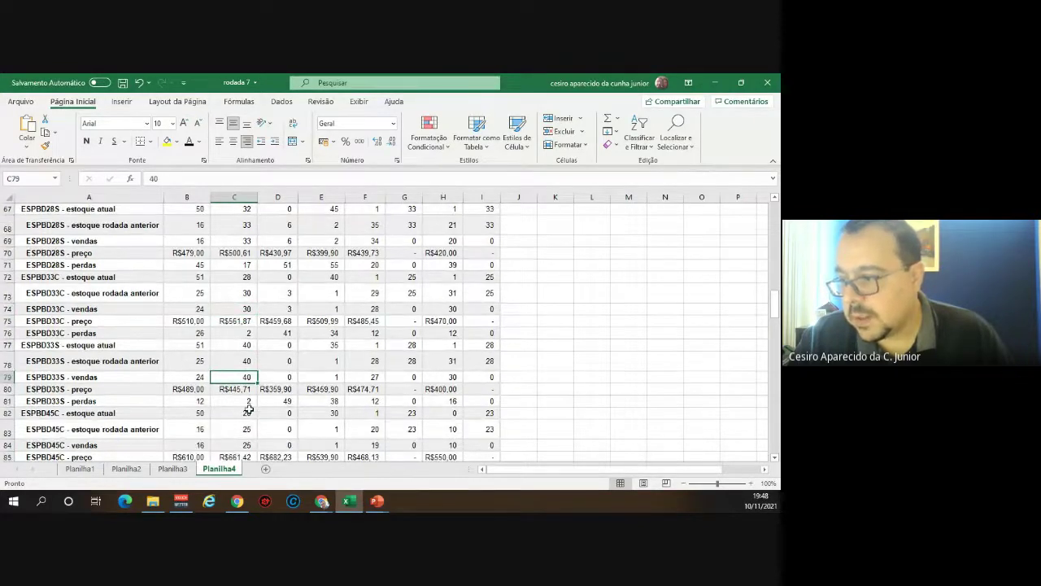
{"action": "scroll", "coordinate": [248, 409], "scroll_direction": "down", "scroll_amount": 1}
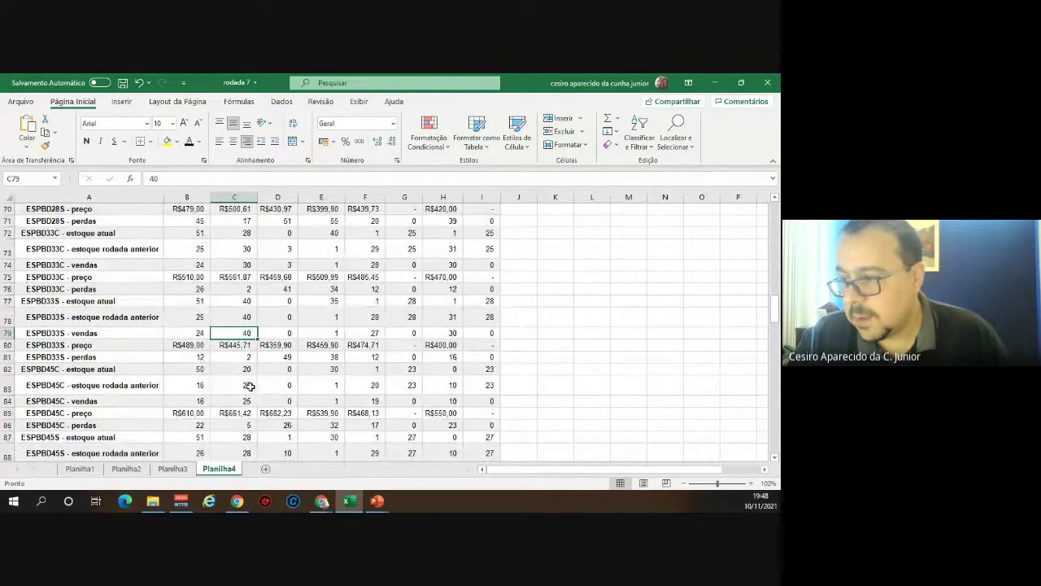
{"action": "left_click", "coordinate": [248, 384]}
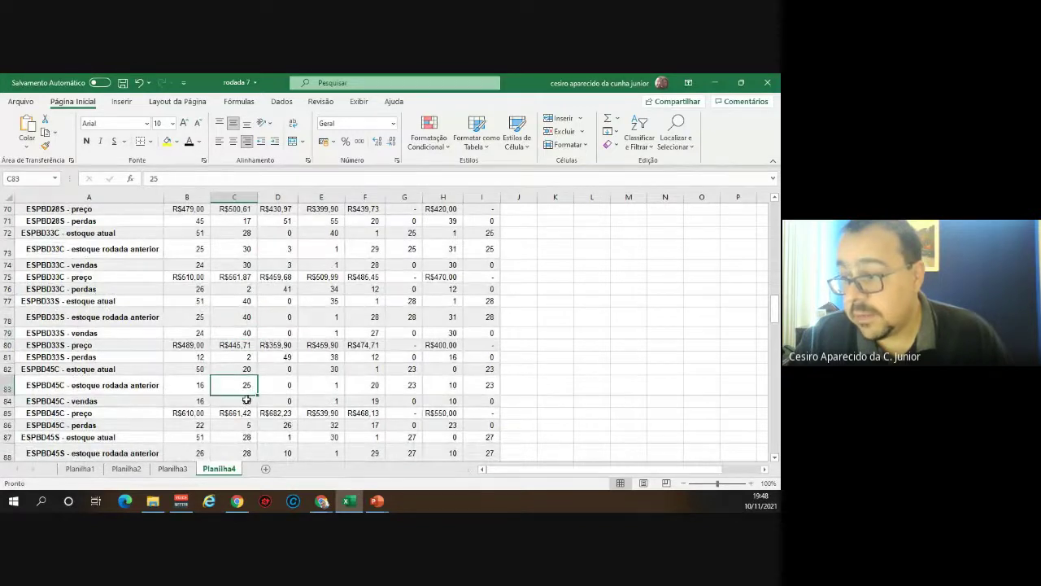
{"action": "left_click", "coordinate": [248, 400]}
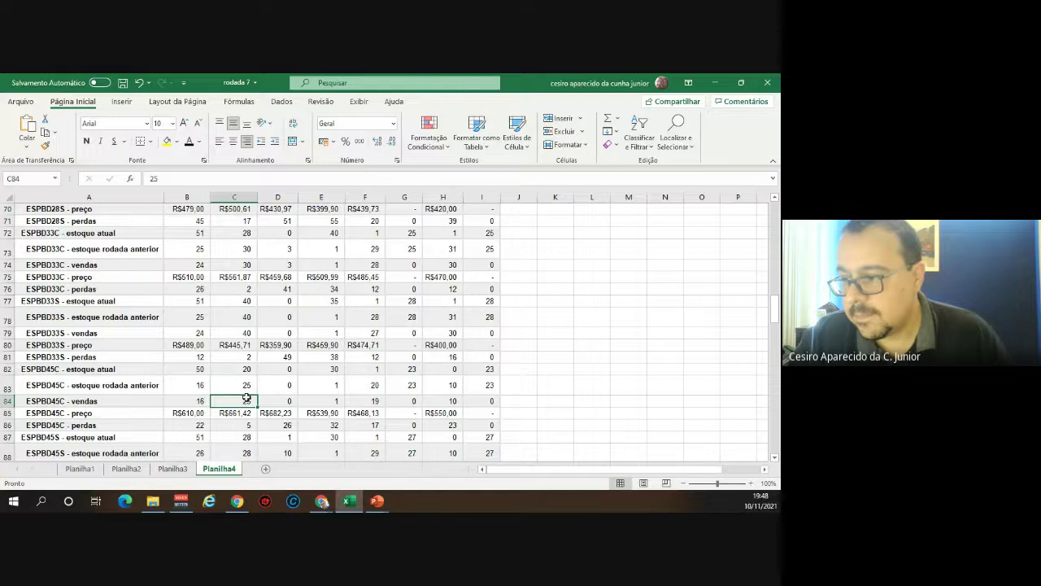
{"action": "scroll", "coordinate": [247, 398], "scroll_direction": "down", "scroll_amount": 1}
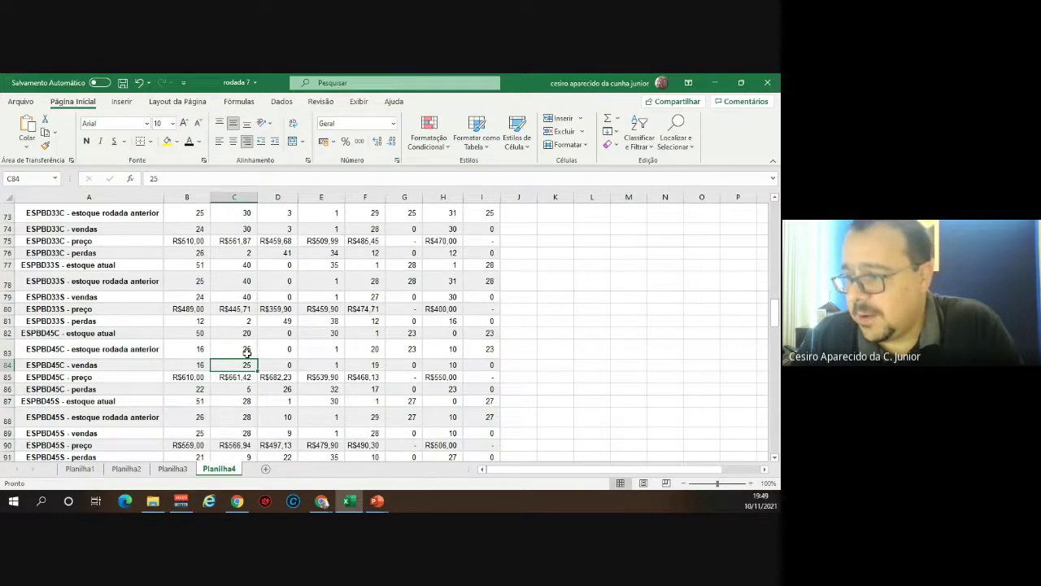
{"action": "scroll", "coordinate": [247, 352], "scroll_direction": "down", "scroll_amount": 1}
{"action": "scroll", "coordinate": [247, 354], "scroll_direction": "down", "scroll_amount": 2}
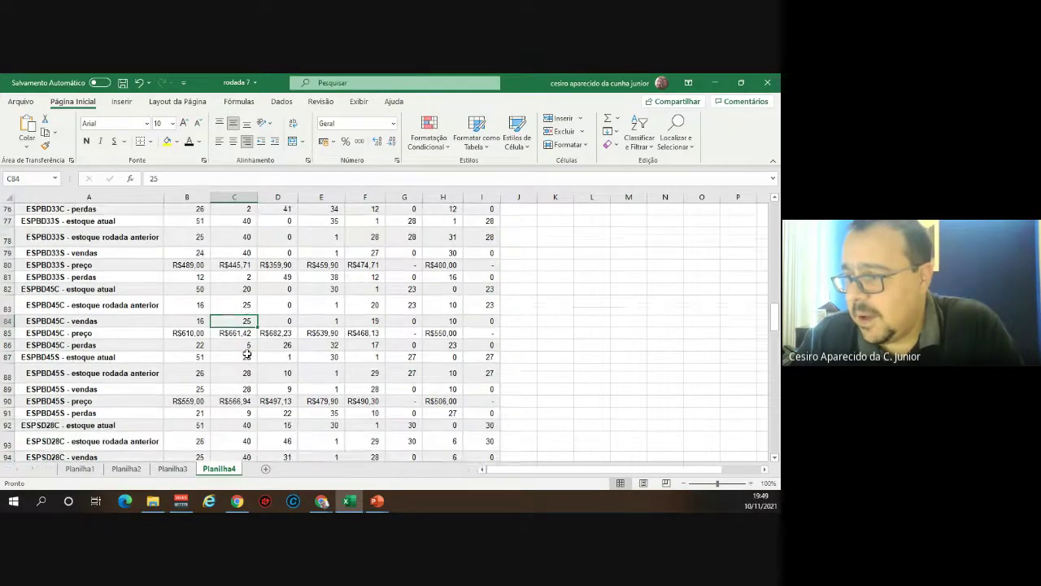
{"action": "scroll", "coordinate": [246, 352], "scroll_direction": "down", "scroll_amount": 2}
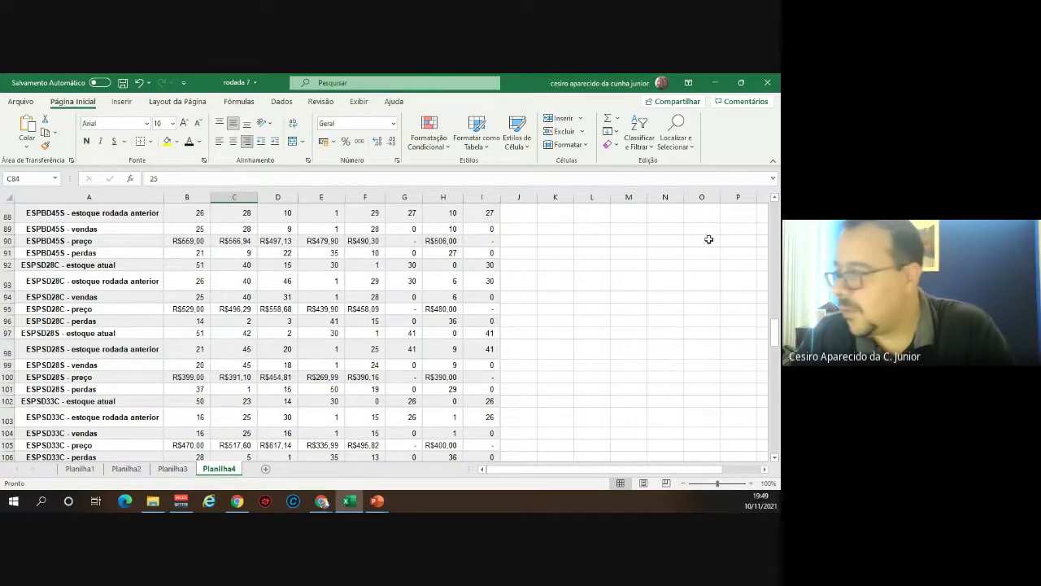
Total the ESPBD28C sales across all companies in J64 with =SOMA(B64:I64)
{"action": "scroll", "coordinate": [555, 290], "scroll_direction": "up", "scroll_amount": 5}
{"action": "scroll", "coordinate": [520, 298], "scroll_direction": "up", "scroll_amount": 4}
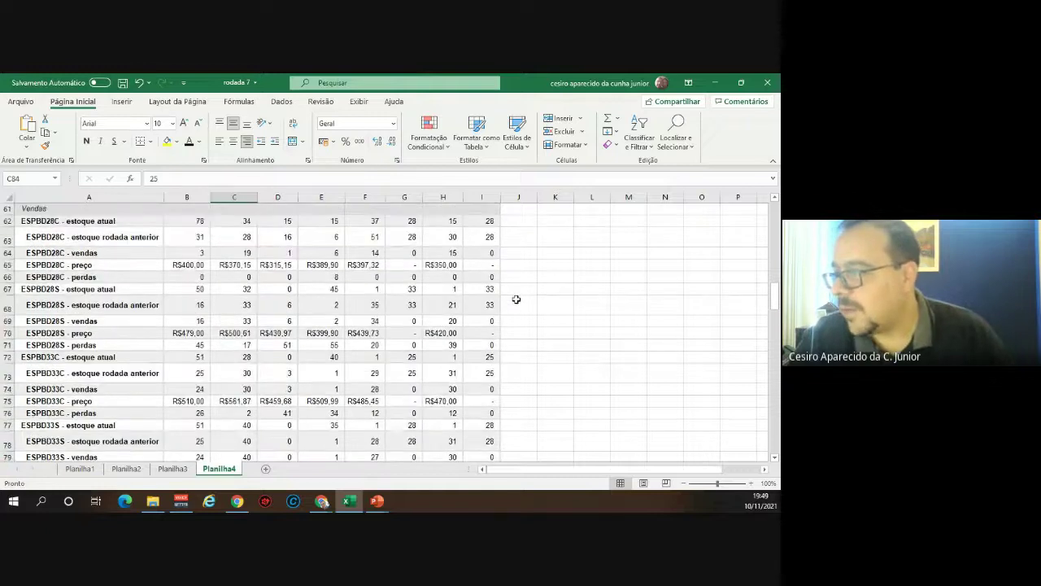
{"action": "left_click", "coordinate": [525, 252]}
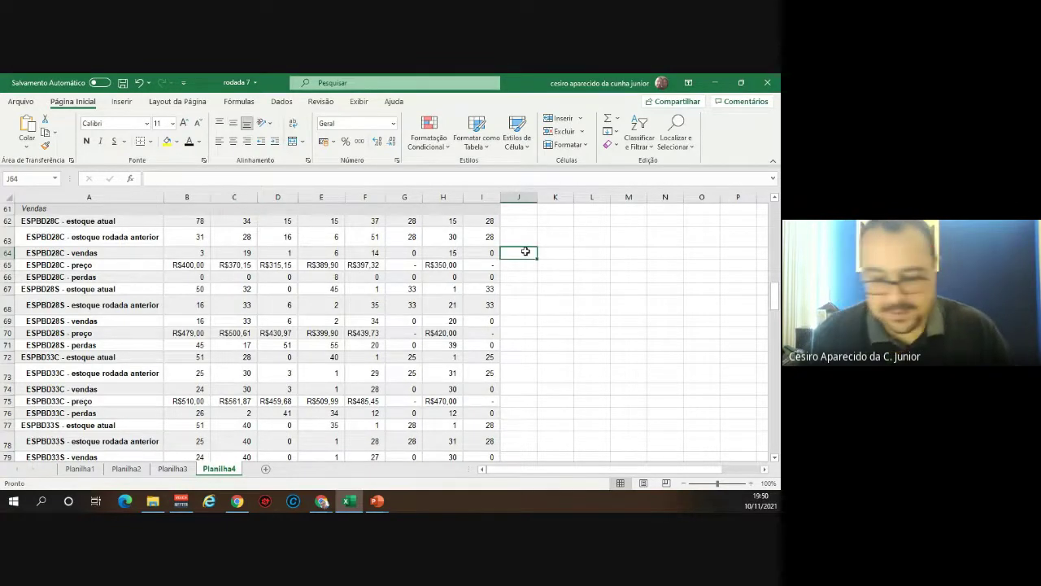
{"action": "type", "text": "=soma"}
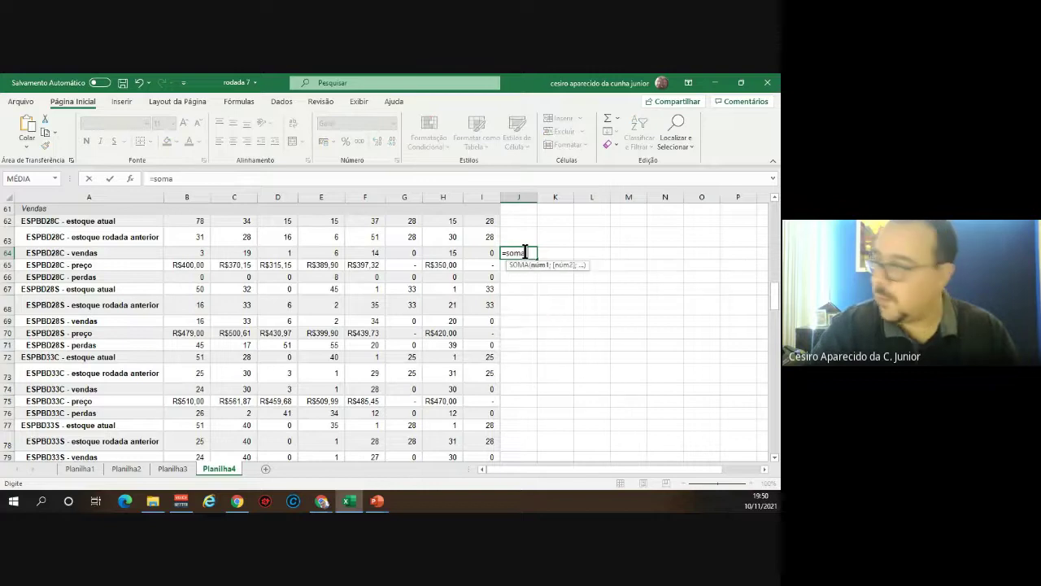
{"action": "type", "text": "("}
{"action": "key", "text": "Left"}
{"action": "key", "text": "shift+Left"}
{"action": "key", "text": "shift+Left"}
{"action": "key", "text": "shift+Left"}
{"action": "key", "text": "shift+Left"}
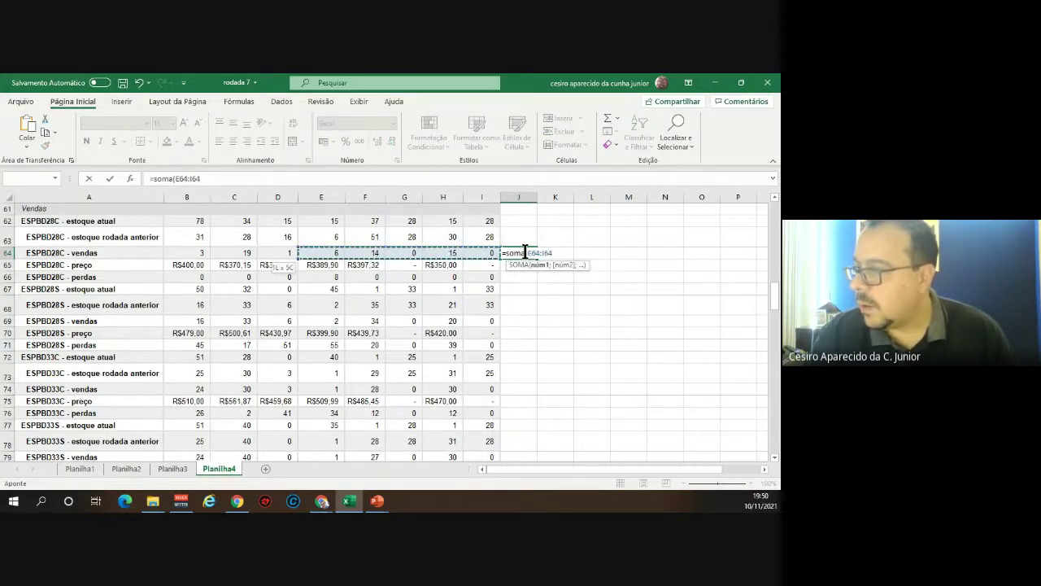
{"action": "key", "text": "shift+Left"}
{"action": "key", "text": "shift+Left"}
{"action": "key", "text": "shift+Left"}
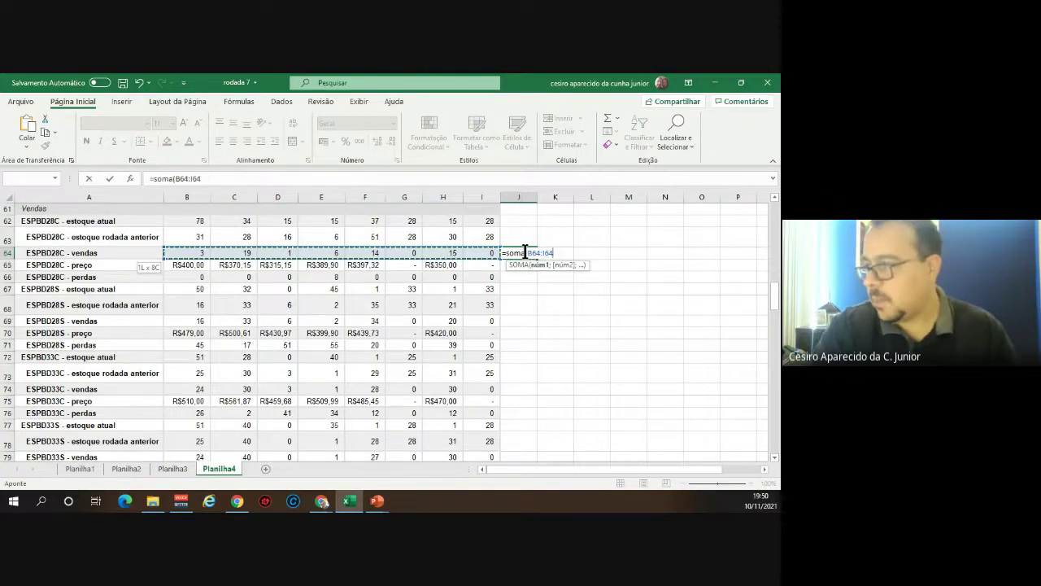
{"action": "type", "text": ")"}
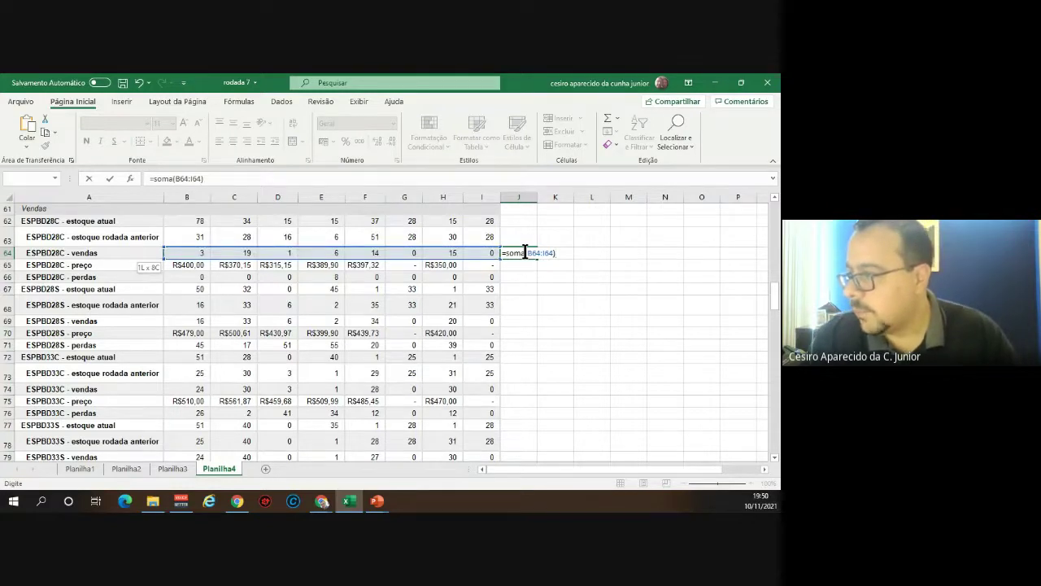
{"action": "key", "text": "Return"}
{"action": "left_click", "coordinate": [525, 253]}
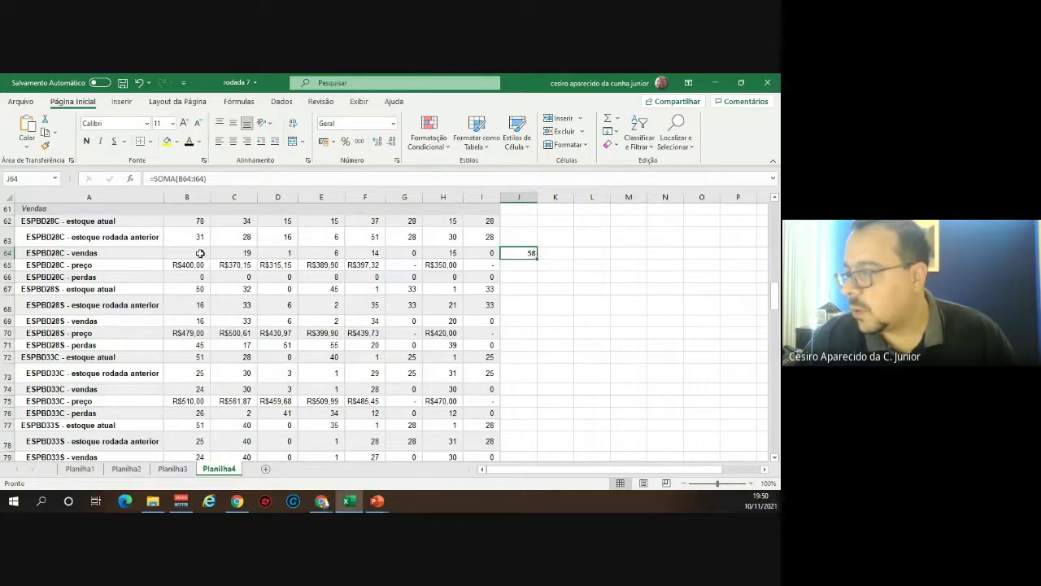
Total the ESPBD28C losses in J66 with a SOMA formula over B66:I66
{"action": "left_click", "coordinate": [513, 277]}
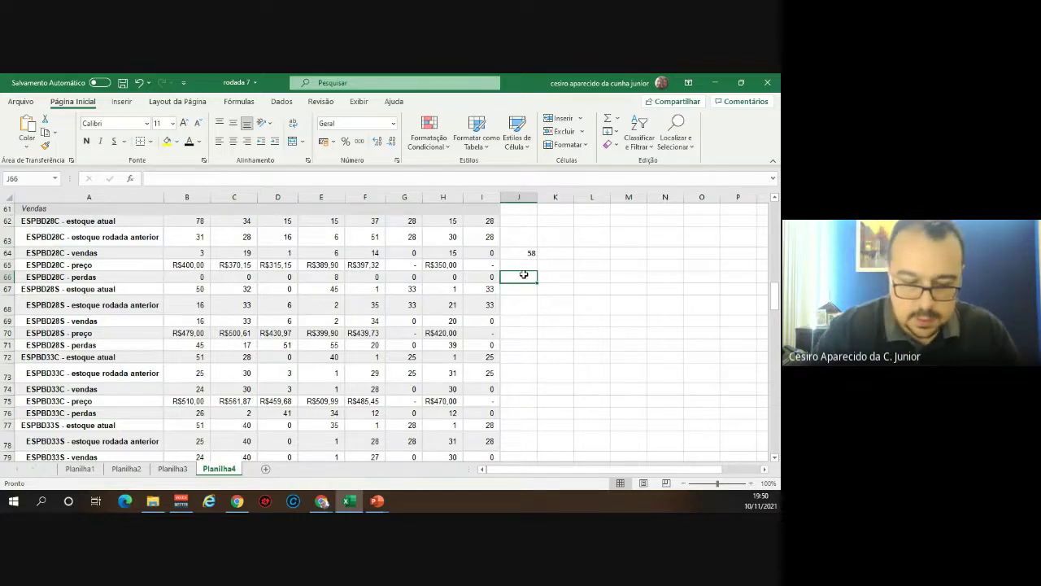
{"action": "type", "text": "=soma("}
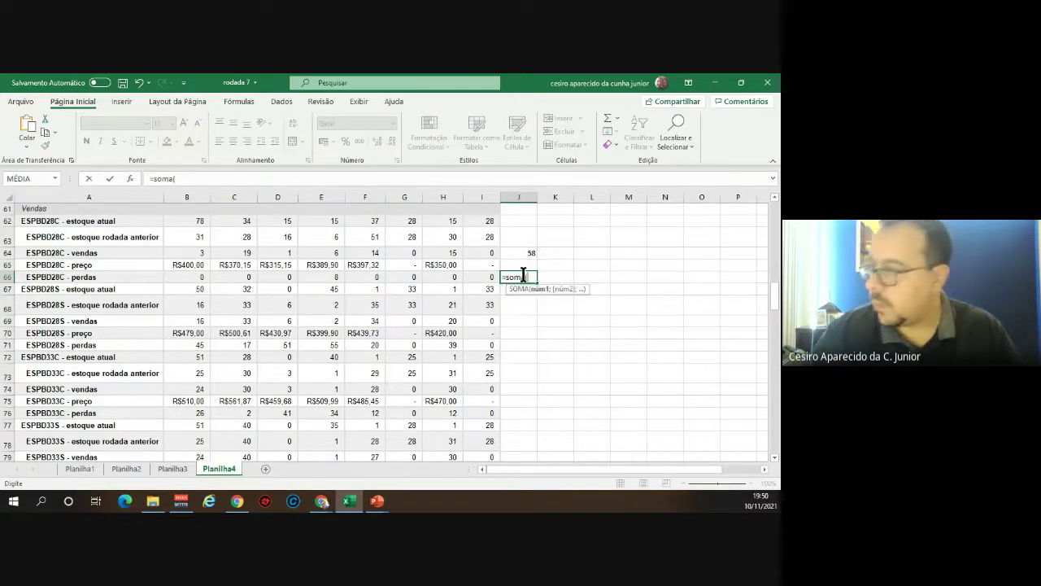
{"action": "key", "text": "Left"}
{"action": "key", "text": "shift+Left"}
{"action": "key", "text": "shift+Left"}
{"action": "key", "text": "shift+Left"}
{"action": "key", "text": "shift+Left"}
{"action": "key", "text": "shift+Left"}
{"action": "key", "text": "shift+Left"}
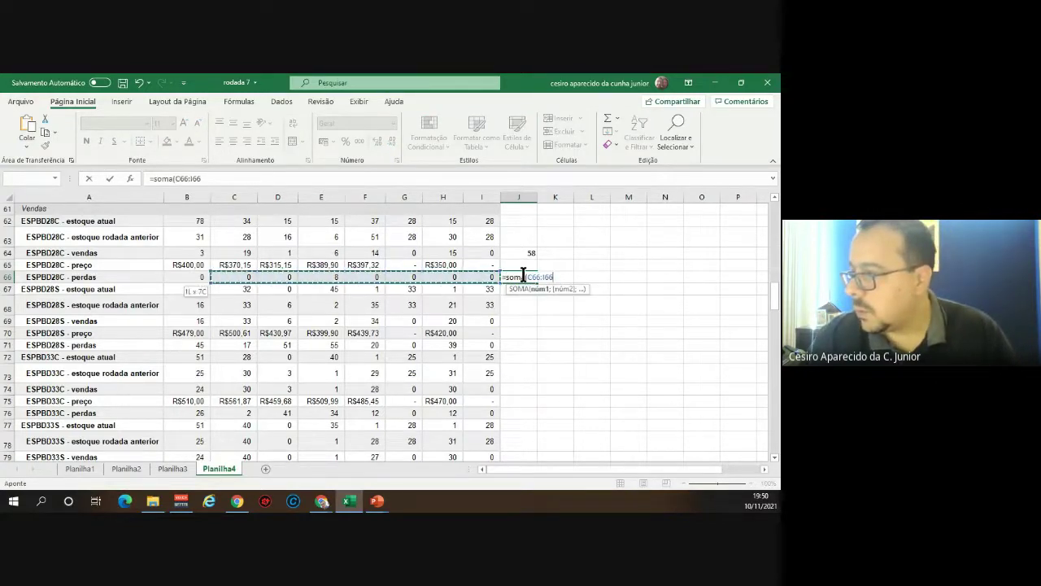
{"action": "key", "text": "shift+Left"}
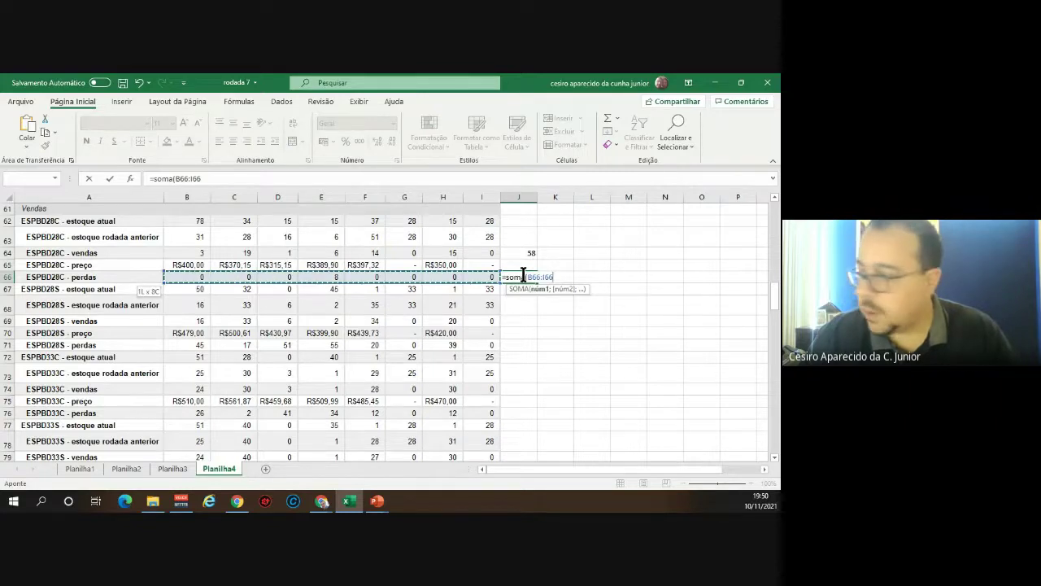
{"action": "key", "text": "Return"}
Add the ESPBD28C losses and sales totals together in K66 with the formula =J66+J64
{"action": "key", "text": "Right"}
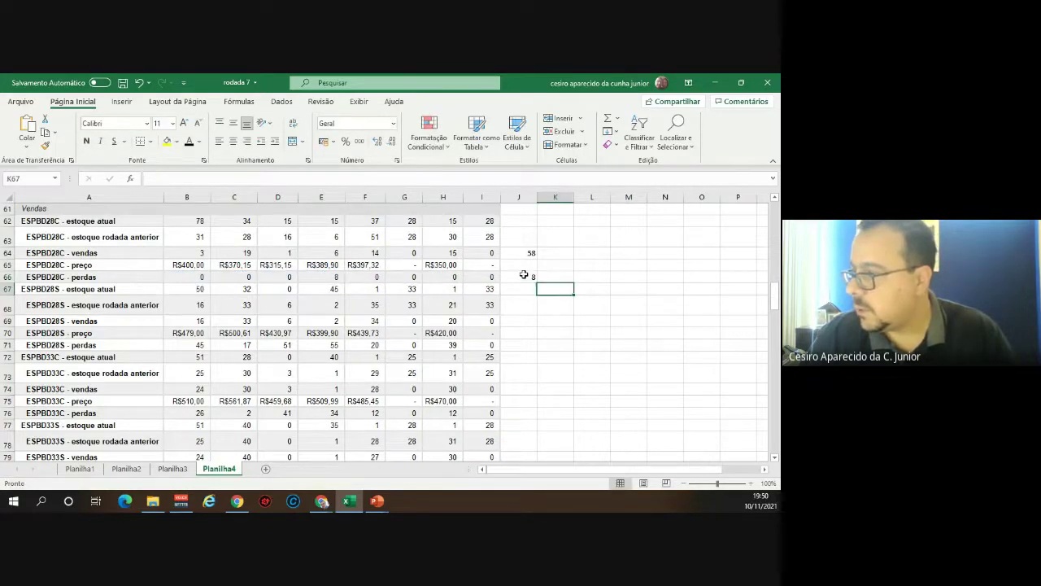
{"action": "key", "text": "Up"}
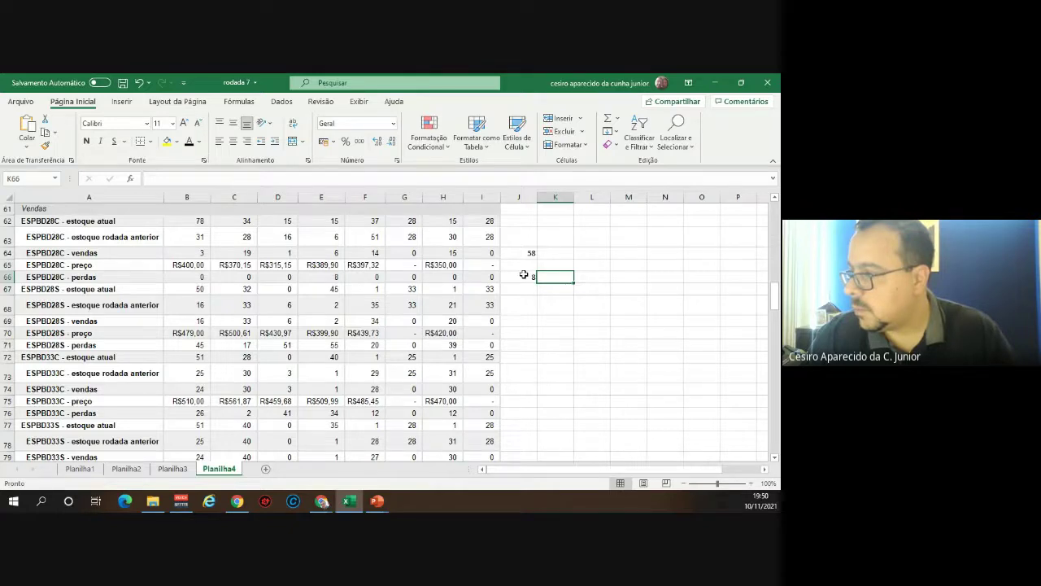
{"action": "type", "text": "="}
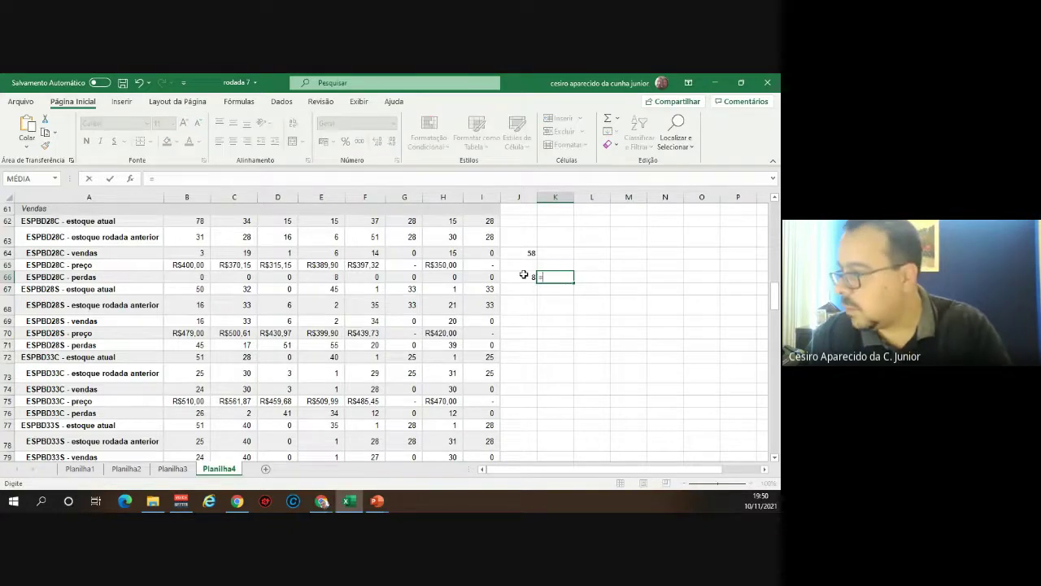
{"action": "key", "text": "Left"}
{"action": "type", "text": "+"}
{"action": "key", "text": "Up"}
{"action": "key", "text": "Up"}
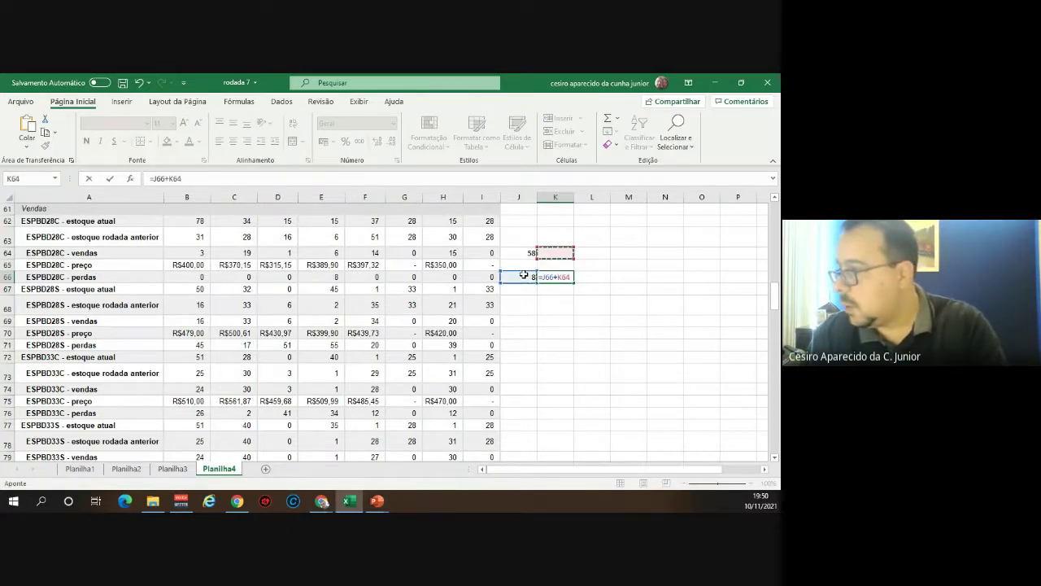
{"action": "key", "text": "Left"}
{"action": "key", "text": "Return"}
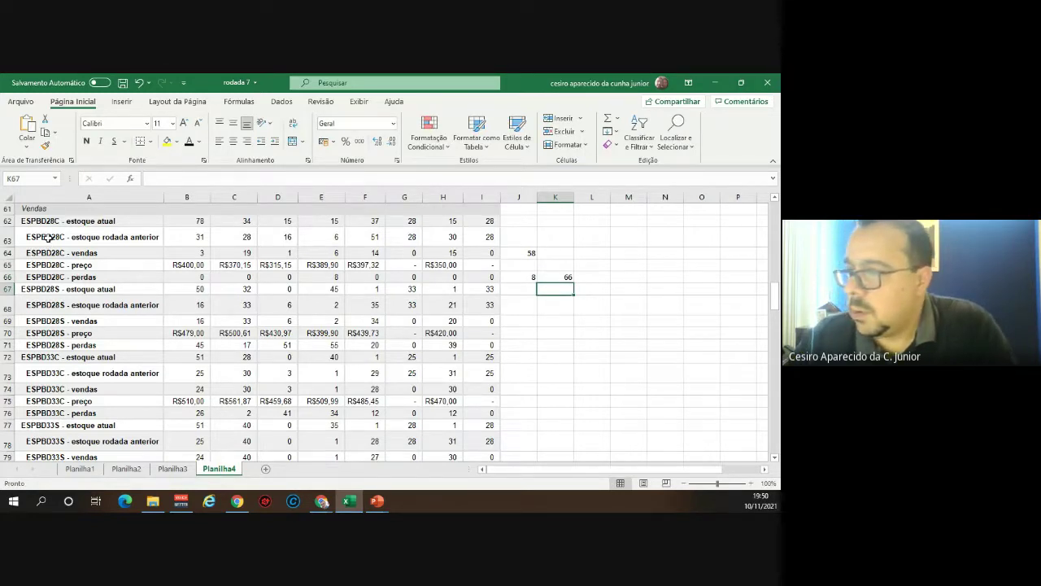
{"action": "scroll", "coordinate": [69, 238], "scroll_direction": "up", "scroll_amount": 1}
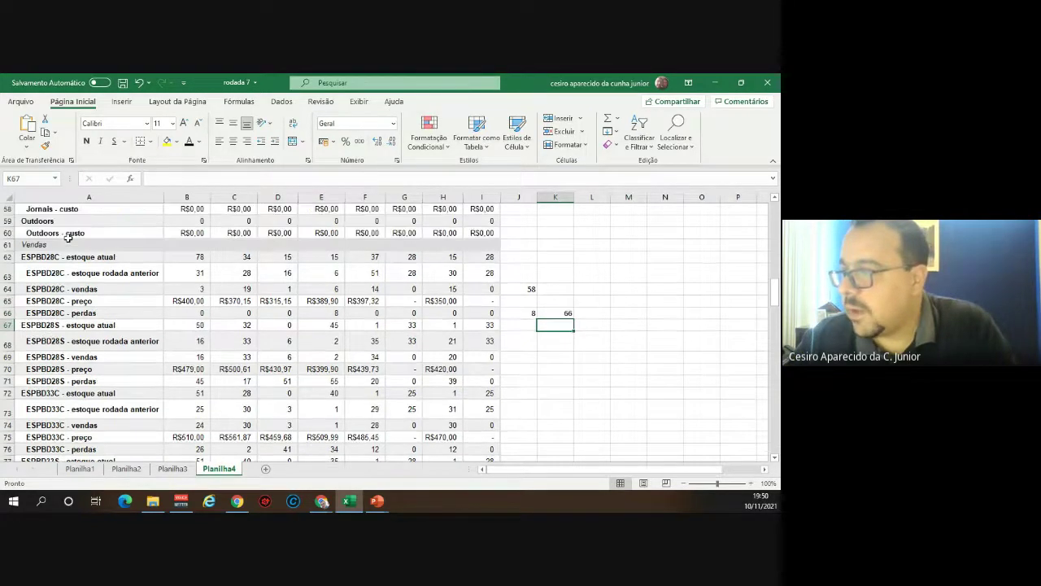
{"action": "left_click", "coordinate": [560, 314]}
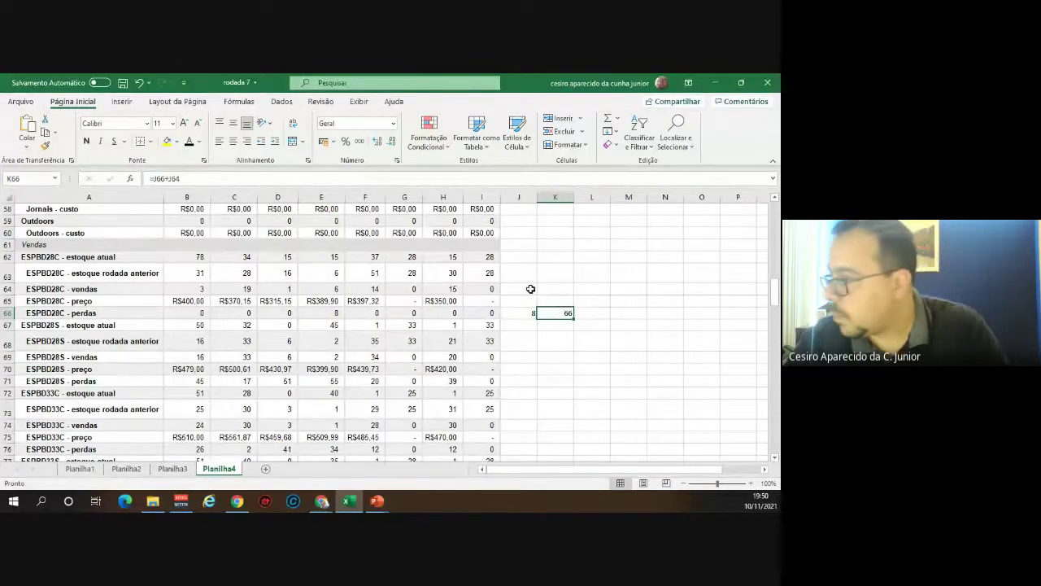
Copy the ESPBD28C total formulas in J64:K66 to the ESPBD28S rows, starting at J69
{"action": "left_click_drag", "start_coordinate": [531, 289], "coordinate": [550, 310]}
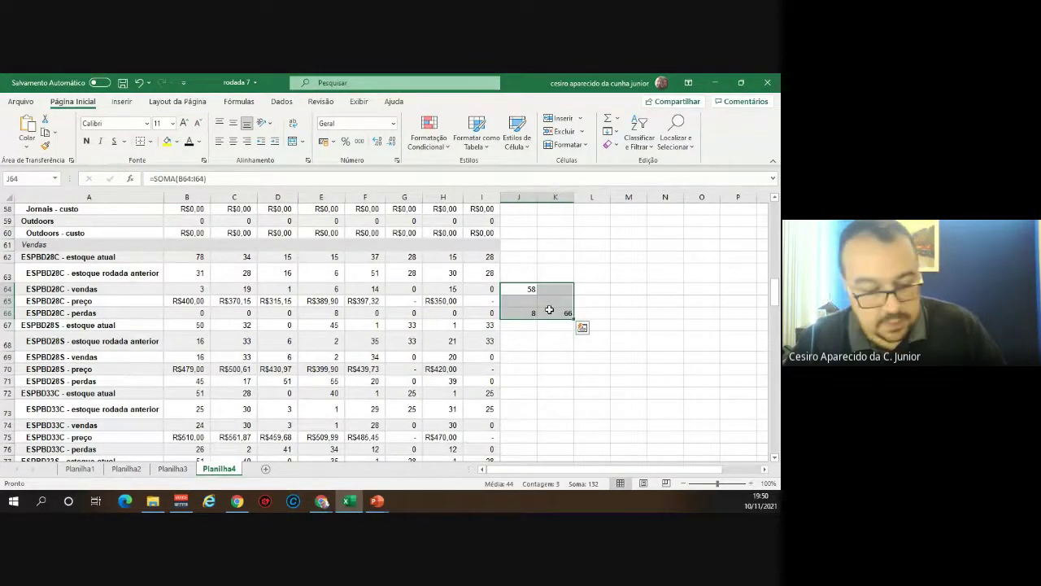
{"action": "key", "text": "ctrl+c"}
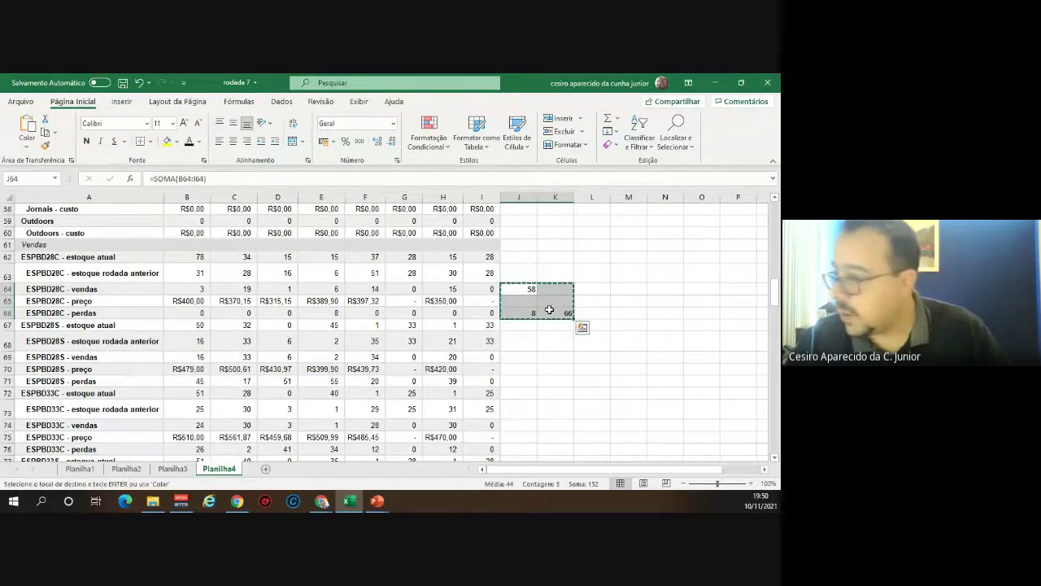
{"action": "left_click", "coordinate": [515, 357]}
{"action": "key", "text": "ctrl+v"}
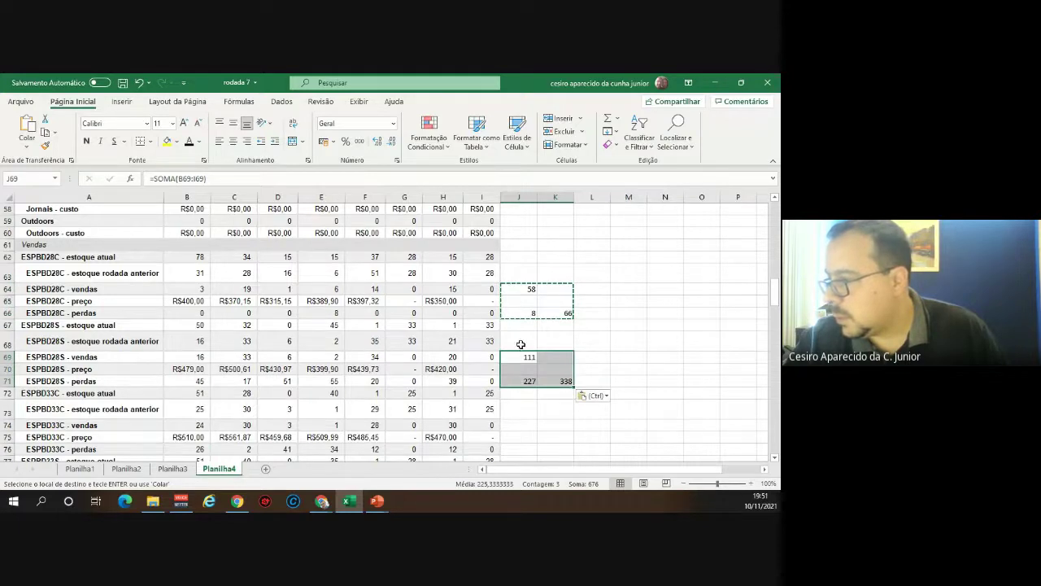
Copy the ESPBD28S totals block J67:K71 to the ESPBD33C and ESPBD33S rows, starting at J72 and J77
{"action": "left_click", "coordinate": [521, 325]}
{"action": "left_click_drag", "start_coordinate": [520, 326], "coordinate": [553, 381]}
{"action": "key", "text": "ctrl+c"}
{"action": "left_click", "coordinate": [531, 391]}
{"action": "key", "text": "ctrl+v"}
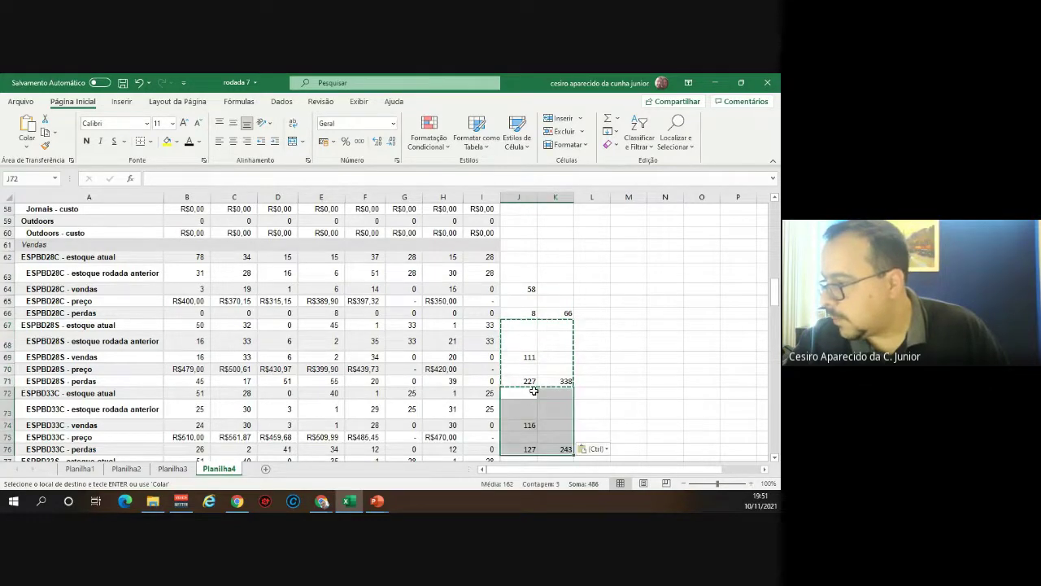
{"action": "scroll", "coordinate": [536, 387], "scroll_direction": "down", "scroll_amount": 2}
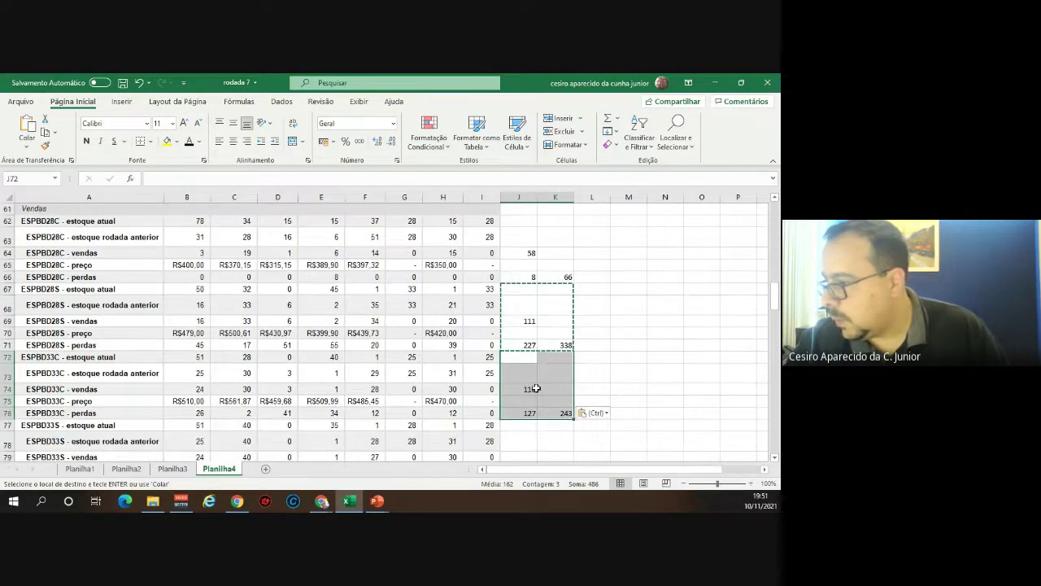
{"action": "left_click", "coordinate": [536, 383]}
{"action": "key", "text": "ctrl+v"}
{"action": "scroll", "coordinate": [536, 382], "scroll_direction": "down", "scroll_amount": 3}
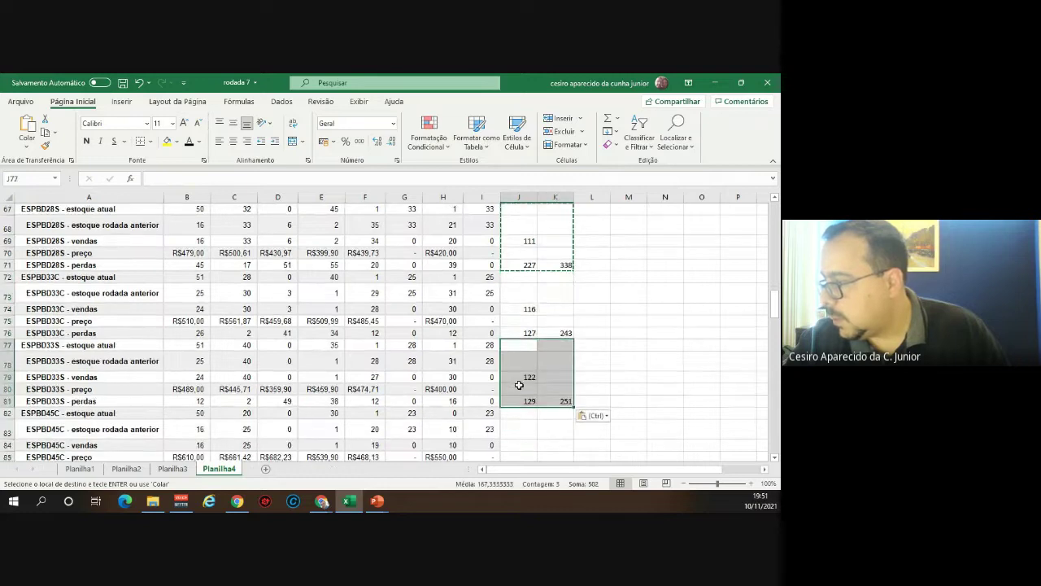
Paste the copied totals block into the ESPBD45C and ESPBD45S rows, starting at J82 and J87
{"action": "left_click", "coordinate": [528, 336]}
{"action": "key", "text": "ctrl+v"}
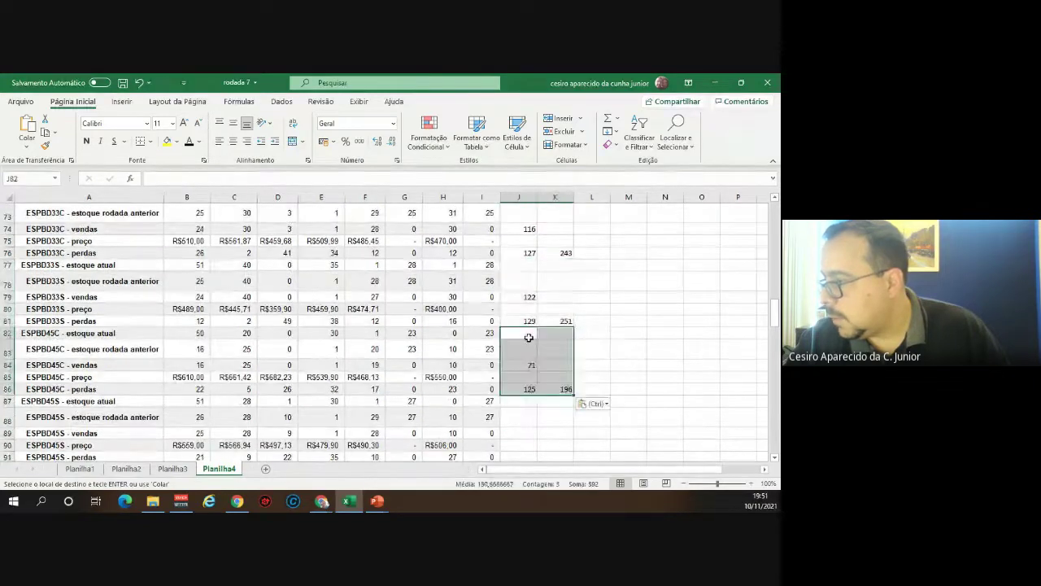
{"action": "left_click", "coordinate": [526, 401]}
{"action": "key", "text": "ctrl+v"}
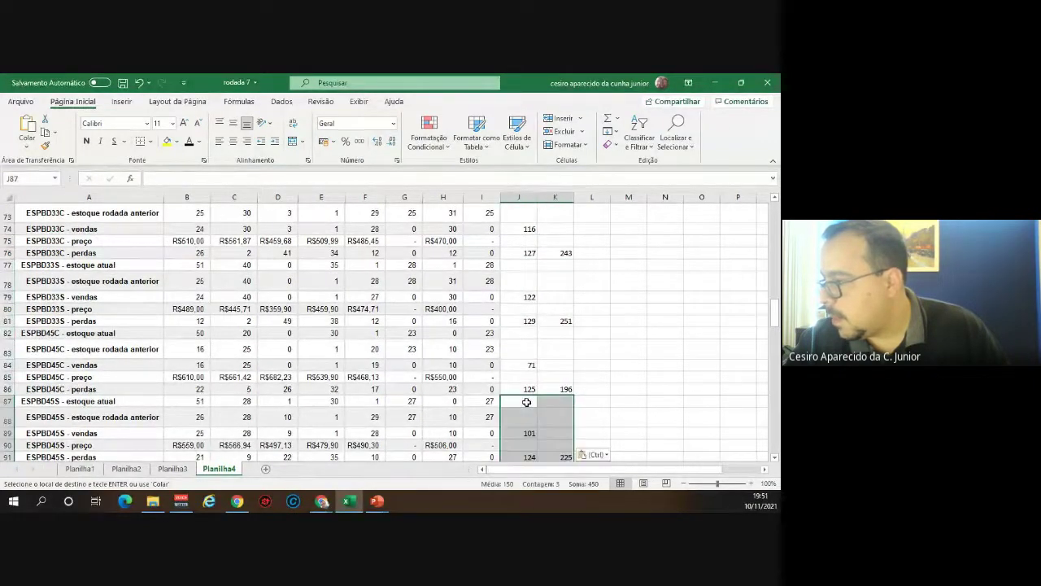
Paste the copied totals block into the ESPSD28C and ESPSD28S rows, starting at J92 and J97
{"action": "scroll", "coordinate": [525, 396], "scroll_direction": "down", "scroll_amount": 2}
{"action": "left_click", "coordinate": [519, 380]}
{"action": "key", "text": "ctrl+v"}
{"action": "scroll", "coordinate": [521, 374], "scroll_direction": "down", "scroll_amount": 2}
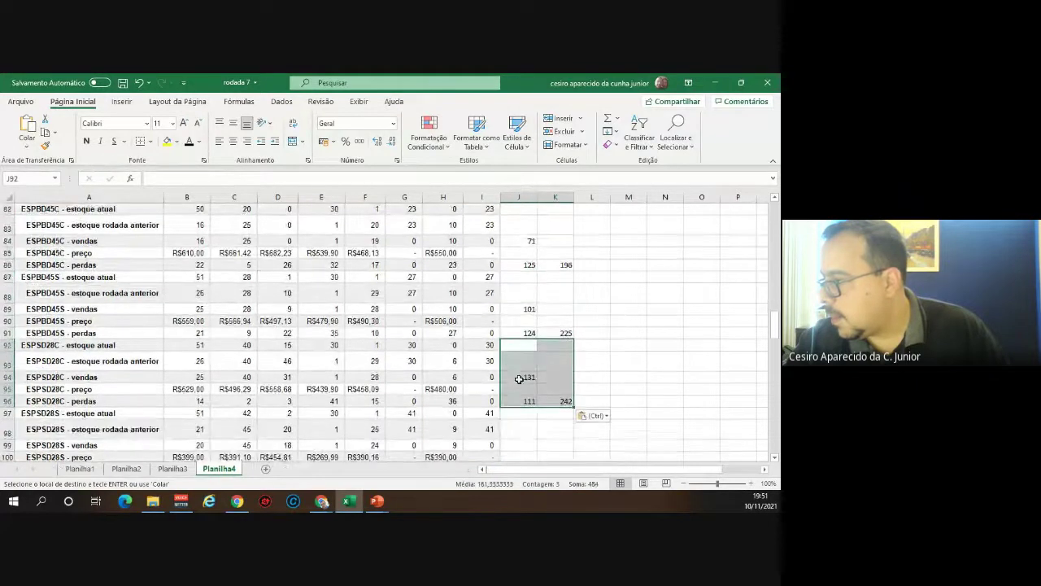
{"action": "left_click", "coordinate": [523, 371]}
{"action": "key", "text": "ctrl+v"}
{"action": "scroll", "coordinate": [523, 371], "scroll_direction": "down", "scroll_amount": 2}
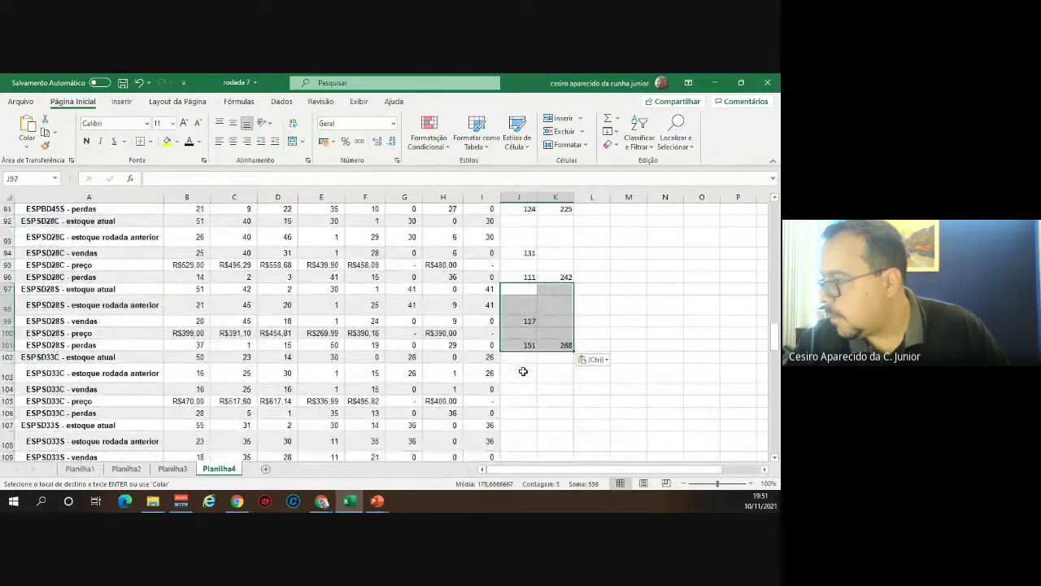
Paste the copied totals block into the ESPSD33C and ESPSD33S rows, starting at J102 and J107
{"action": "left_click", "coordinate": [523, 360]}
{"action": "key", "text": "ctrl+v"}
{"action": "scroll", "coordinate": [523, 362], "scroll_direction": "down", "scroll_amount": 2}
{"action": "left_click", "coordinate": [523, 348]}
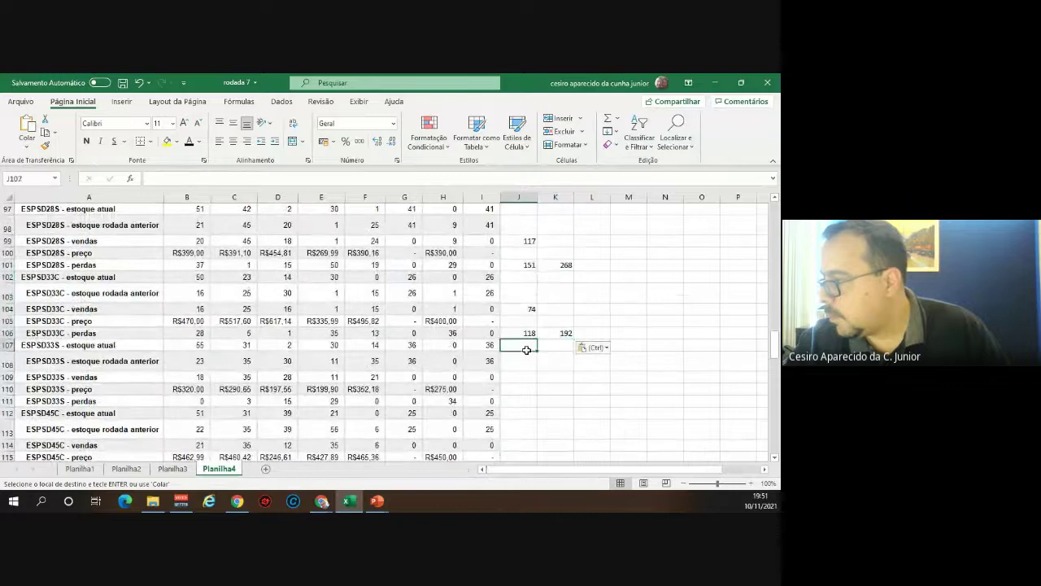
{"action": "key", "text": "ctrl+v"}
Paste the copied totals block into the ESPSD45C and ESPSD45S rows, starting at J112 and J117
{"action": "left_click", "coordinate": [520, 413]}
{"action": "key", "text": "ctrl+v"}
{"action": "scroll", "coordinate": [518, 382], "scroll_direction": "down", "scroll_amount": 3}
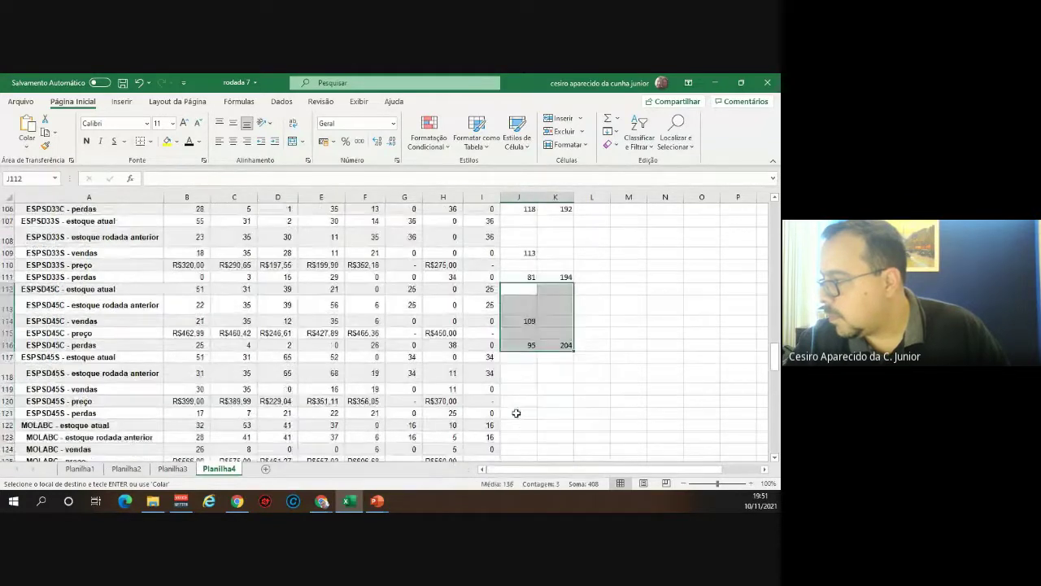
{"action": "left_click", "coordinate": [517, 357]}
{"action": "key", "text": "ctrl+v"}
{"action": "scroll", "coordinate": [517, 357], "scroll_direction": "down", "scroll_amount": 2}
Paste the copied totals block into the MOLABC and MOLABS rows, starting at J122 and J127
{"action": "left_click", "coordinate": [518, 347]}
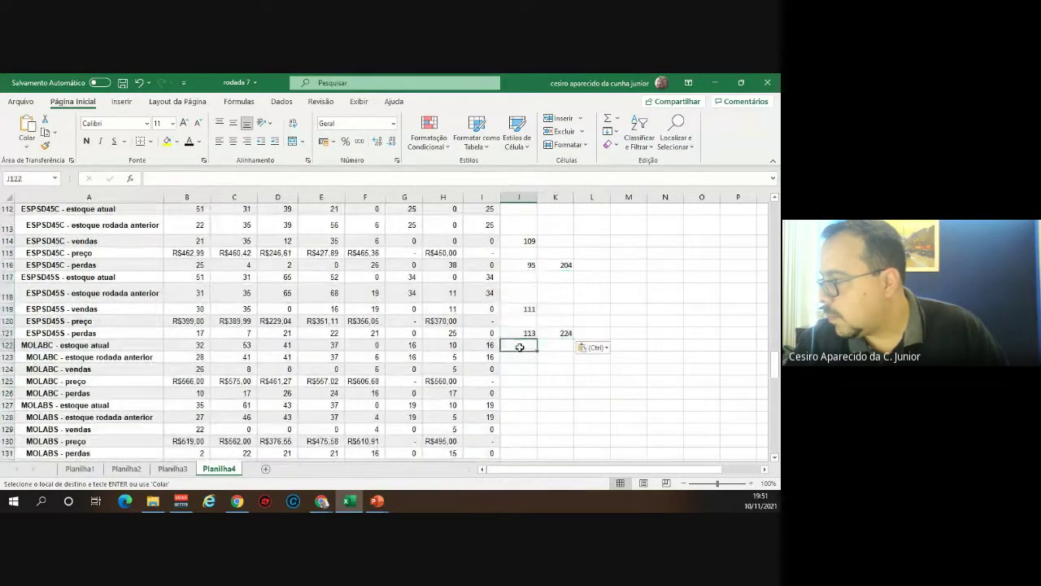
{"action": "key", "text": "ctrl+v"}
{"action": "scroll", "coordinate": [518, 377], "scroll_direction": "down", "scroll_amount": 2}
{"action": "left_click", "coordinate": [526, 326]}
{"action": "key", "text": "ctrl+v"}
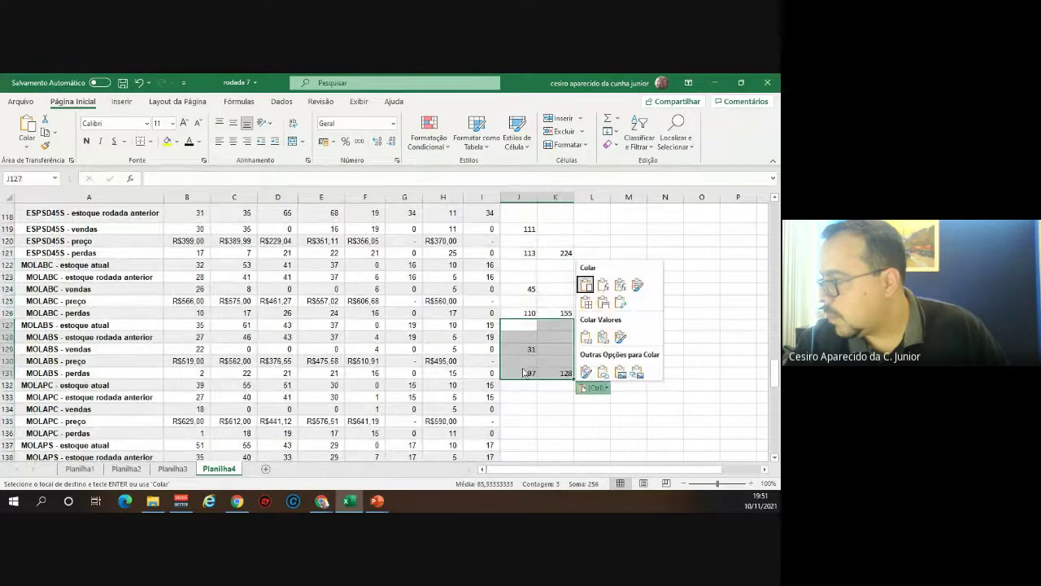
Paste the copied totals block into the MOLAPC and MOLAPS rows, starting at J132 and J137
{"action": "left_click", "coordinate": [522, 385]}
{"action": "key", "text": "ctrl+v"}
{"action": "scroll", "coordinate": [522, 382], "scroll_direction": "down", "scroll_amount": 2}
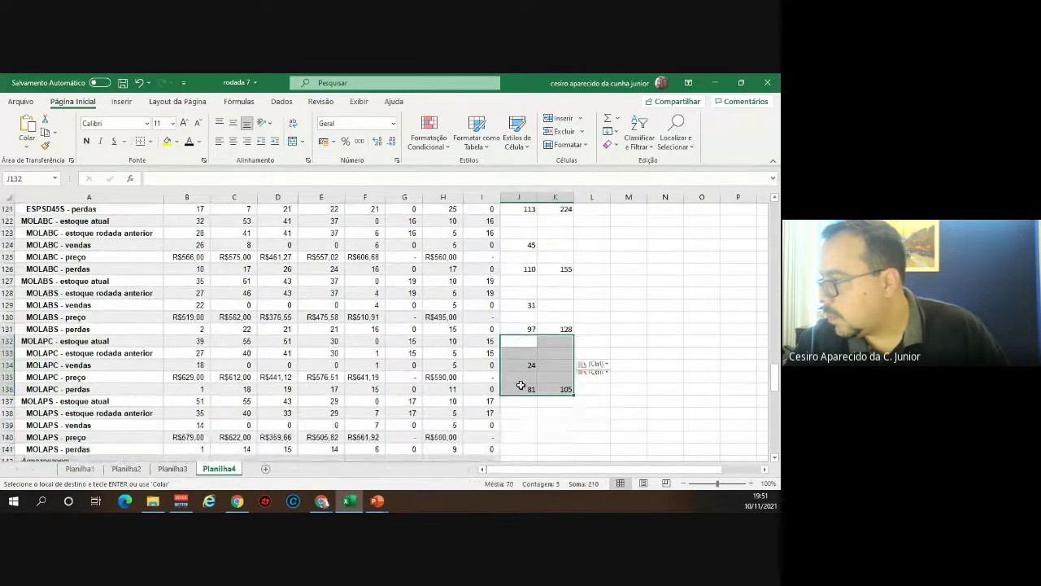
{"action": "left_click", "coordinate": [522, 366]}
{"action": "key", "text": "ctrl+v"}
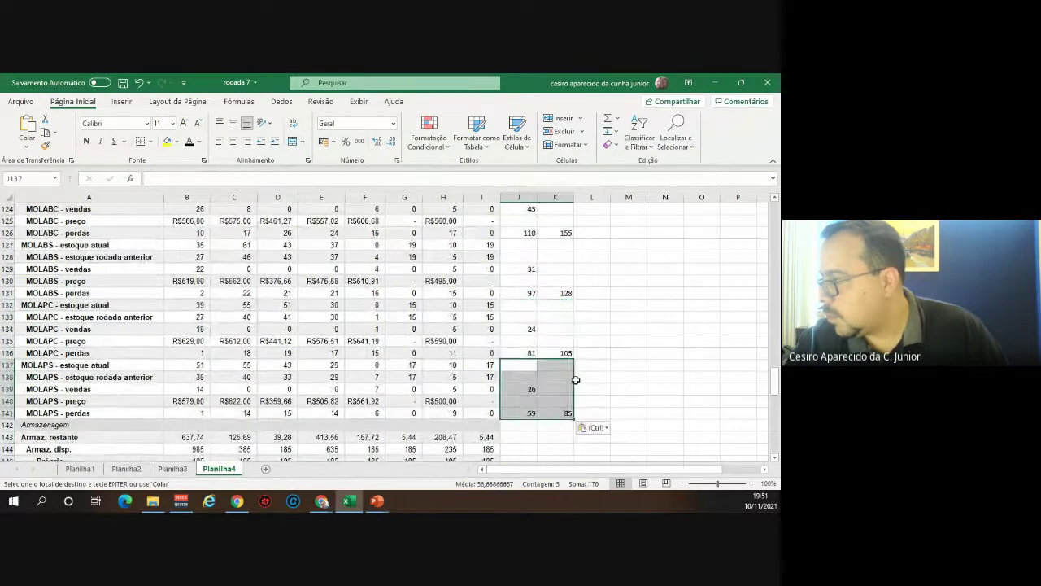
Review the combined sales and losses totals in column K from MOLAPS back up to ESPBD28C
{"action": "scroll", "coordinate": [576, 380], "scroll_direction": "up", "scroll_amount": 6}
{"action": "scroll", "coordinate": [575, 380], "scroll_direction": "down", "scroll_amount": 7}
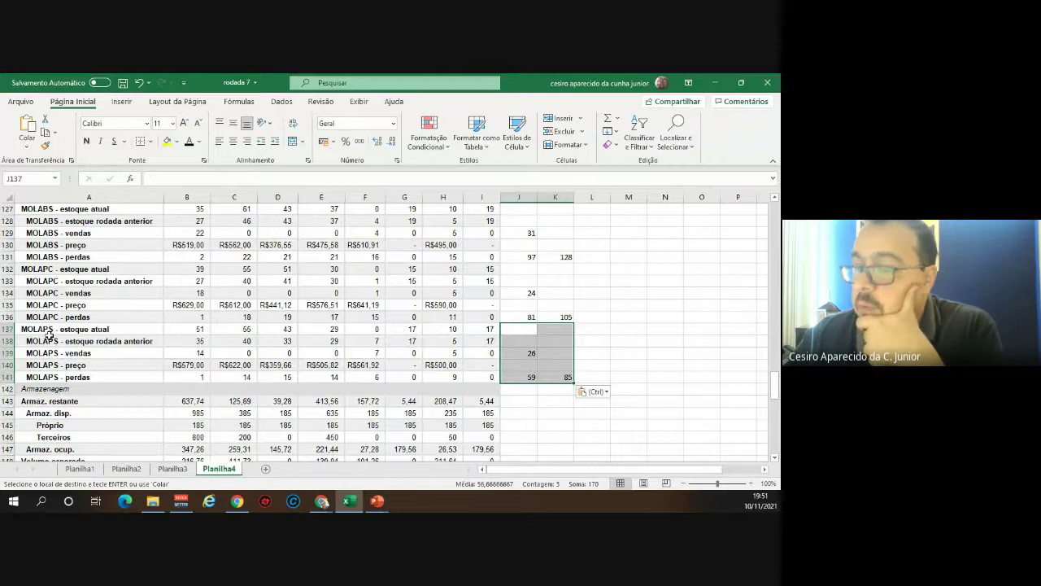
{"action": "left_click", "coordinate": [567, 378]}
{"action": "scroll", "coordinate": [567, 378], "scroll_direction": "up", "scroll_amount": 1}
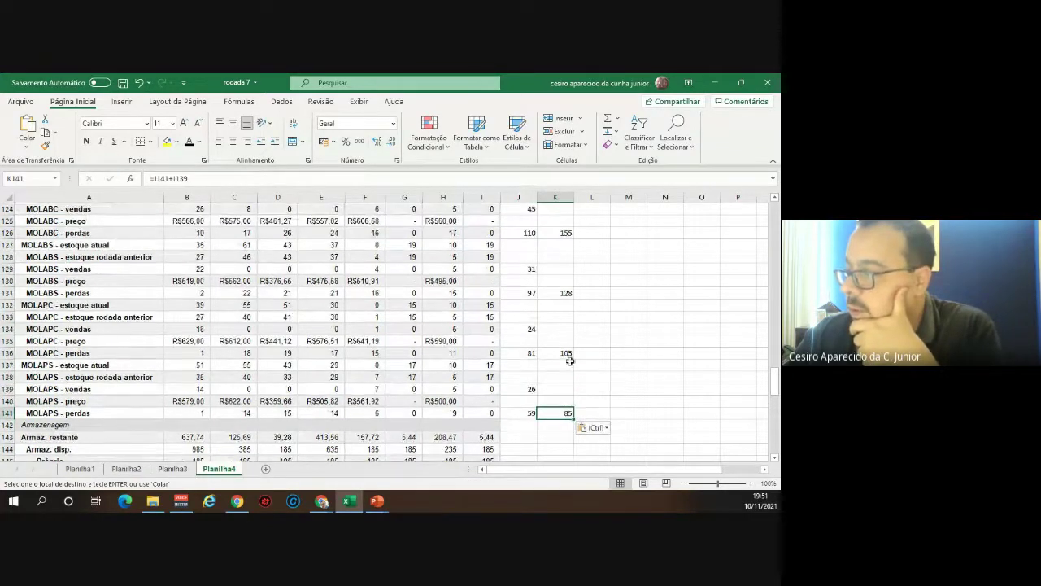
{"action": "scroll", "coordinate": [559, 352], "scroll_direction": "up", "scroll_amount": 8}
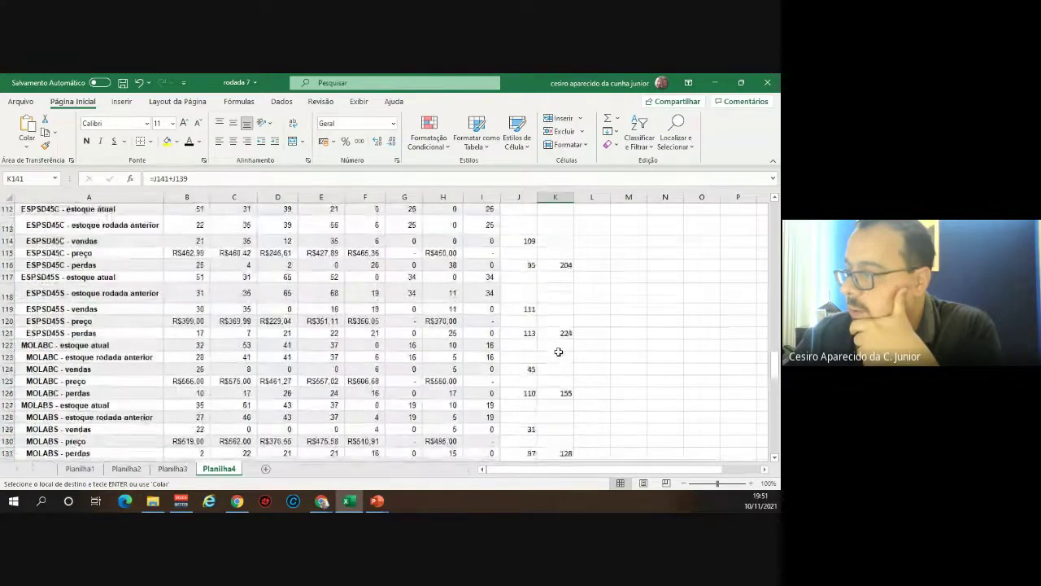
{"action": "scroll", "coordinate": [559, 351], "scroll_direction": "up", "scroll_amount": 7}
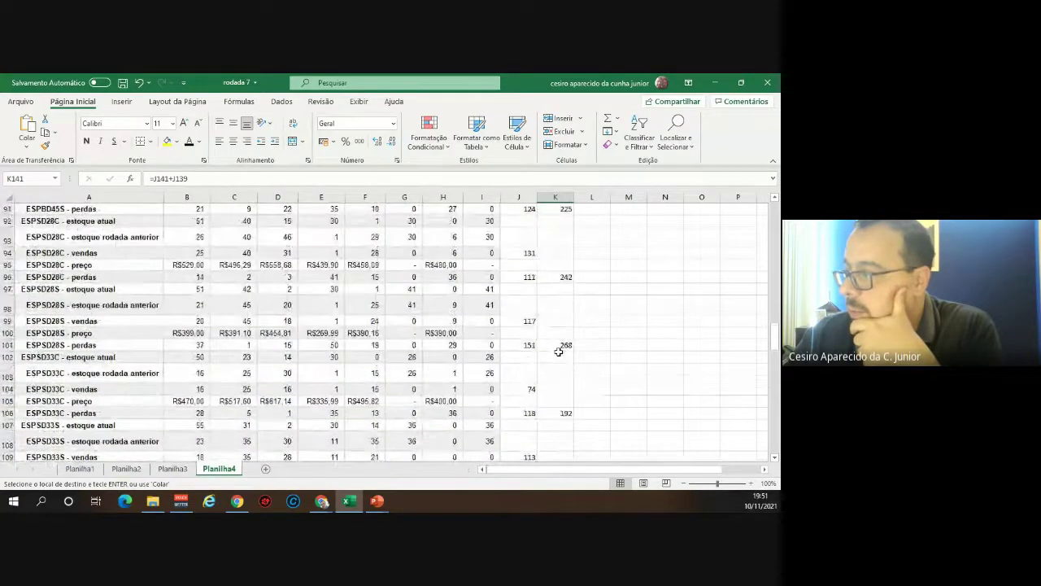
{"action": "scroll", "coordinate": [559, 352], "scroll_direction": "up", "scroll_amount": 1}
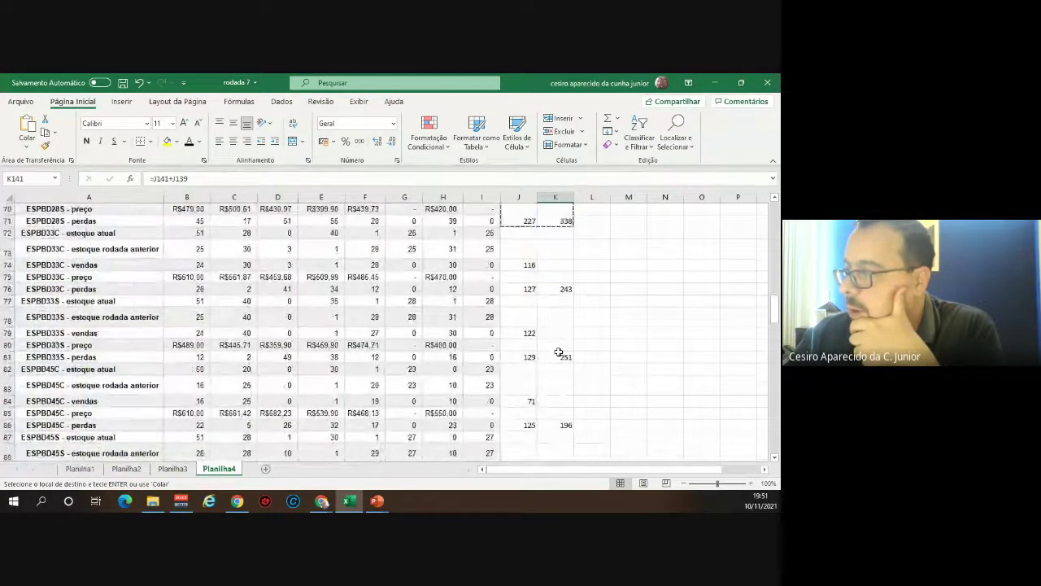
{"action": "scroll", "coordinate": [559, 351], "scroll_direction": "up", "scroll_amount": 5}
{"action": "scroll", "coordinate": [559, 351], "scroll_direction": "up", "scroll_amount": 2}
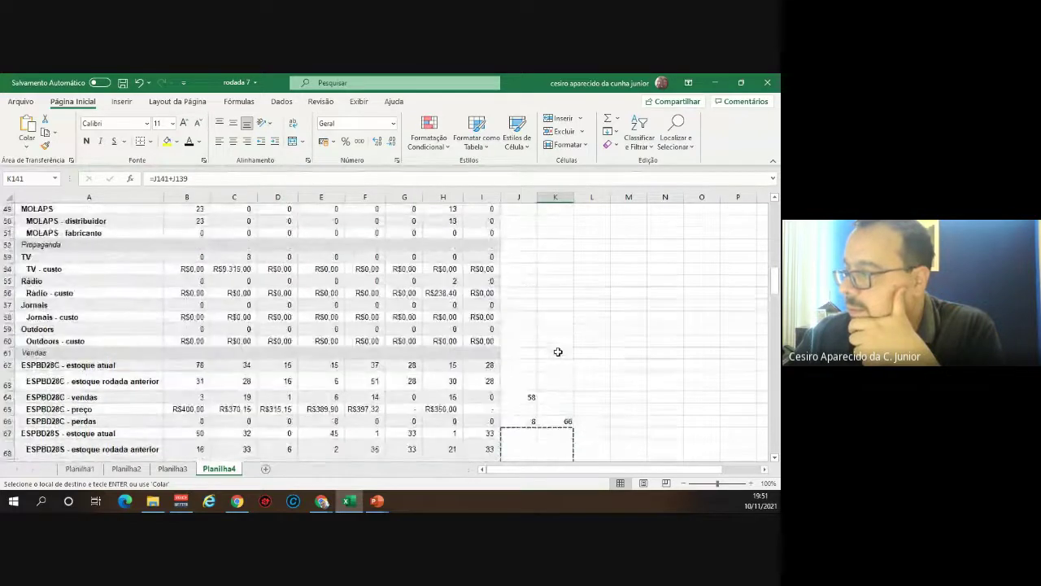
{"action": "scroll", "coordinate": [558, 349], "scroll_direction": "down", "scroll_amount": 3}
Compare the ESPBD28S losses in B71:I71 with the product's current stock in B67:I67 across all companies
{"action": "left_click", "coordinate": [72, 348]}
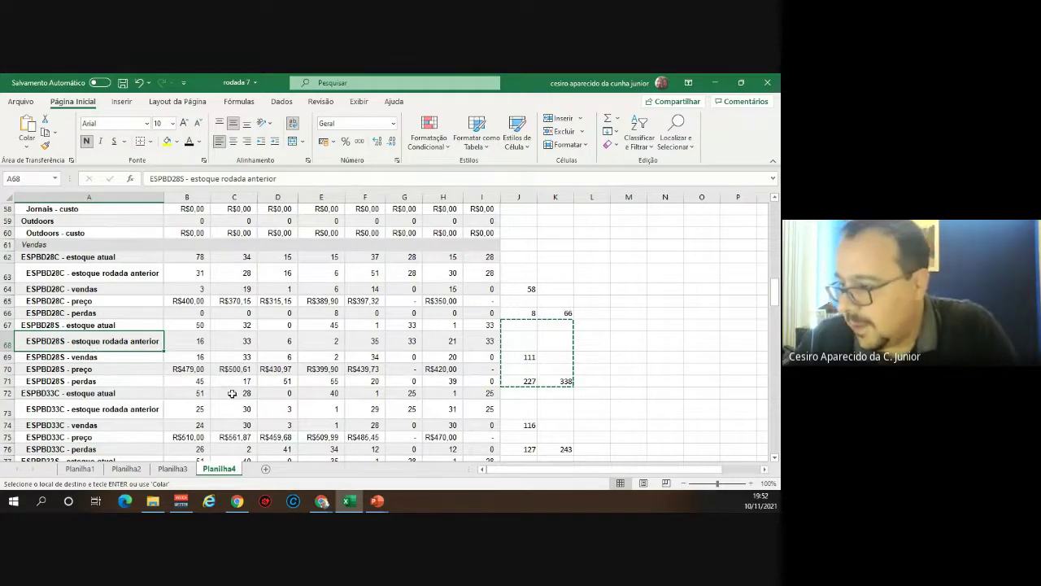
{"action": "left_click", "coordinate": [199, 380]}
{"action": "left_click_drag", "start_coordinate": [200, 381], "coordinate": [478, 381]}
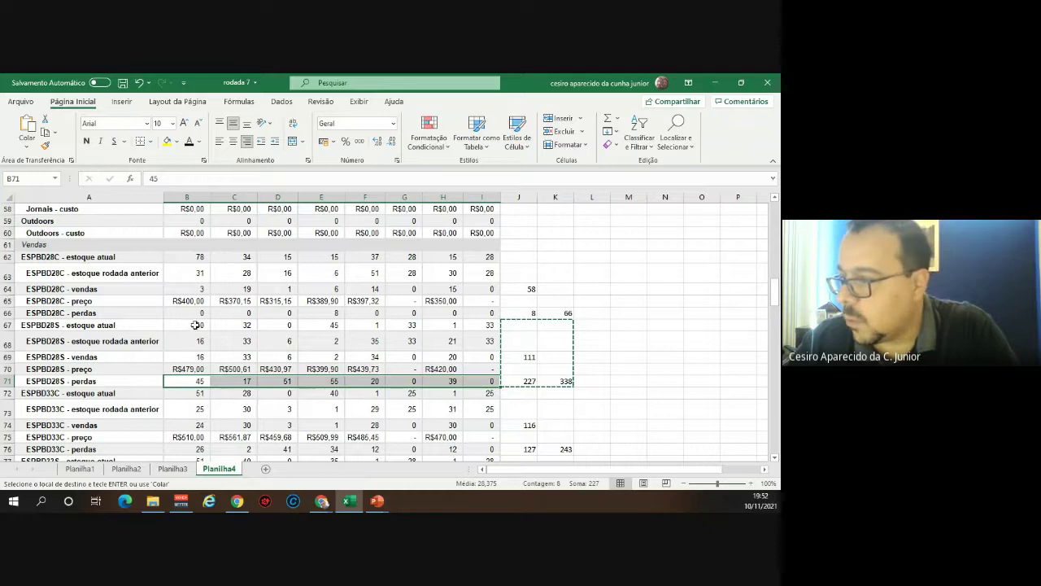
{"action": "left_click_drag", "start_coordinate": [195, 324], "coordinate": [481, 324]}
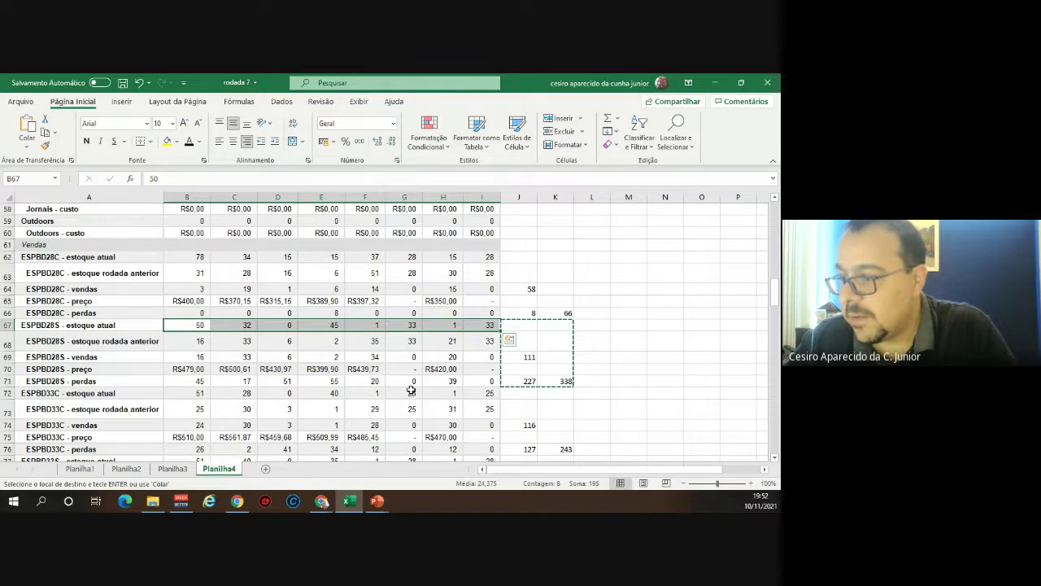
Check the ESPBD33C losses across all companies in B76:I76
{"action": "scroll", "coordinate": [412, 390], "scroll_direction": "down", "scroll_amount": 2}
{"action": "scroll", "coordinate": [412, 390], "scroll_direction": "down", "scroll_amount": 1}
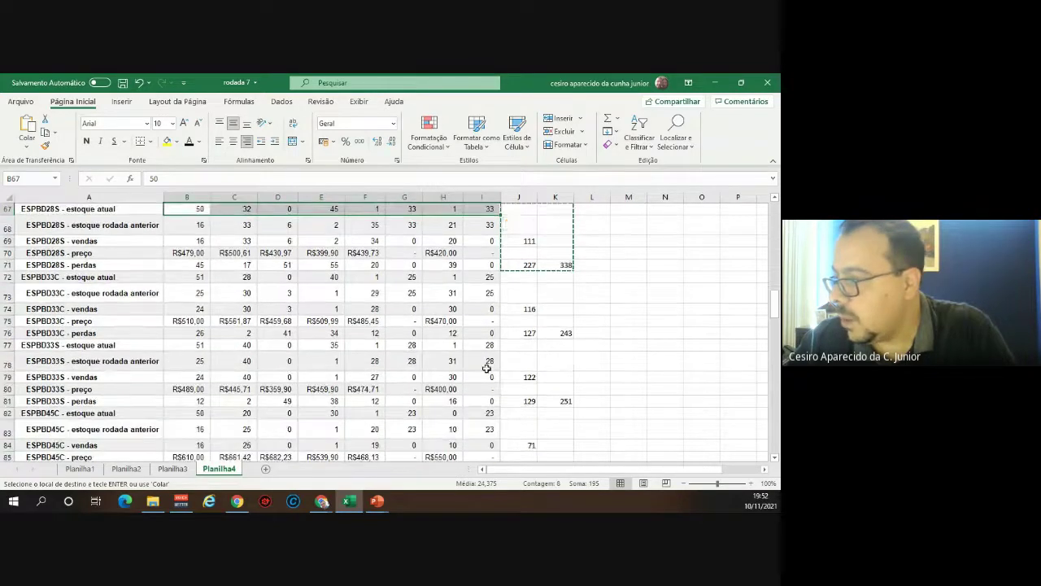
{"action": "left_click", "coordinate": [195, 333]}
{"action": "left_click_drag", "start_coordinate": [216, 330], "coordinate": [484, 334]}
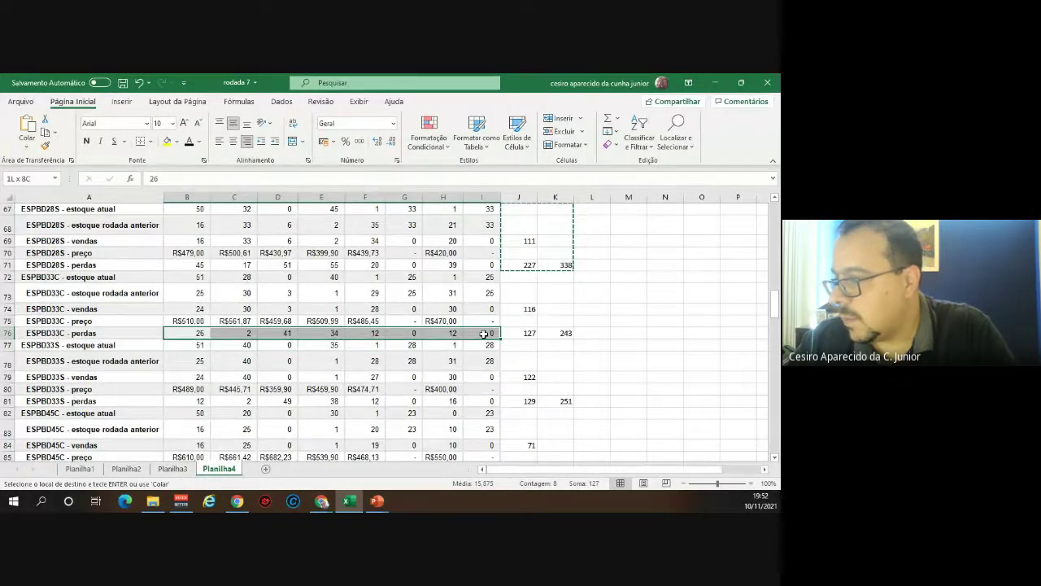
{"action": "left_click_drag", "start_coordinate": [484, 333], "coordinate": [484, 334]}
{"action": "scroll", "coordinate": [481, 335], "scroll_direction": "down", "scroll_amount": 1}
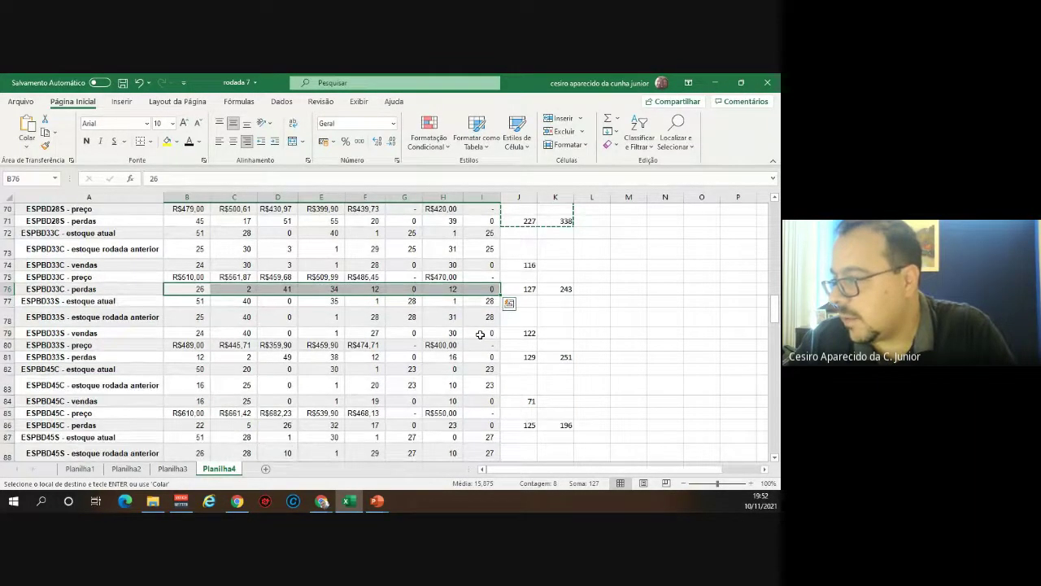
Examine the total demand cells in column K for MOLAPC, MOLAPS, MOLABS, MOLABC and ESPSD45S
{"action": "scroll", "coordinate": [481, 334], "scroll_direction": "down", "scroll_amount": 5}
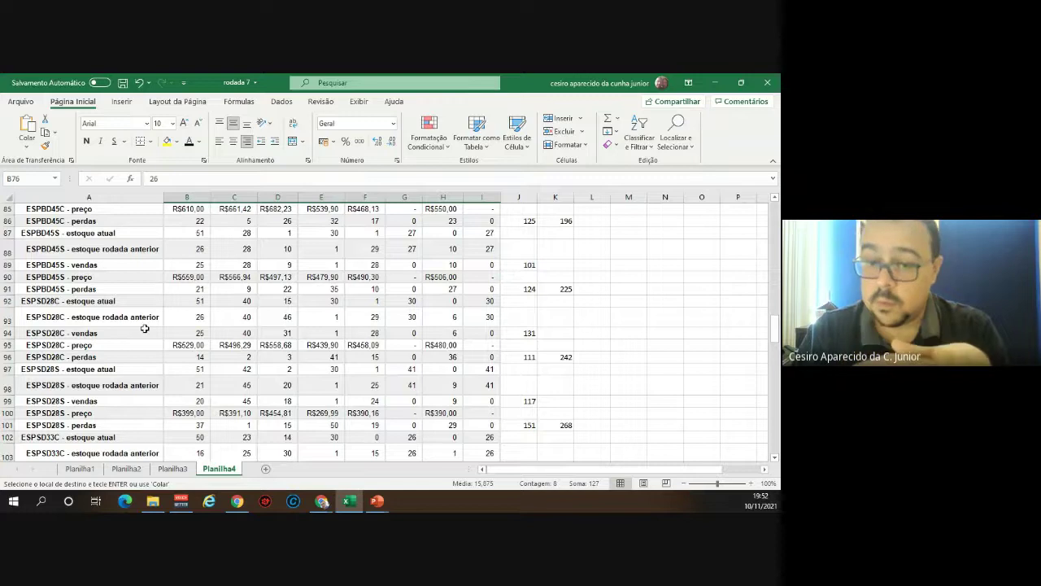
{"action": "scroll", "coordinate": [314, 410], "scroll_direction": "down", "scroll_amount": 7}
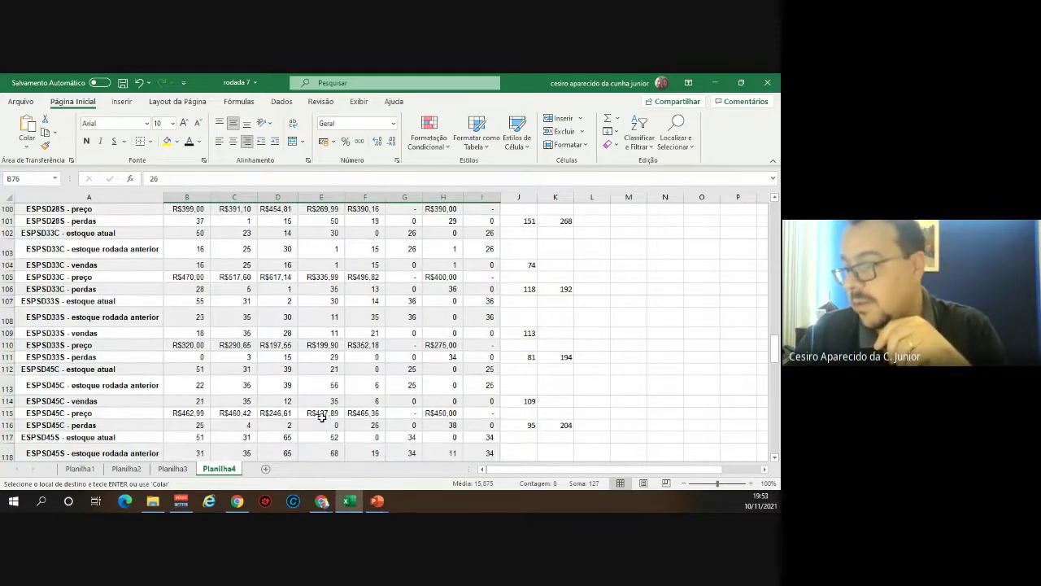
{"action": "scroll", "coordinate": [488, 391], "scroll_direction": "down", "scroll_amount": 2}
{"action": "scroll", "coordinate": [596, 383], "scroll_direction": "down", "scroll_amount": 5}
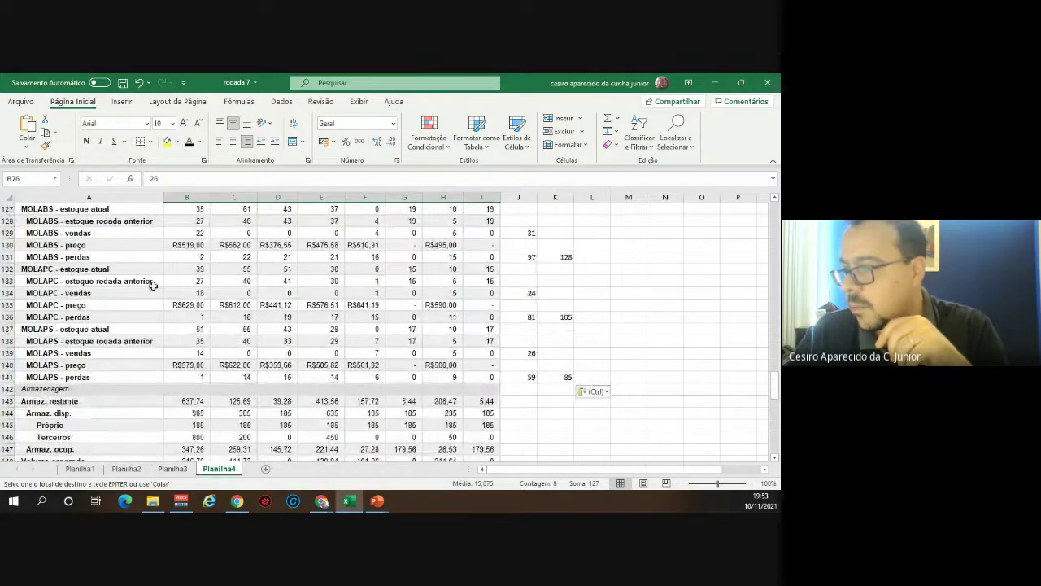
{"action": "left_click", "coordinate": [567, 316]}
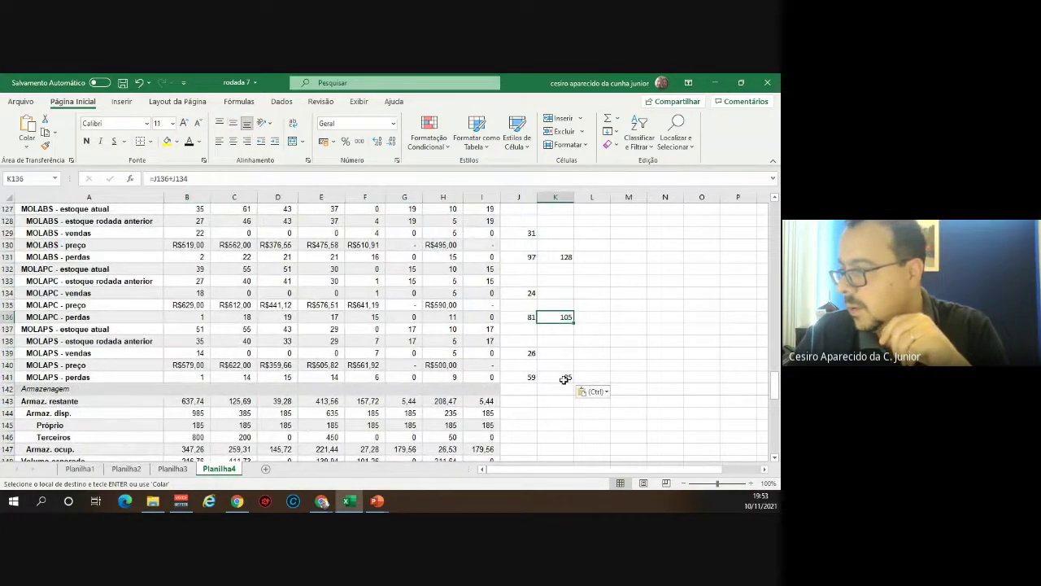
{"action": "left_click", "coordinate": [568, 377]}
{"action": "left_click", "coordinate": [570, 319]}
{"action": "scroll", "coordinate": [572, 280], "scroll_direction": "up", "scroll_amount": 1}
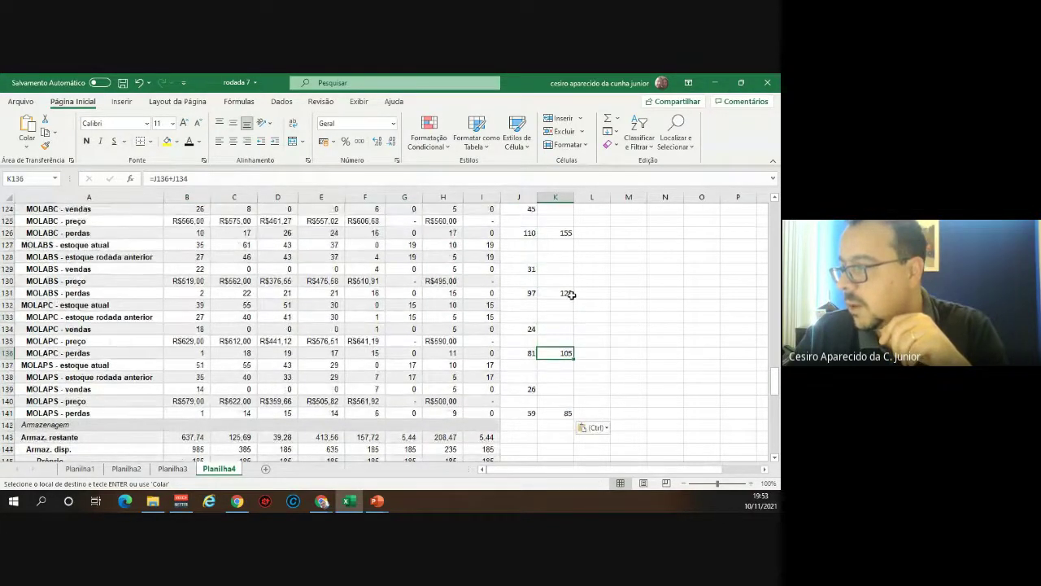
{"action": "left_click", "coordinate": [570, 293]}
{"action": "left_click", "coordinate": [567, 233]}
{"action": "scroll", "coordinate": [572, 227], "scroll_direction": "up", "scroll_amount": 1}
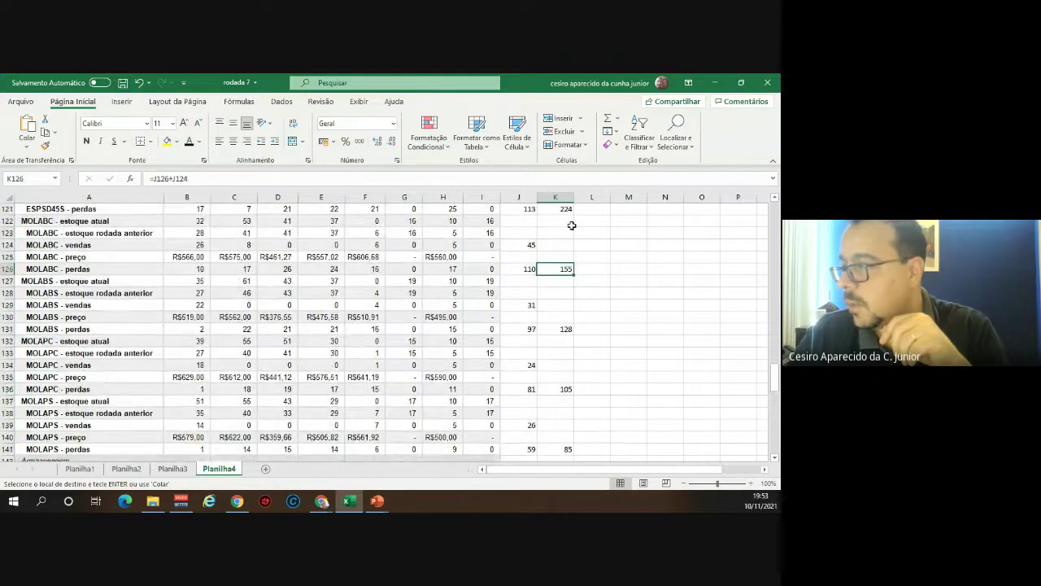
{"action": "left_click", "coordinate": [567, 210]}
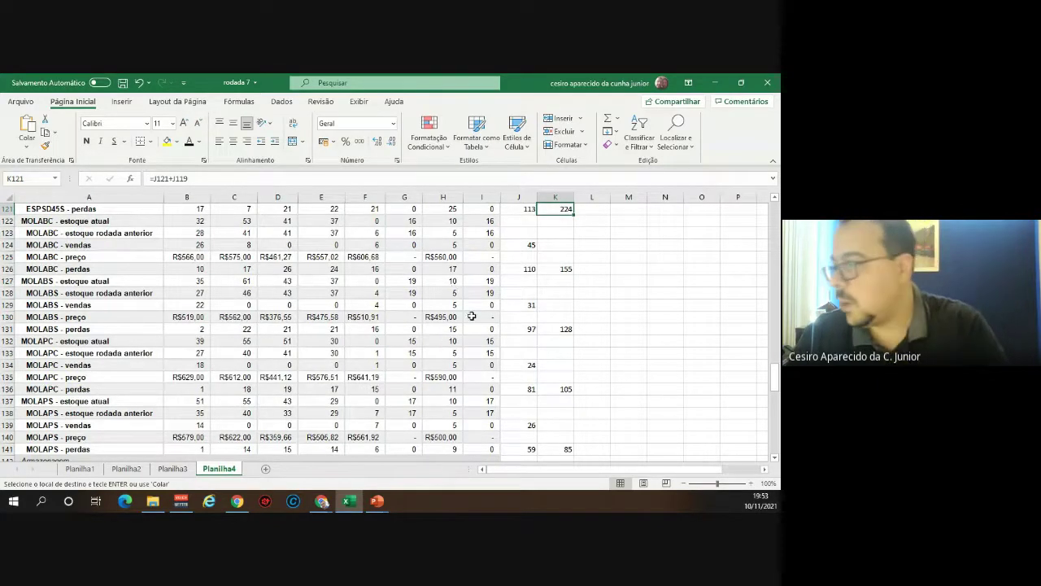
{"action": "scroll", "coordinate": [435, 336], "scroll_direction": "up", "scroll_amount": 5}
{"action": "scroll", "coordinate": [344, 348], "scroll_direction": "up", "scroll_amount": 1}
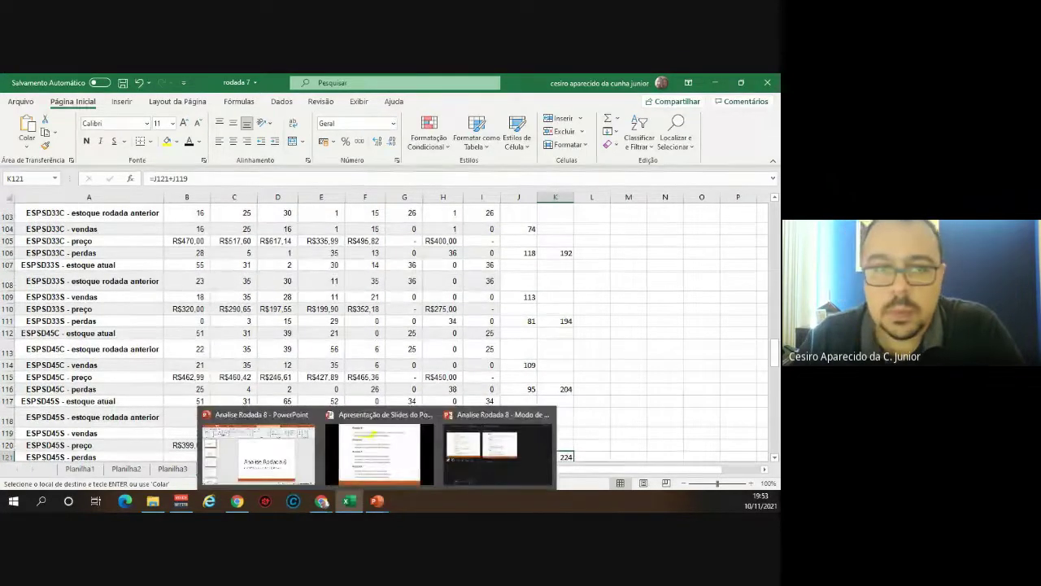
{"action": "key", "text": "alt+Tab"}
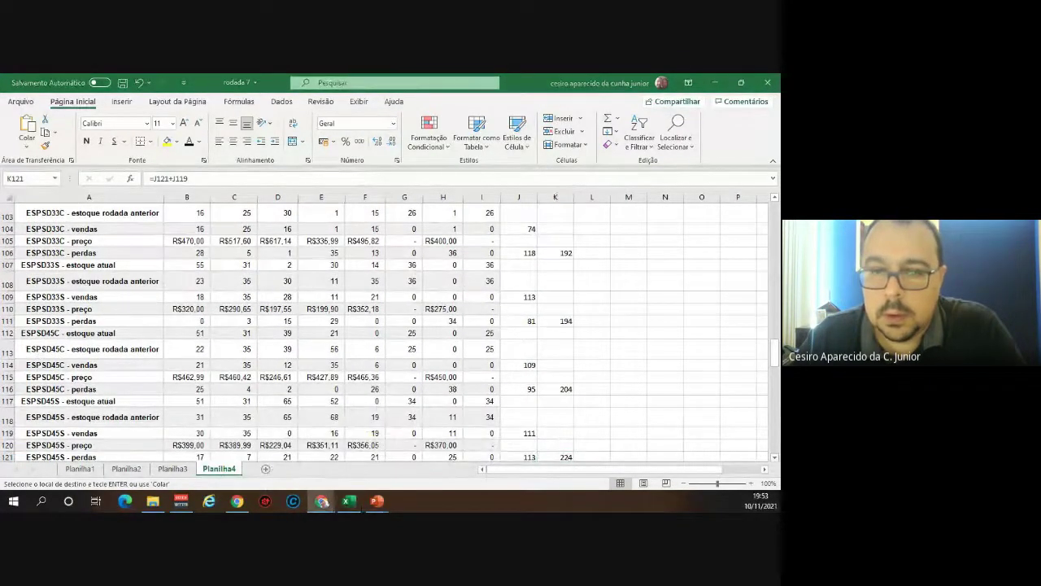
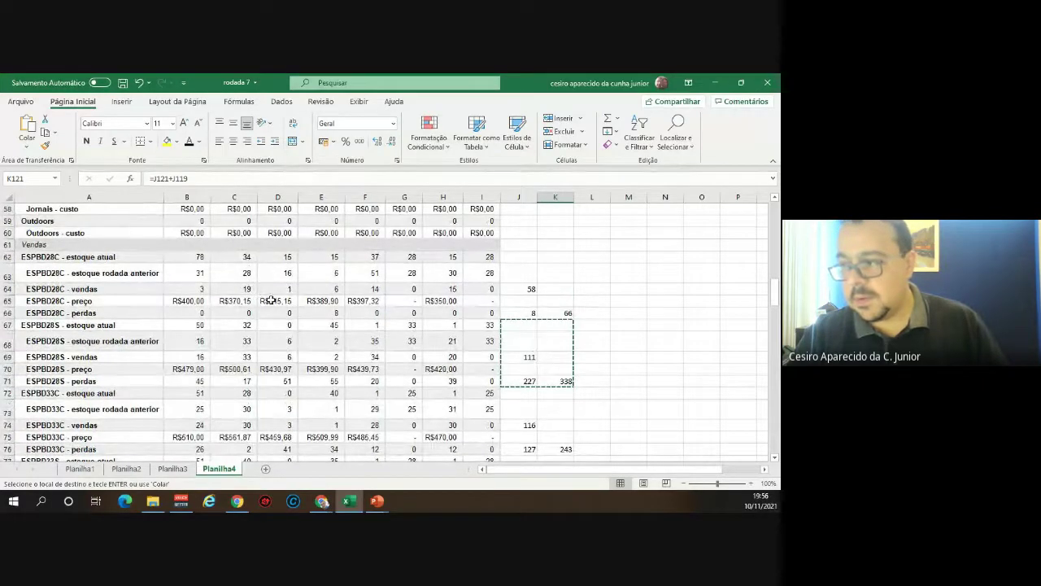
Check the third company's ESPBD28C and ESPBD28S prices in D65 and D70, and all companies' ESPBD33C prices in B75:H75
{"action": "left_click", "coordinate": [271, 300]}
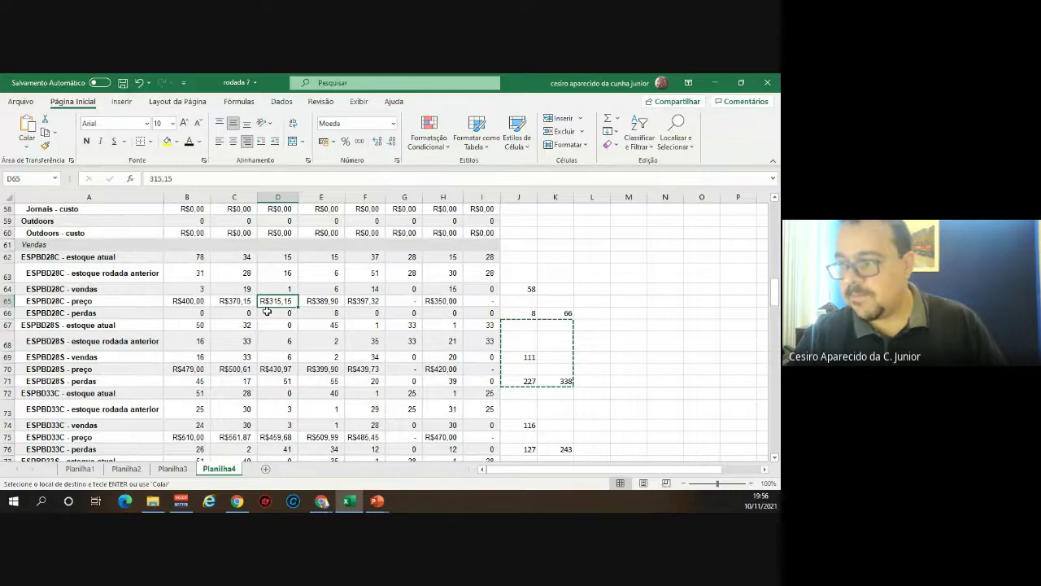
{"action": "left_click", "coordinate": [280, 368]}
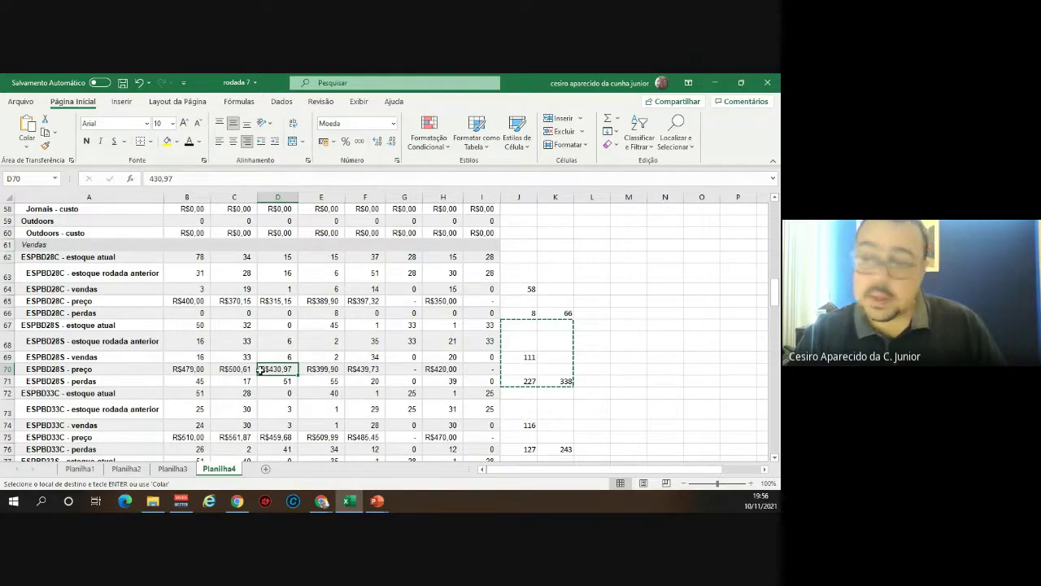
{"action": "scroll", "coordinate": [260, 369], "scroll_direction": "down", "scroll_amount": 1}
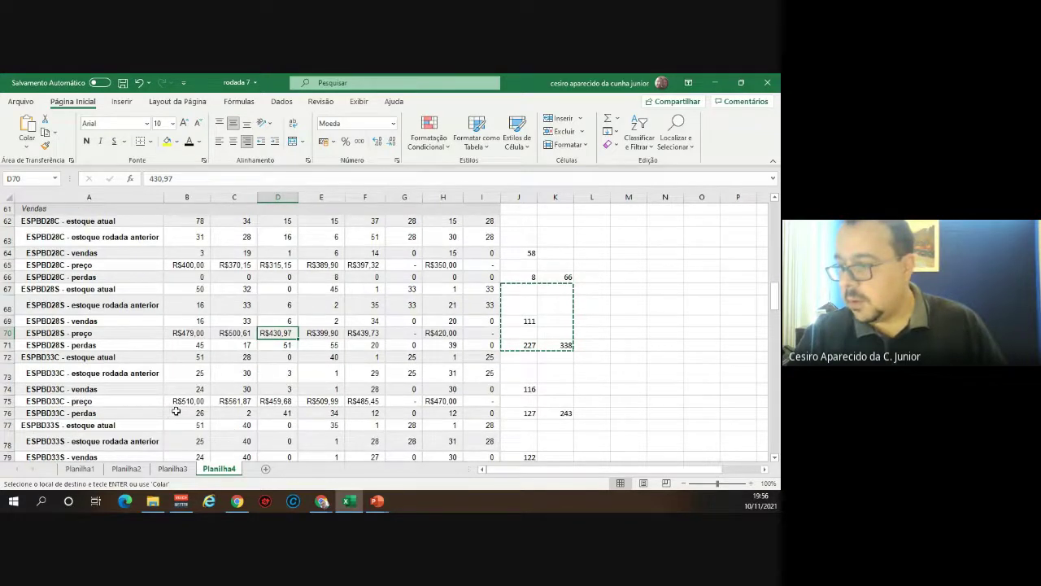
{"action": "left_click_drag", "start_coordinate": [185, 402], "coordinate": [440, 400]}
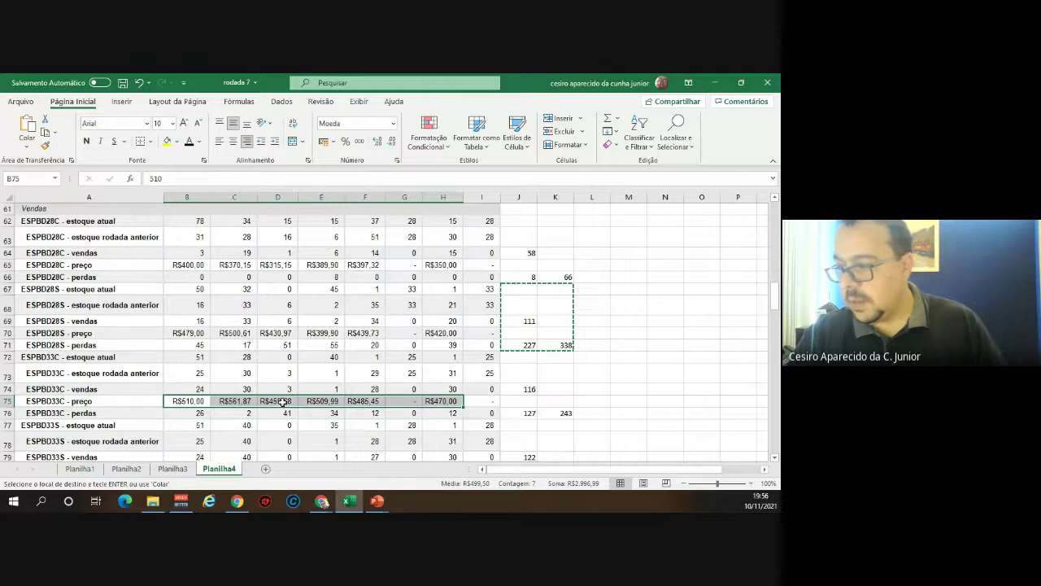
Compare the ESPBD33S prices across the companies in B80:H80, including the prices in H80 and D80
{"action": "scroll", "coordinate": [283, 402], "scroll_direction": "down", "scroll_amount": 1}
{"action": "scroll", "coordinate": [283, 402], "scroll_direction": "down", "scroll_amount": 1}
{"action": "left_click_drag", "start_coordinate": [183, 389], "coordinate": [442, 390]}
{"action": "left_click", "coordinate": [442, 390]}
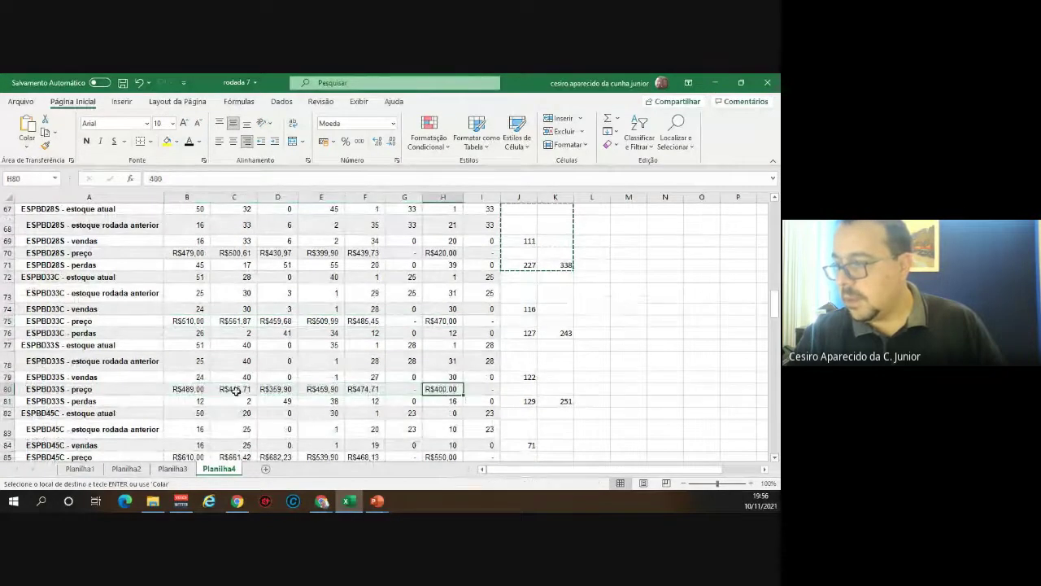
{"action": "left_click", "coordinate": [284, 389]}
{"action": "scroll", "coordinate": [269, 418], "scroll_direction": "down", "scroll_amount": 1}
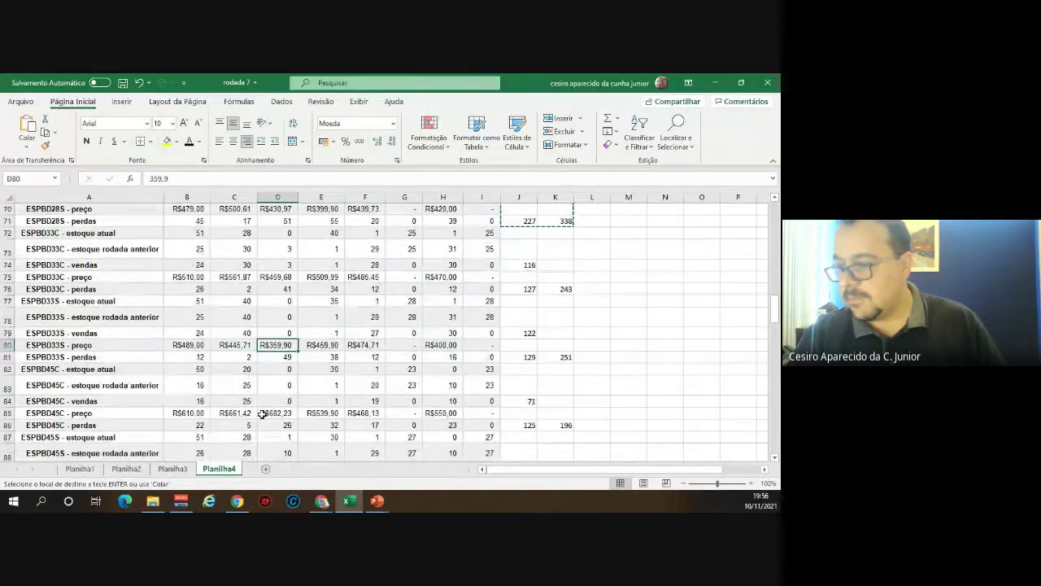
Compare the companies' prices for ESPBD45C in B85:H85 and for ESPBD45S in B90:H90
{"action": "scroll", "coordinate": [209, 387], "scroll_direction": "down", "scroll_amount": 1}
{"action": "left_click_drag", "start_coordinate": [188, 377], "coordinate": [446, 374]}
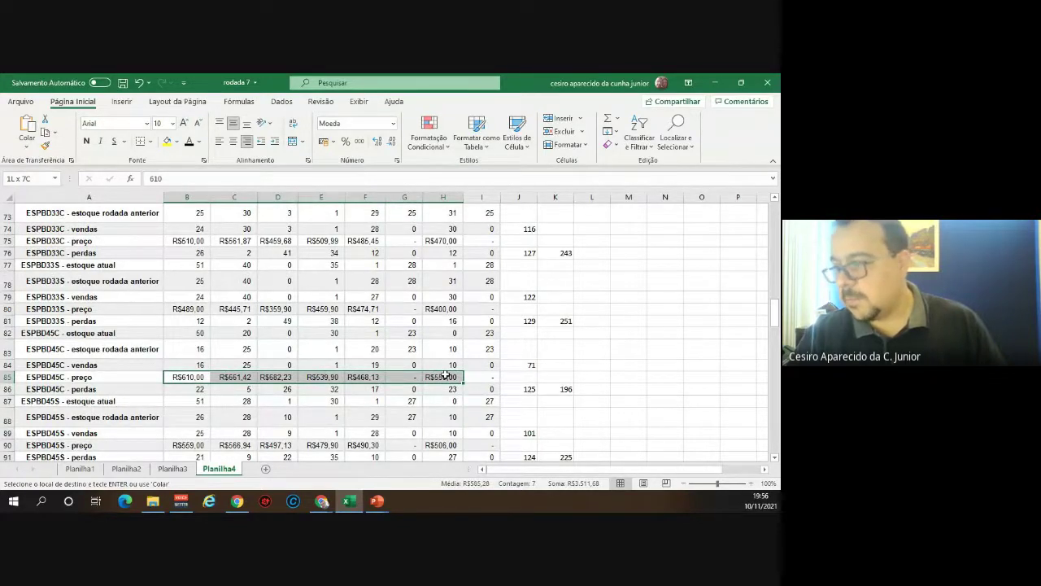
{"action": "left_click_drag", "start_coordinate": [446, 375], "coordinate": [446, 375]}
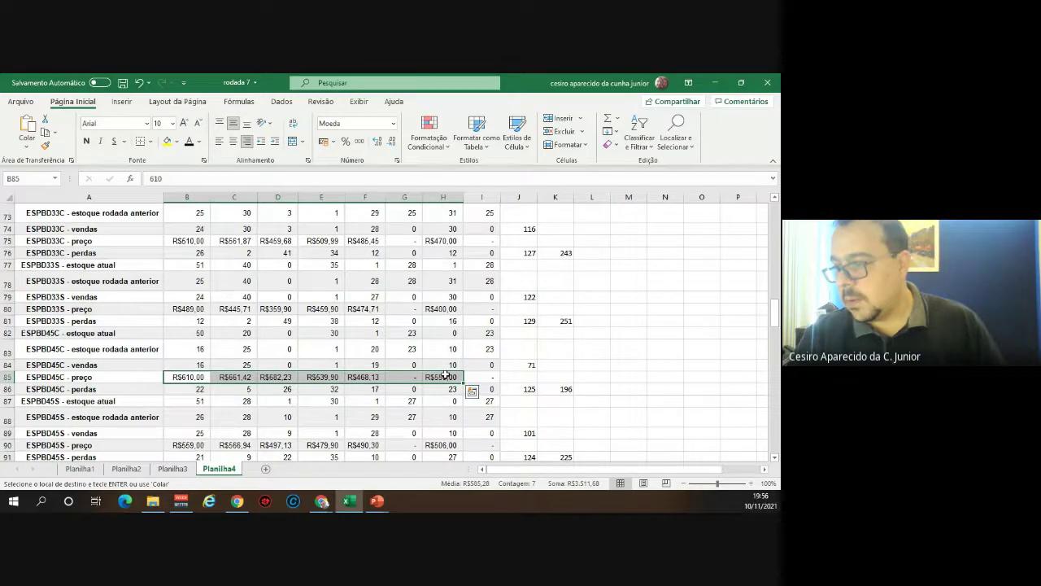
{"action": "scroll", "coordinate": [446, 375], "scroll_direction": "down", "scroll_amount": 1}
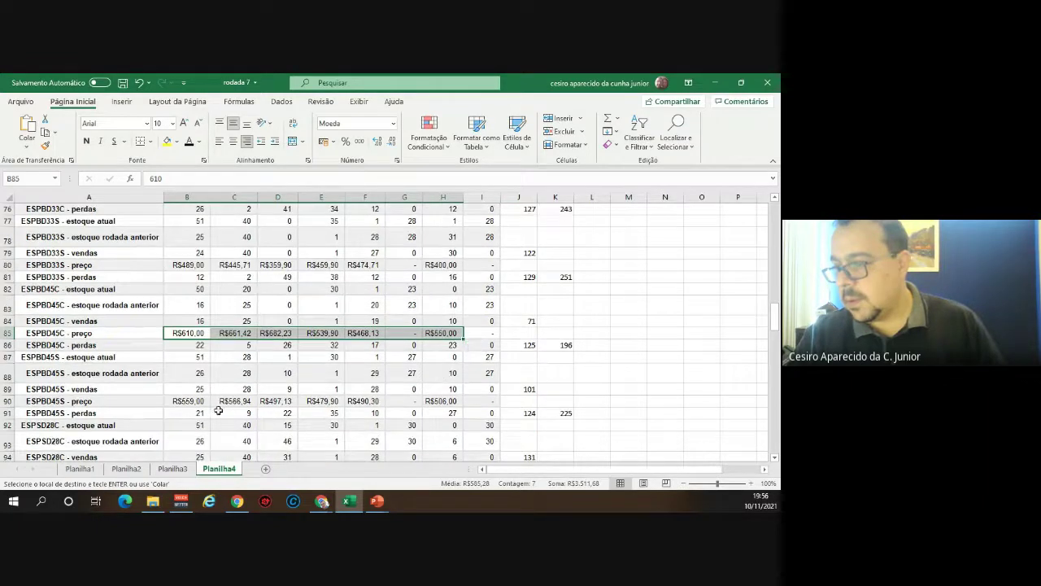
{"action": "left_click_drag", "start_coordinate": [200, 401], "coordinate": [464, 402]}
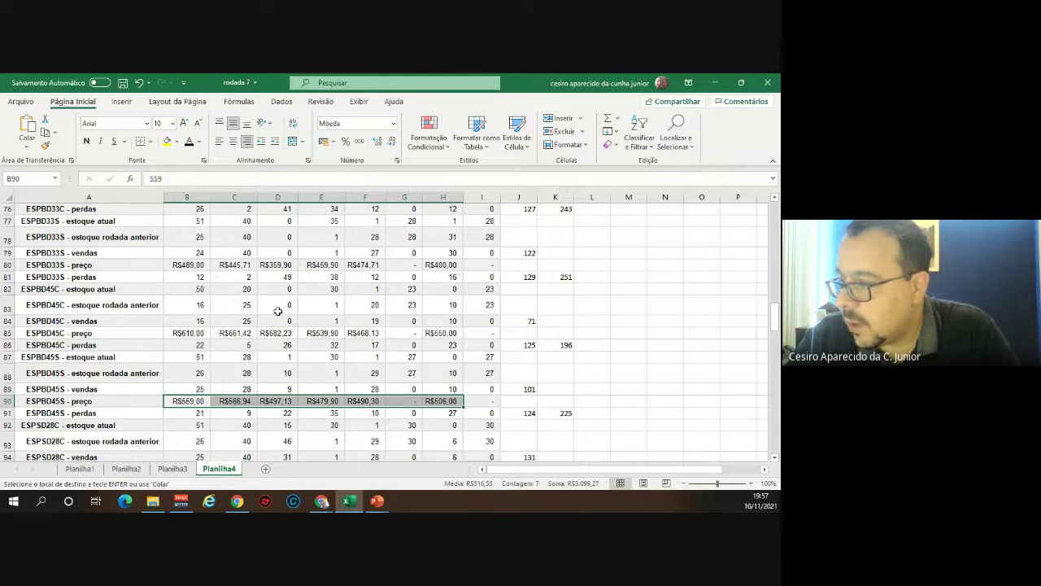
Examine the ESPSD28C prices across the companies in B95:H95
{"action": "scroll", "coordinate": [277, 311], "scroll_direction": "down", "scroll_amount": 1}
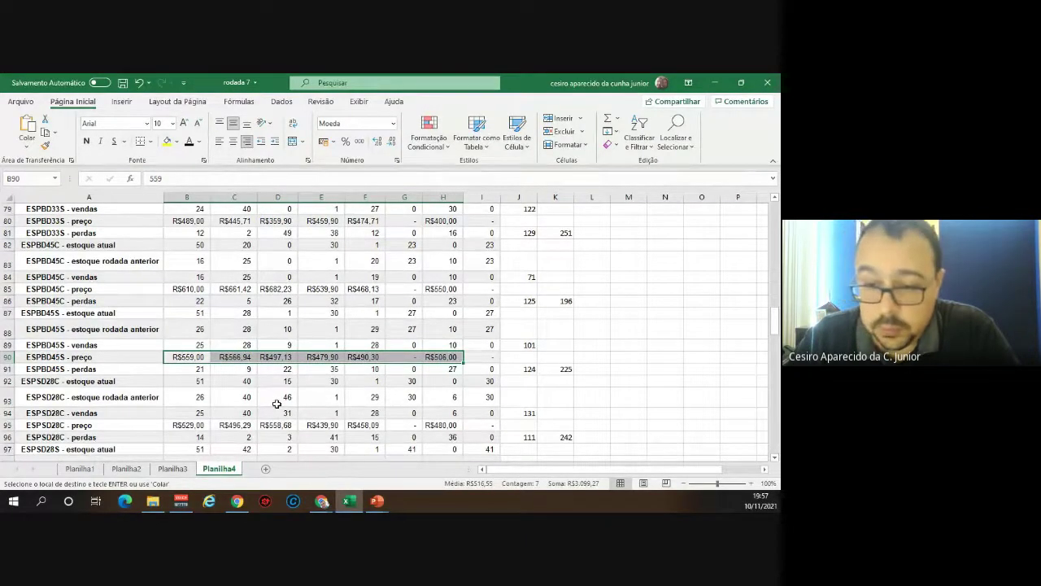
{"action": "key", "text": "ctrl+v"}
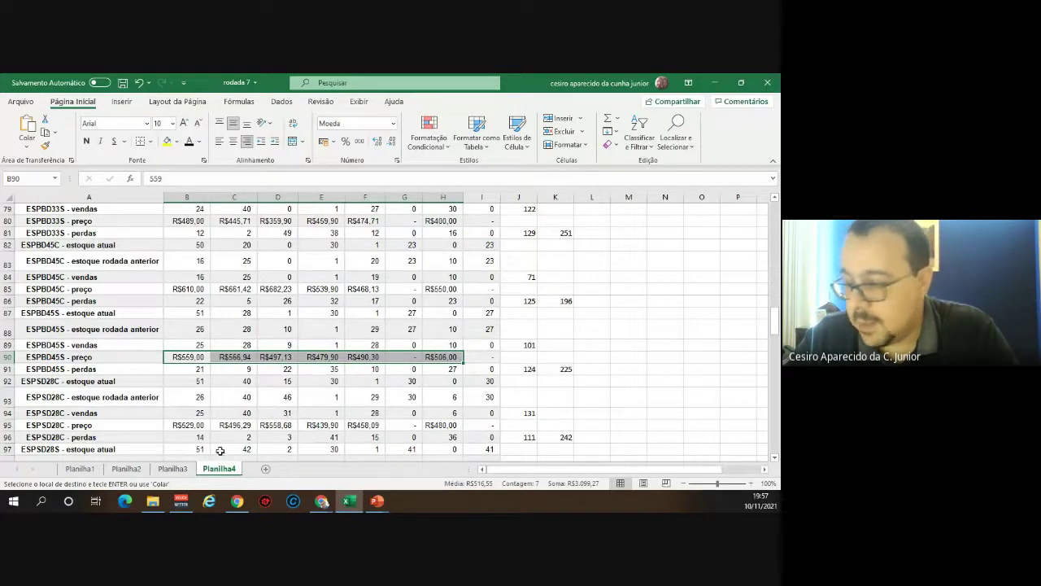
{"action": "left_click_drag", "start_coordinate": [195, 425], "coordinate": [443, 424]}
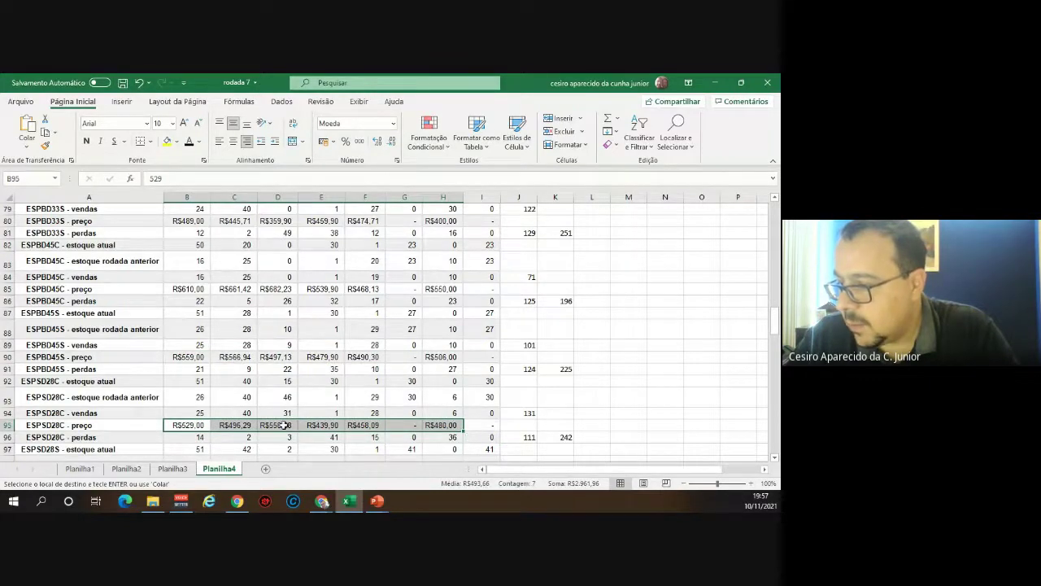
{"action": "key", "text": "ctrl+v"}
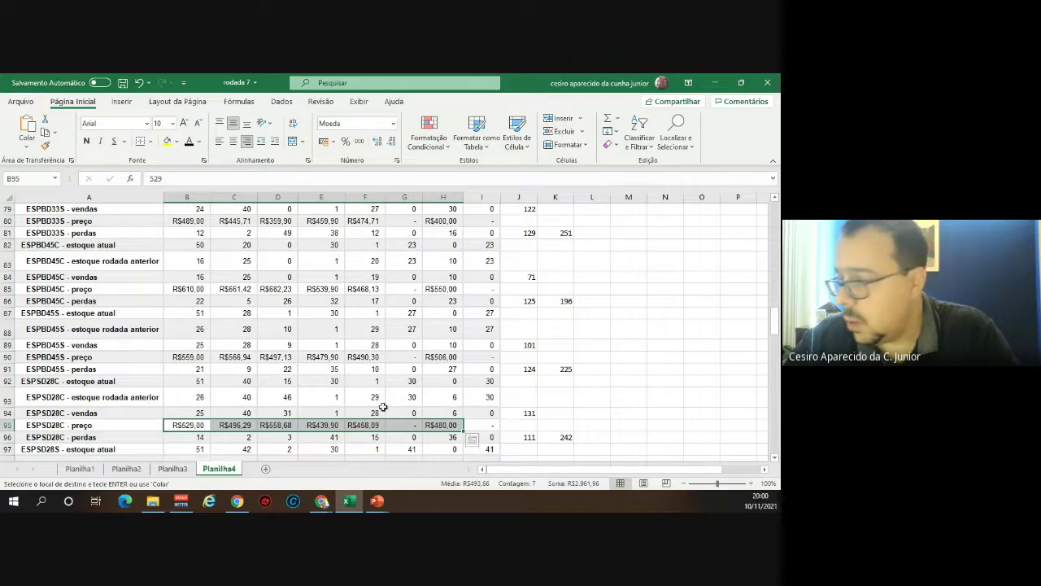
Compare the companies' prices for MOLAPS in B140:H140 and for MOLAPC in B135:H135
{"action": "scroll", "coordinate": [507, 434], "scroll_direction": "down", "scroll_amount": 6}
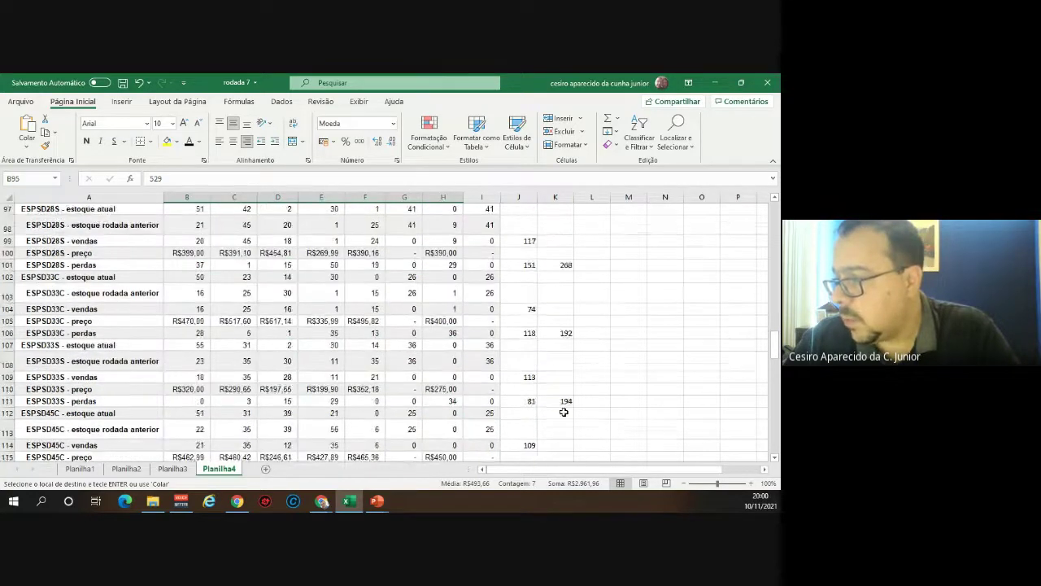
{"action": "scroll", "coordinate": [564, 412], "scroll_direction": "down", "scroll_amount": 9}
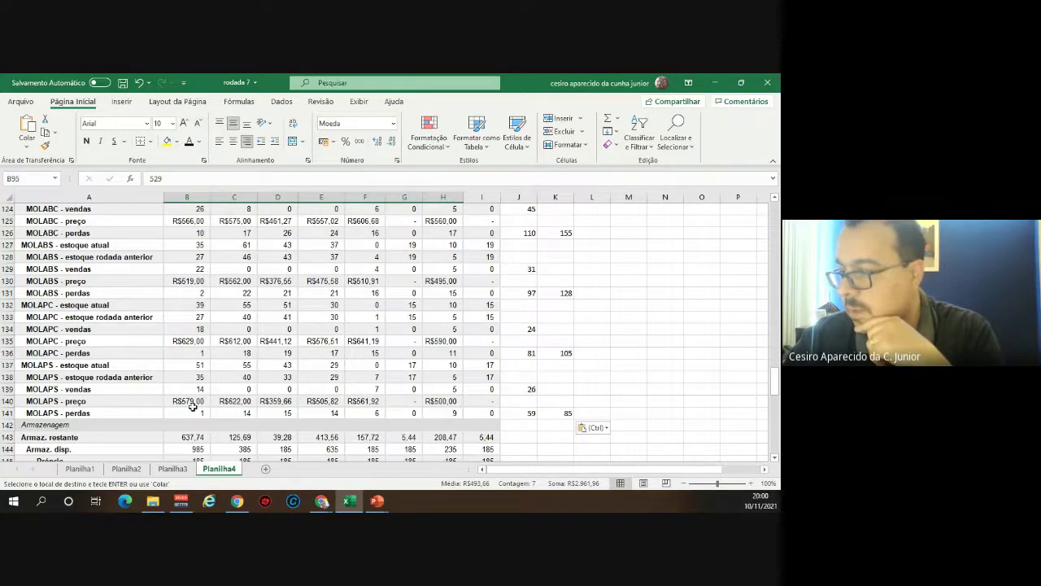
{"action": "left_click_drag", "start_coordinate": [189, 403], "coordinate": [457, 402]}
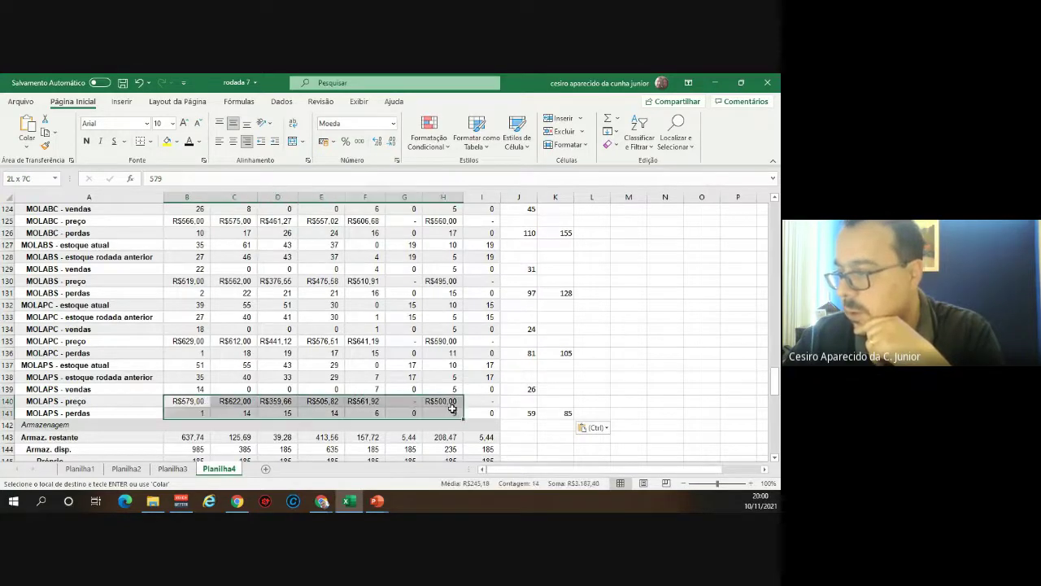
{"action": "type", "text": "R$579,00\tR$622,00\tR$359,66\tR$505,82\tR$561,92\t-\tR$500,00"}
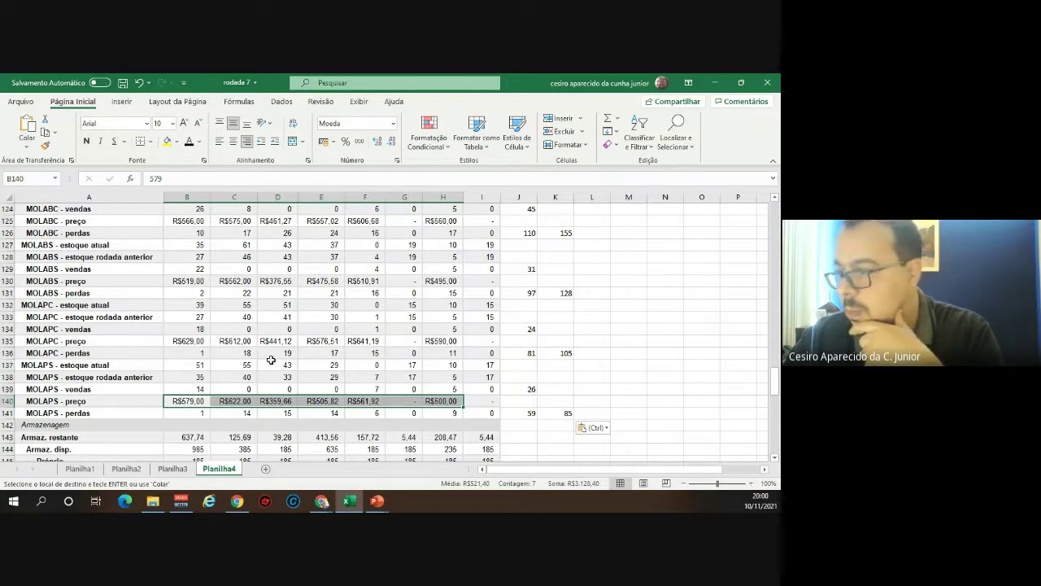
{"action": "left_click_drag", "start_coordinate": [188, 341], "coordinate": [461, 341]}
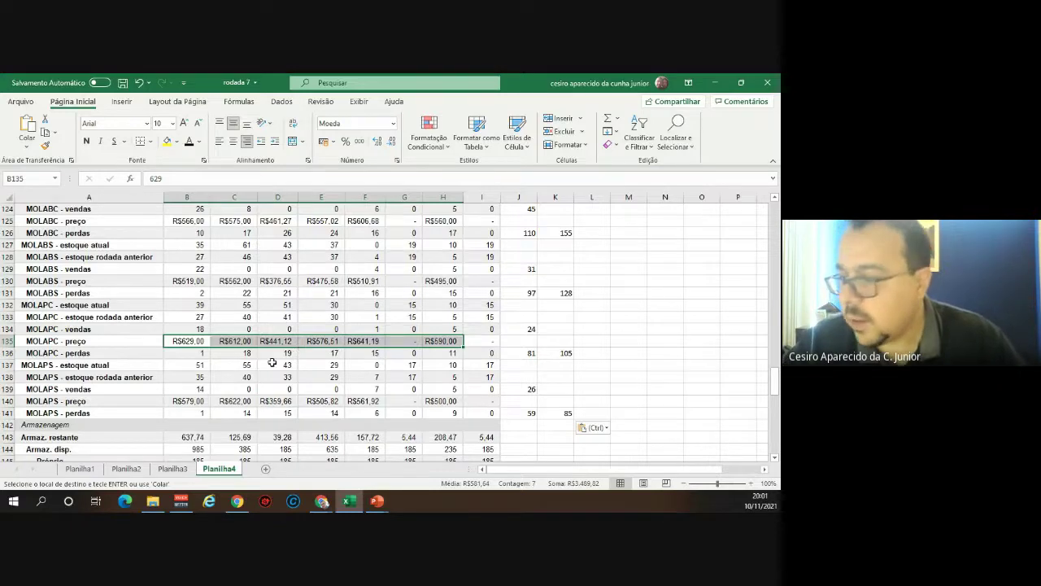
Check the ESPBD33S prices in B80:I80 and insert a blank row 82 below the ESPBD33S losses row
{"action": "scroll", "coordinate": [283, 351], "scroll_direction": "up", "scroll_amount": 4}
{"action": "scroll", "coordinate": [283, 351], "scroll_direction": "up", "scroll_amount": 12}
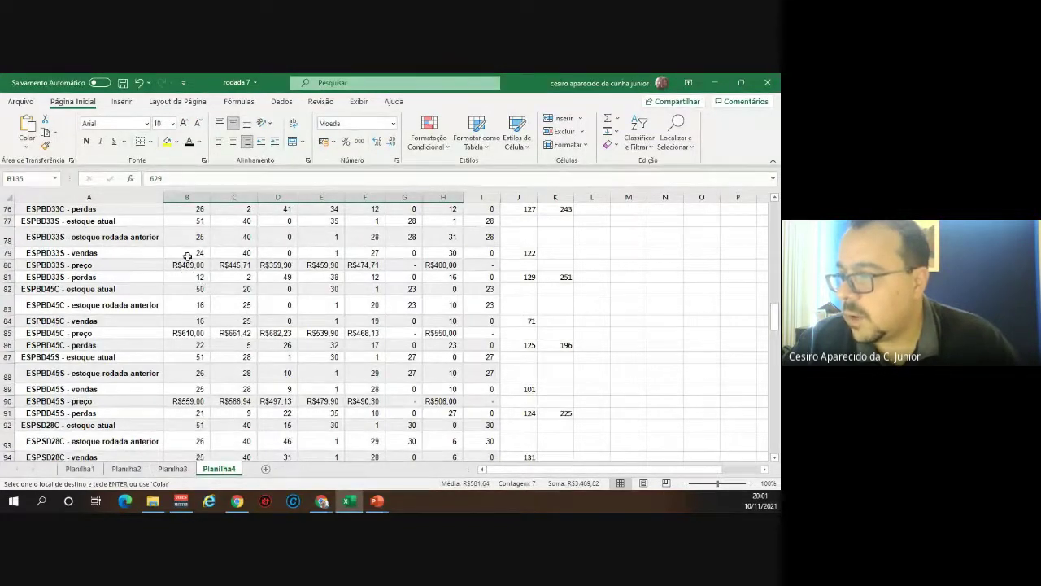
{"action": "left_click_drag", "start_coordinate": [183, 264], "coordinate": [473, 266]}
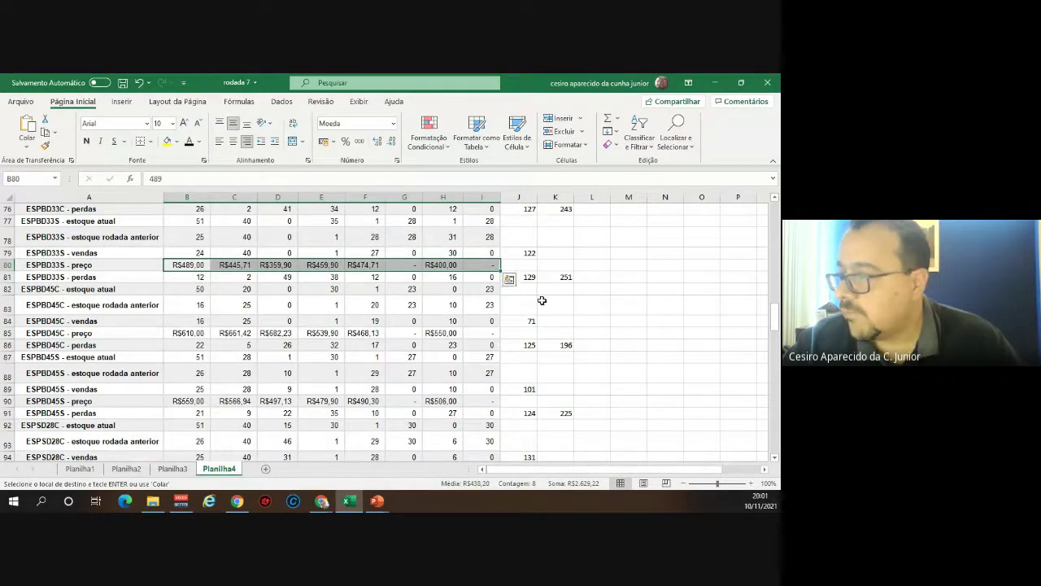
{"action": "right_click", "coordinate": [6, 289]}
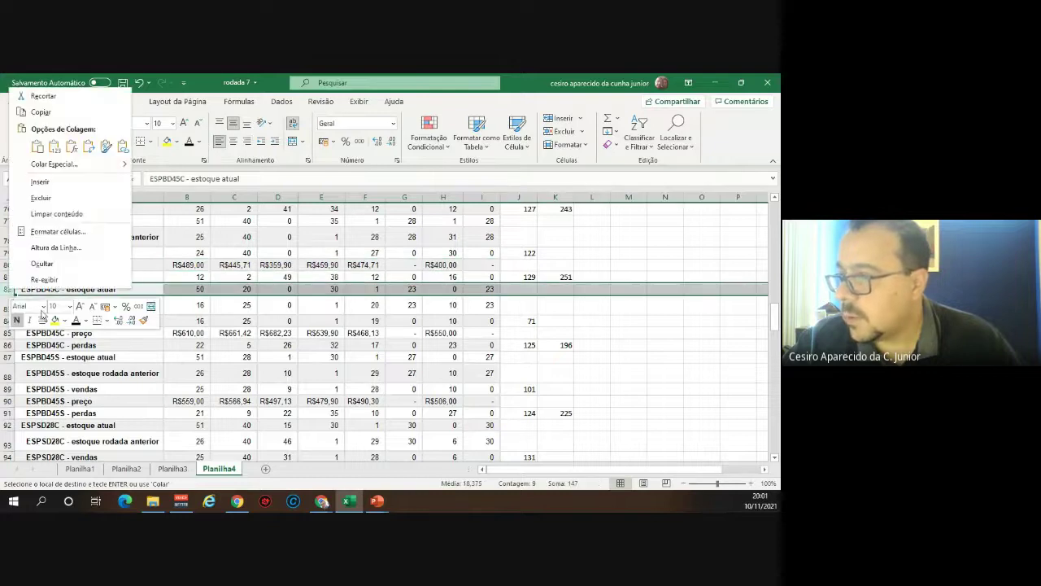
{"action": "left_click", "coordinate": [41, 182]}
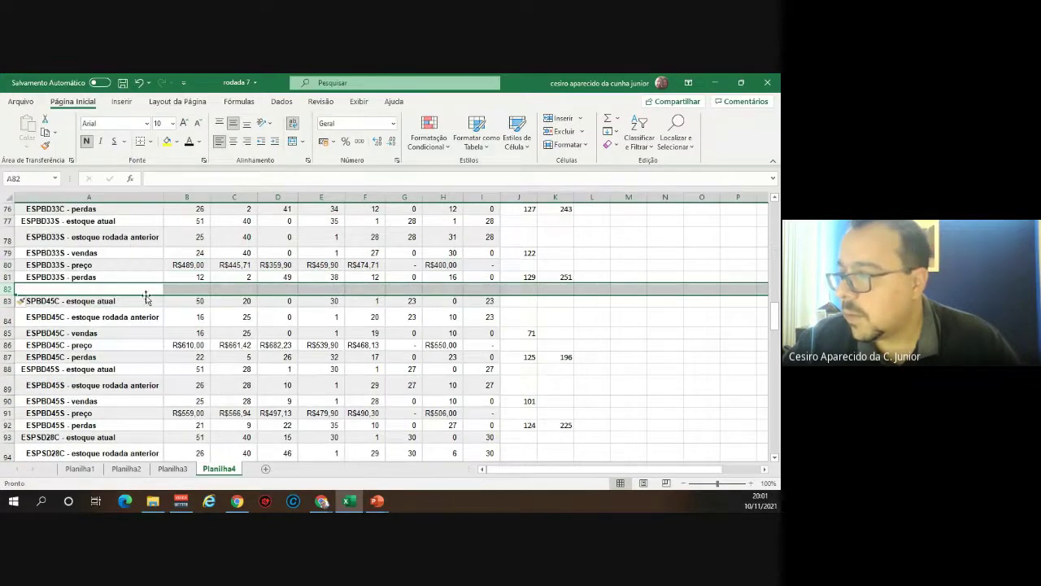
Calculate each company's ESPBD33S total demand in row 82 with =B79+B81, filled from B82 across to I82
{"action": "left_click", "coordinate": [188, 291]}
{"action": "type", "text": "="}
{"action": "key", "text": "Up"}
{"action": "key", "text": "Up"}
{"action": "key", "text": "Up"}
{"action": "key", "text": "Up"}
{"action": "key", "text": "Down"}
{"action": "type", "text": "+"}
{"action": "key", "text": "Up"}
{"action": "key", "text": "Return"}
{"action": "left_click", "coordinate": [200, 290]}
{"action": "left_click_drag", "start_coordinate": [210, 293], "coordinate": [487, 291]}
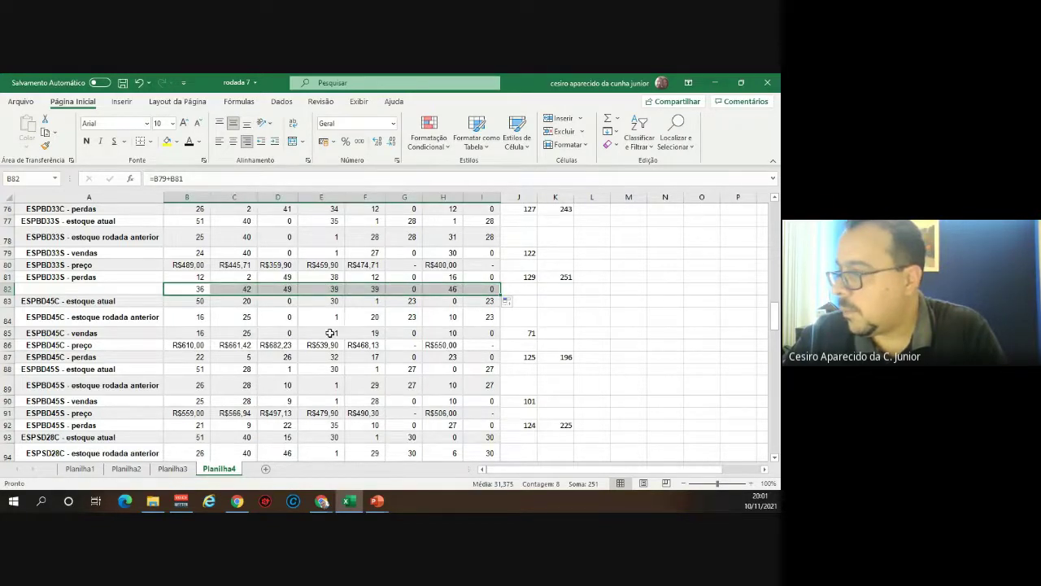
{"action": "left_click", "coordinate": [607, 302]}
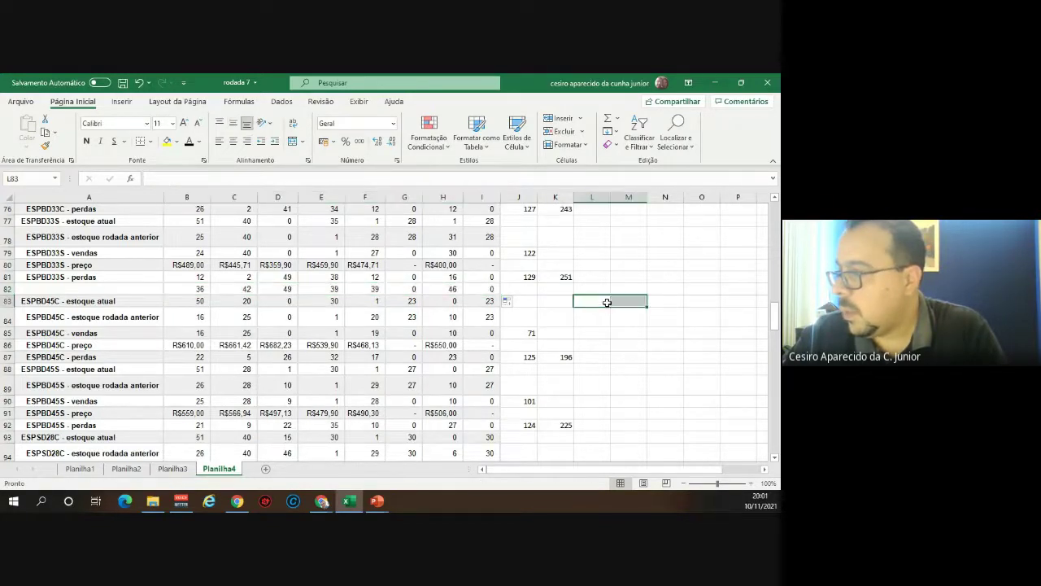
Highlight the ESPBD33S total demand cells D82 and H82 with a yellow fill
{"action": "left_click", "coordinate": [284, 290]}
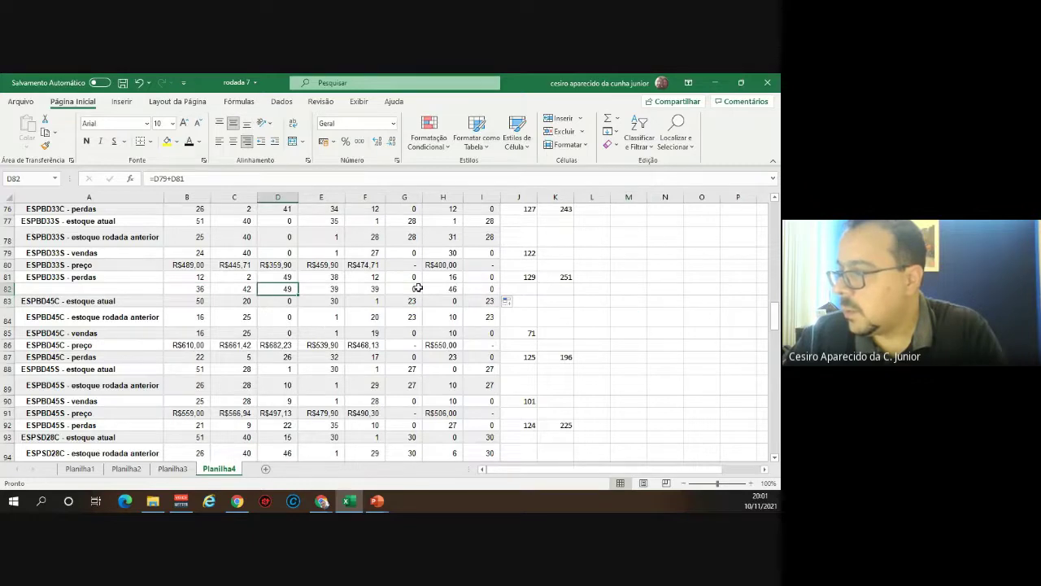
{"action": "left_click", "coordinate": [169, 141]}
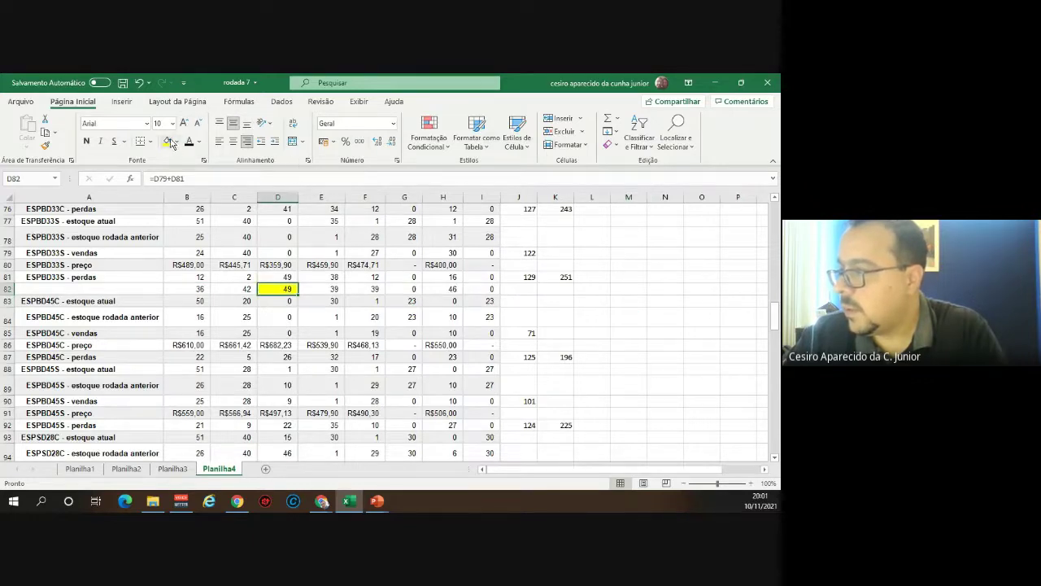
{"action": "left_click", "coordinate": [449, 289]}
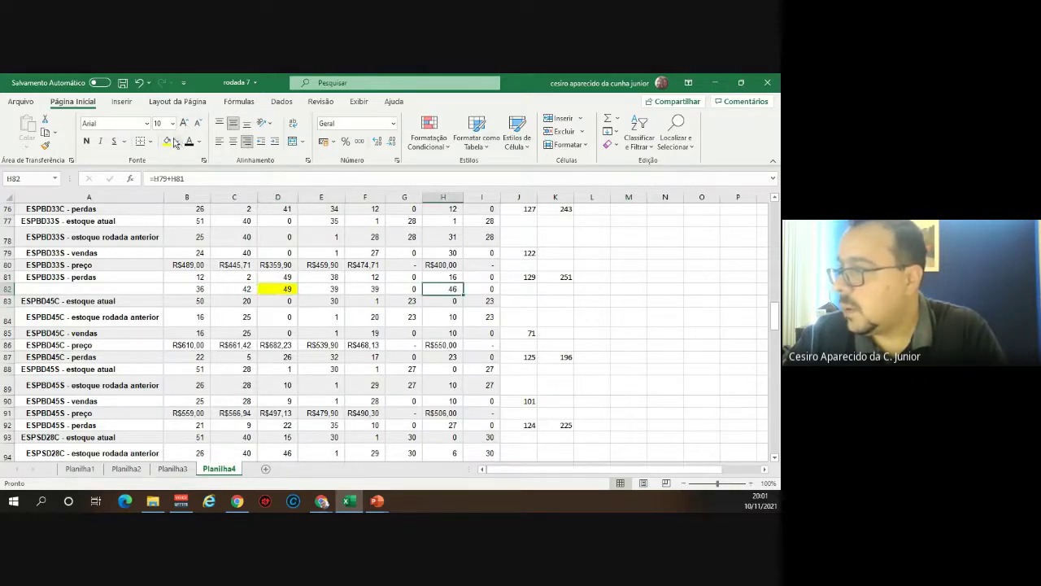
{"action": "left_click", "coordinate": [167, 141]}
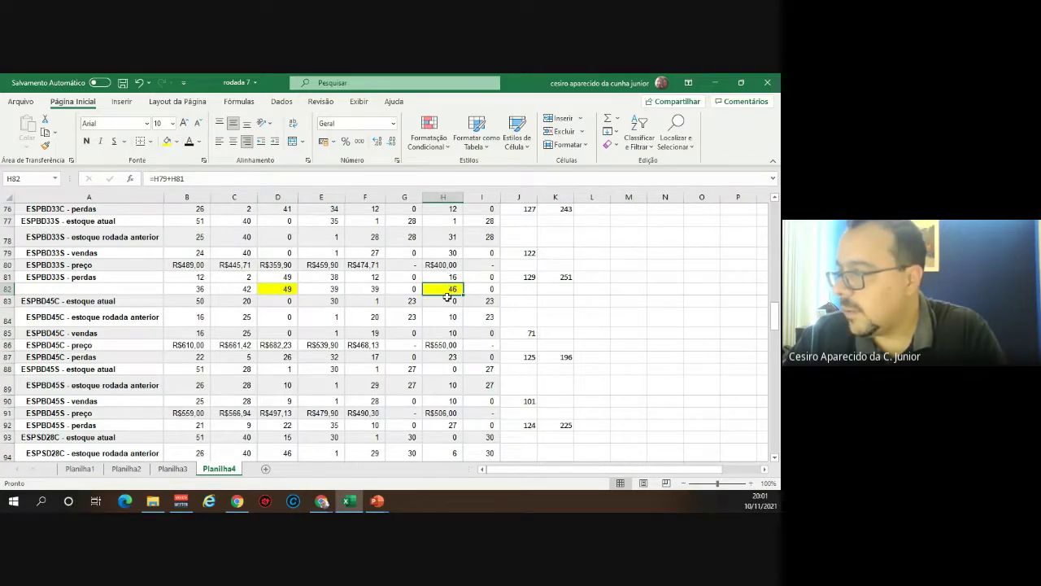
Highlight the matching ESPBD33S price cells D80 and H80 with a yellow fill
{"action": "mouse_move", "coordinate": [236, 501]}
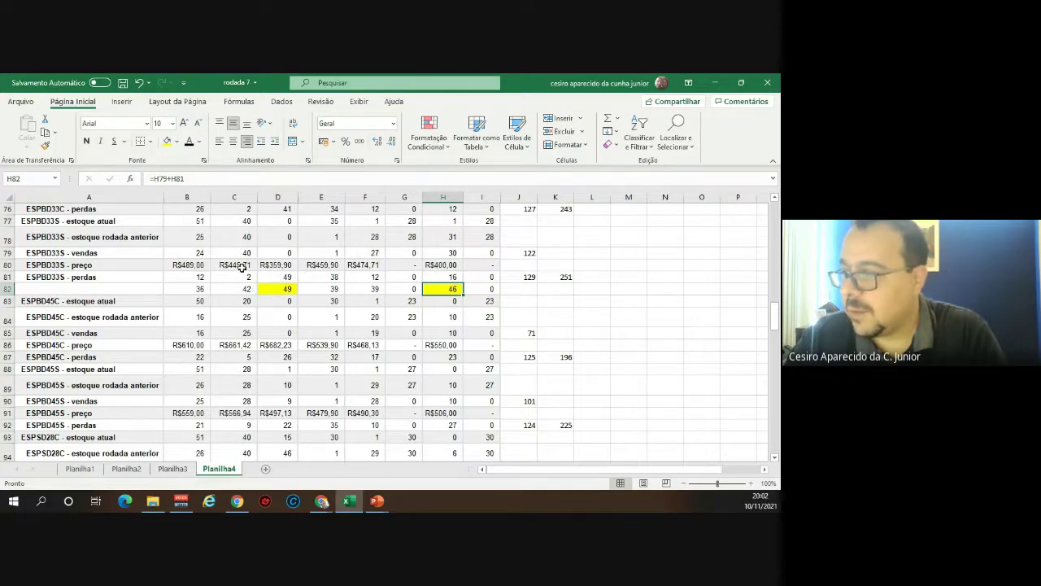
{"action": "left_click", "coordinate": [279, 264]}
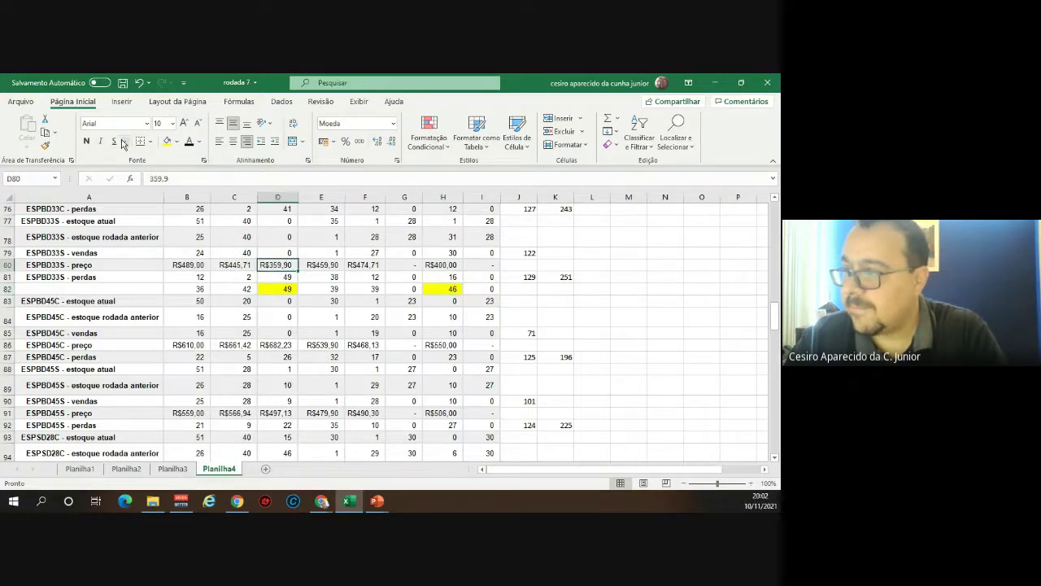
{"action": "left_click", "coordinate": [167, 141]}
{"action": "left_click", "coordinate": [455, 265]}
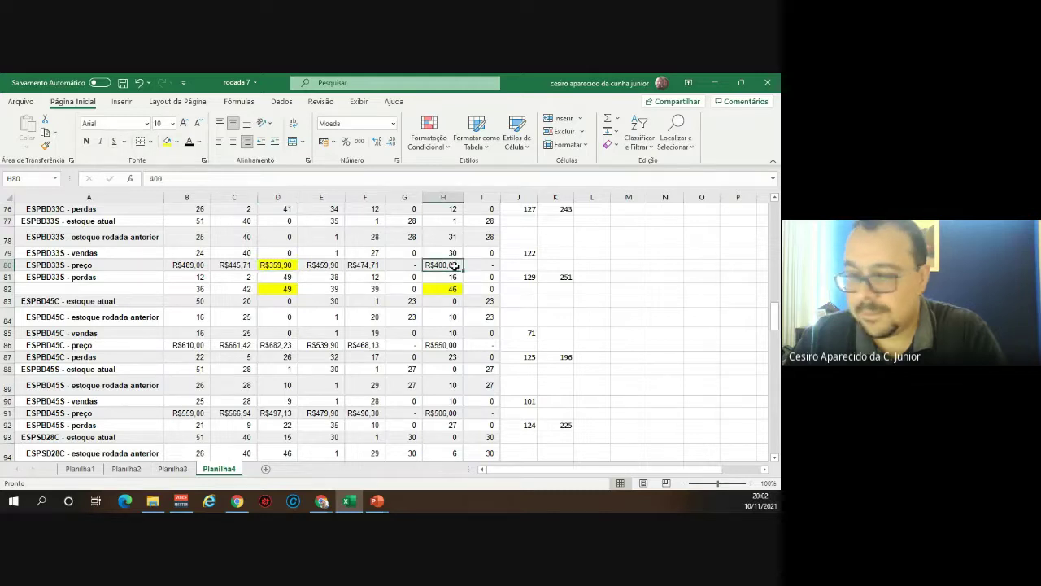
{"action": "left_click", "coordinate": [167, 141]}
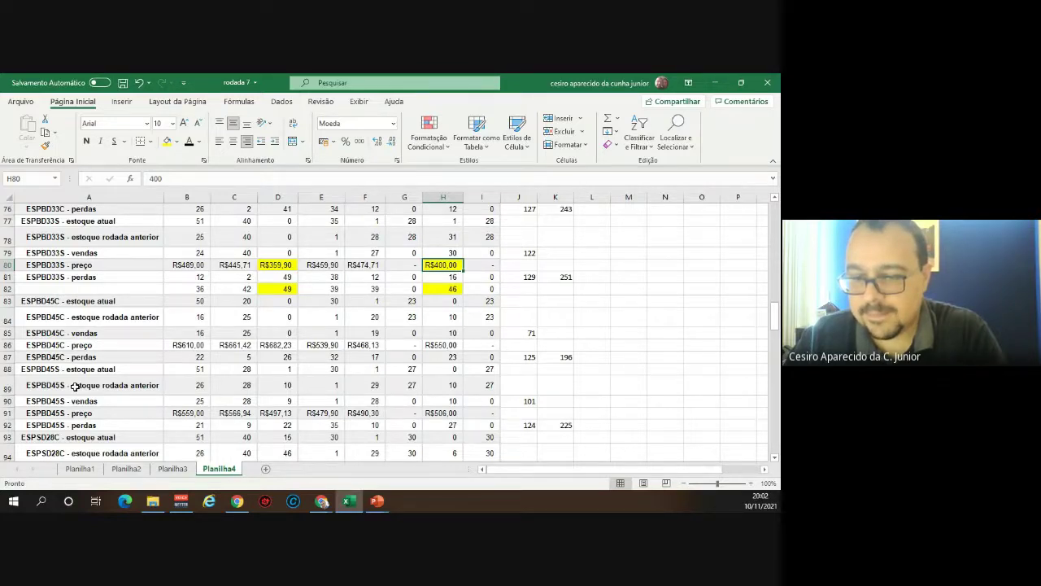
Insert a blank row 72 below the ESPBD28S losses row
{"action": "scroll", "coordinate": [75, 387], "scroll_direction": "up", "scroll_amount": 4}
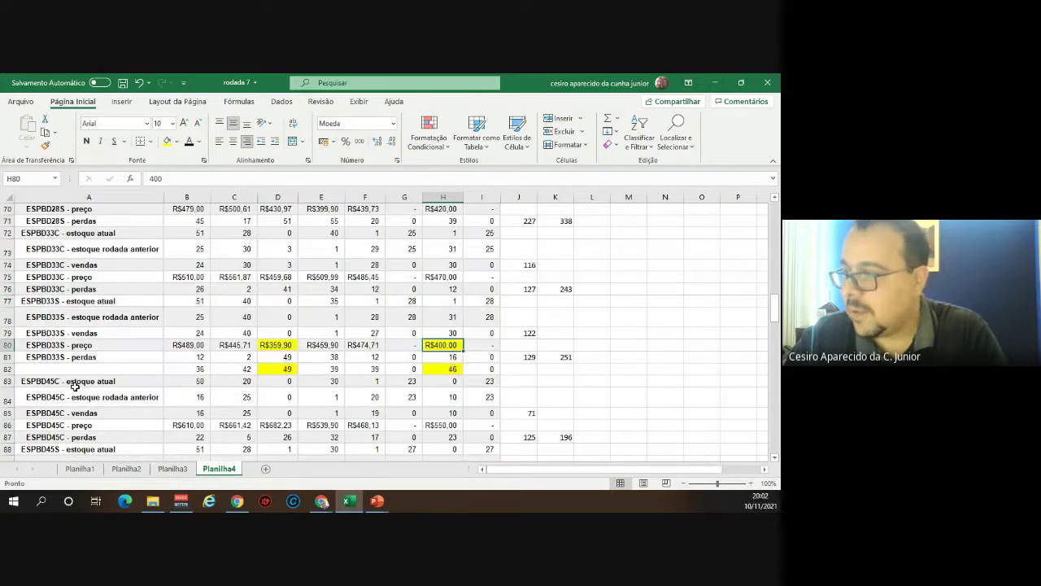
{"action": "scroll", "coordinate": [93, 385], "scroll_direction": "up", "scroll_amount": 1}
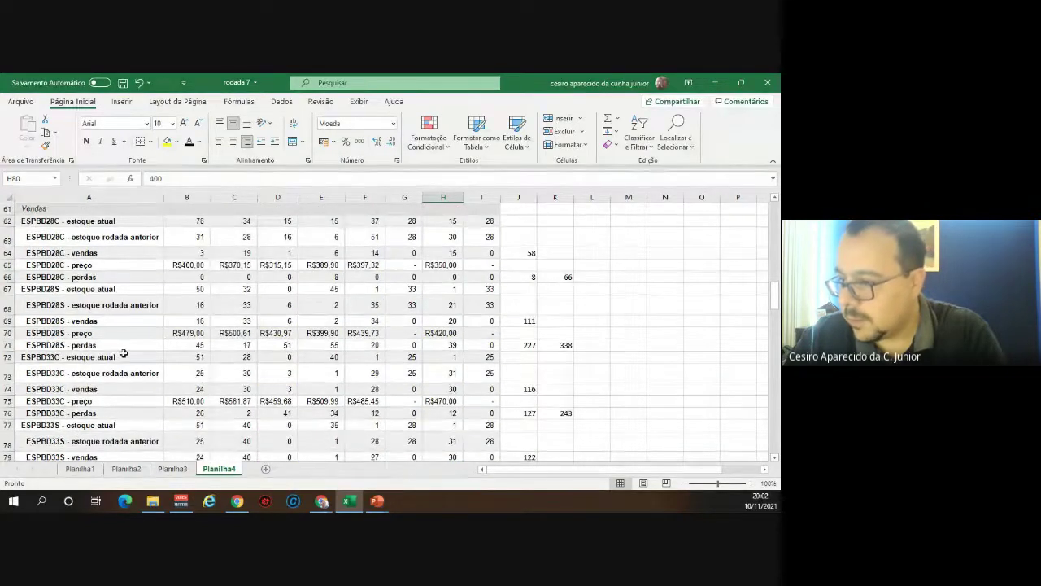
{"action": "left_click", "coordinate": [81, 335]}
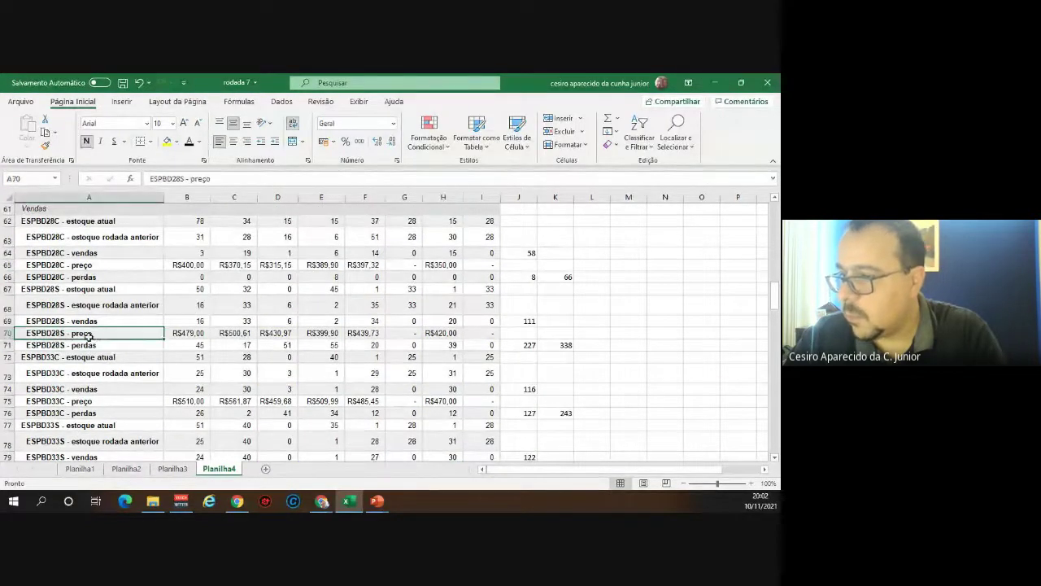
{"action": "left_click", "coordinate": [6, 357]}
{"action": "right_click", "coordinate": [8, 358]}
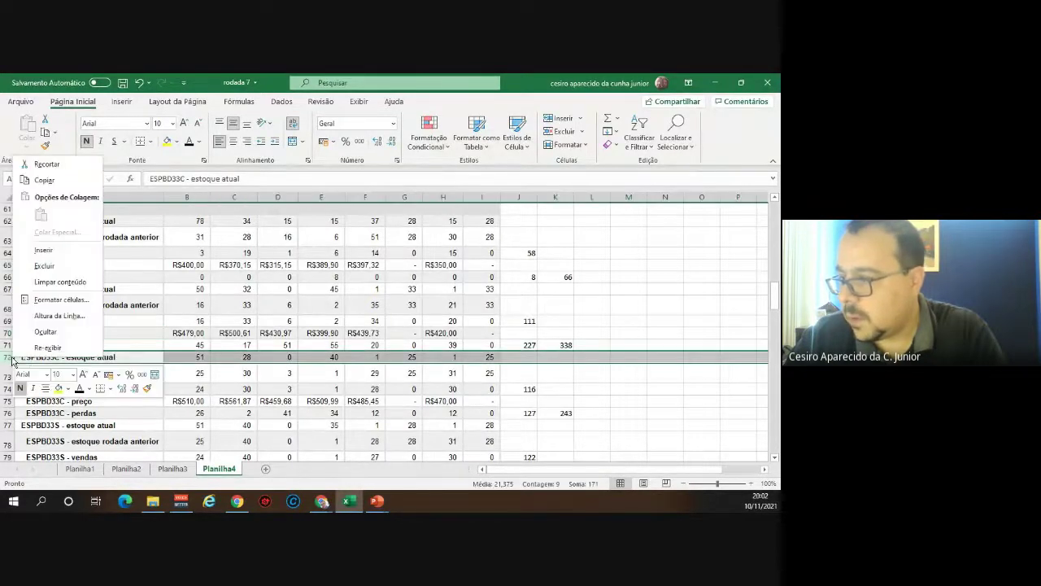
{"action": "left_click", "coordinate": [51, 255]}
Calculate each company's ESPBD28S total demand in row 72 with =B69+B71, filled from B72 across to I72
{"action": "left_click", "coordinate": [198, 356]}
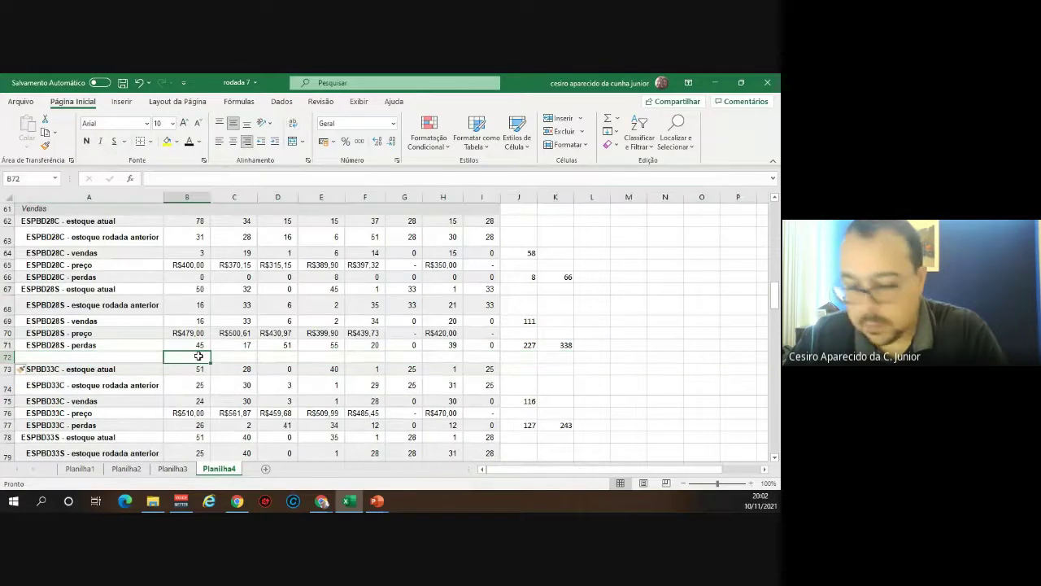
{"action": "type", "text": "="}
{"action": "left_click", "coordinate": [202, 320]}
{"action": "type", "text": "+"}
{"action": "left_click", "coordinate": [201, 345]}
{"action": "key", "text": "Return"}
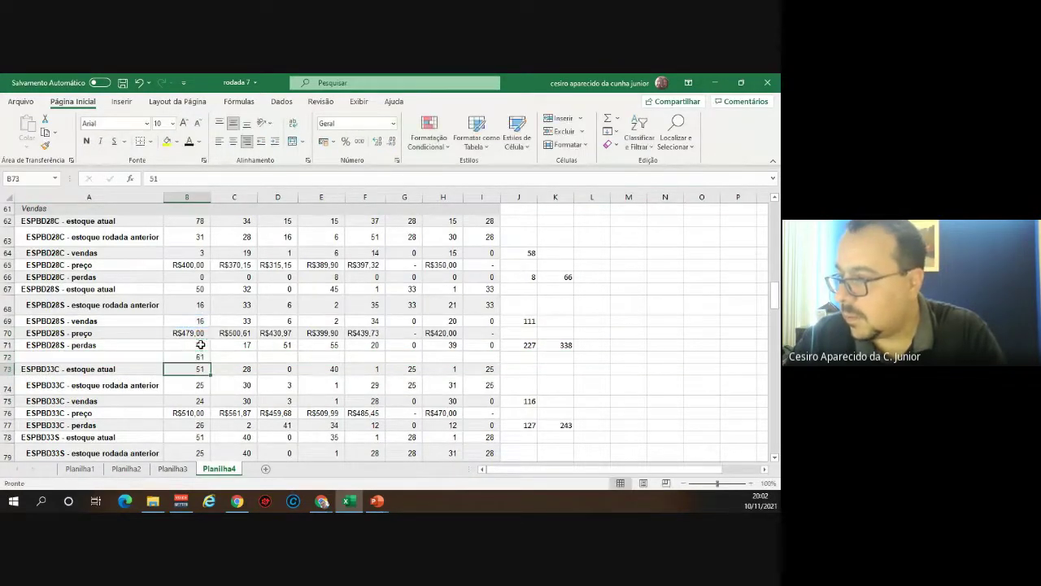
{"action": "left_click", "coordinate": [204, 358]}
{"action": "left_click_drag", "start_coordinate": [208, 363], "coordinate": [498, 363]}
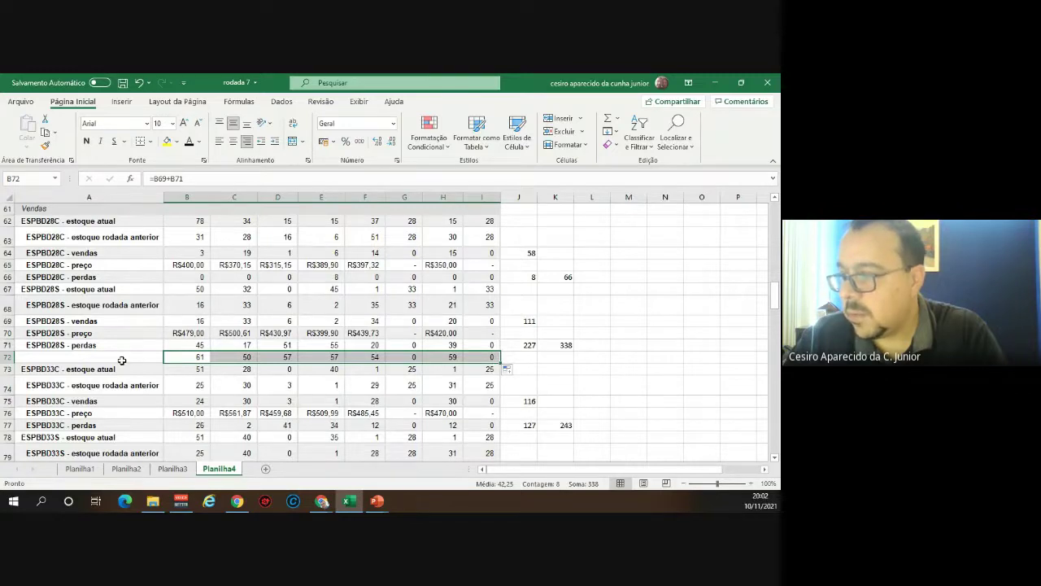
Highlight the ESPBD28S total demand cells B72, D72 and E72 with a yellow fill
{"action": "left_click", "coordinate": [194, 356]}
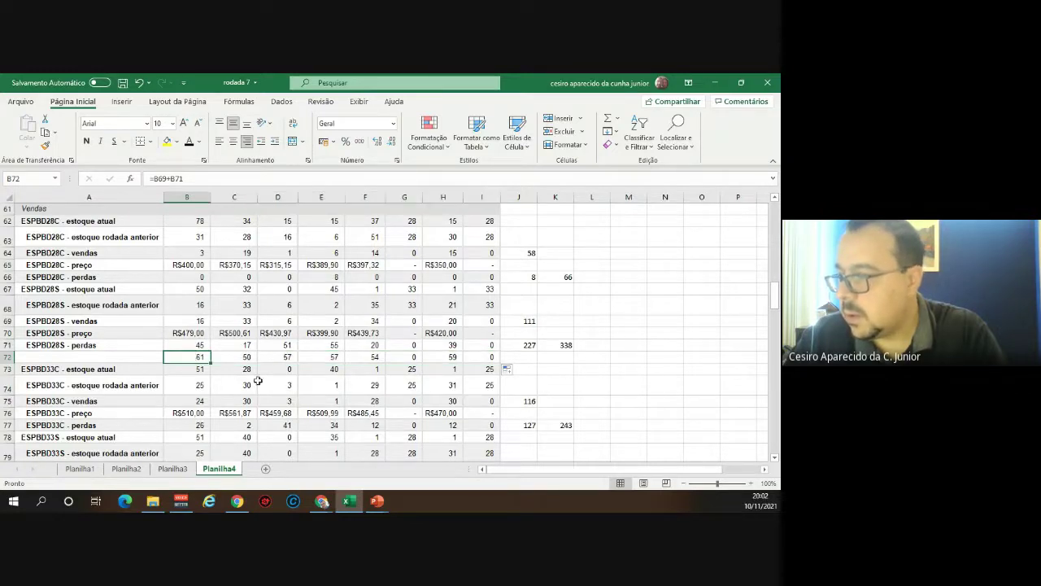
{"action": "left_click", "coordinate": [167, 142]}
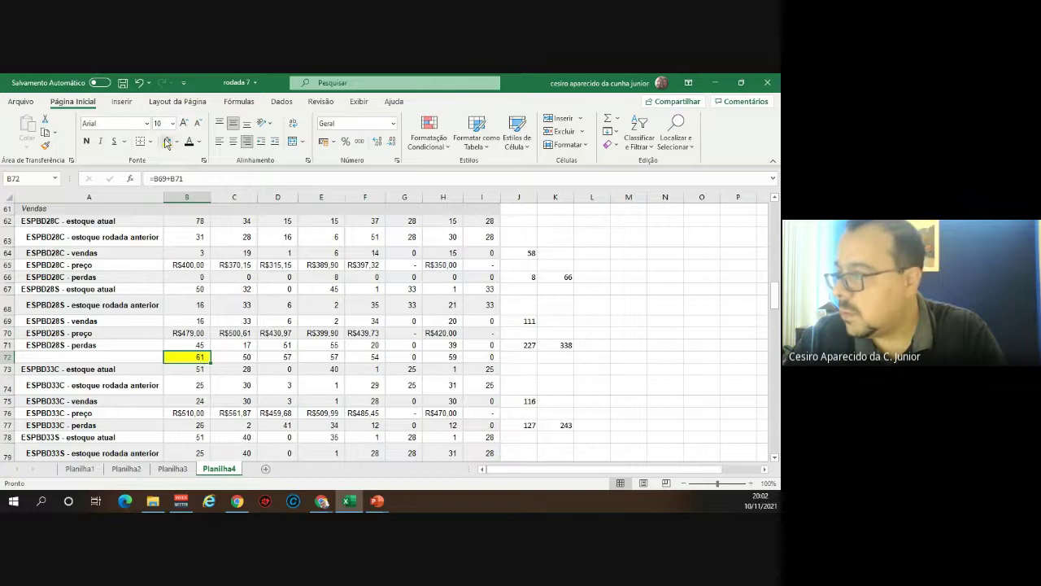
{"action": "left_click_drag", "start_coordinate": [284, 358], "coordinate": [317, 356]}
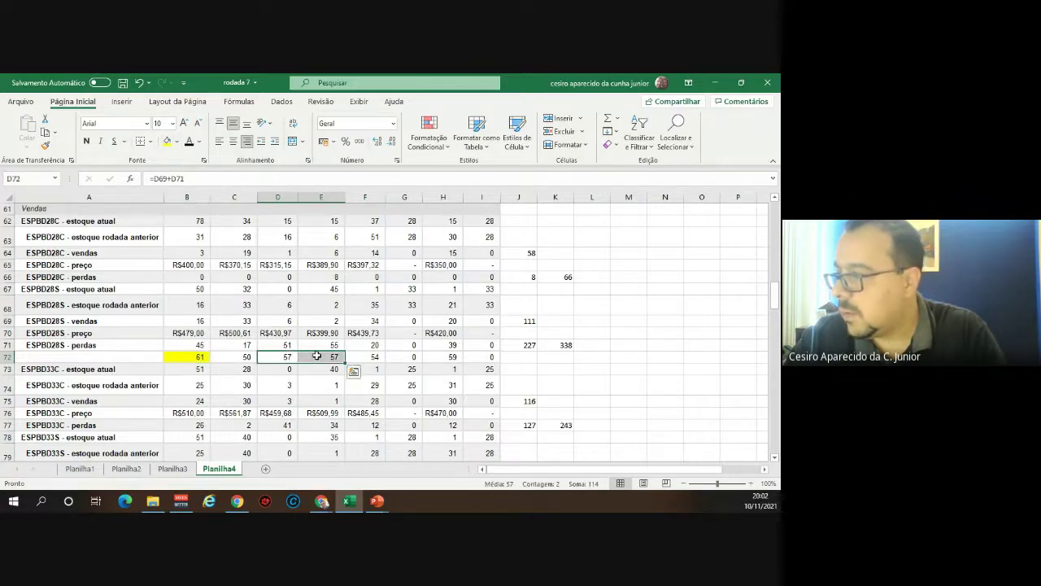
{"action": "left_click", "coordinate": [166, 141]}
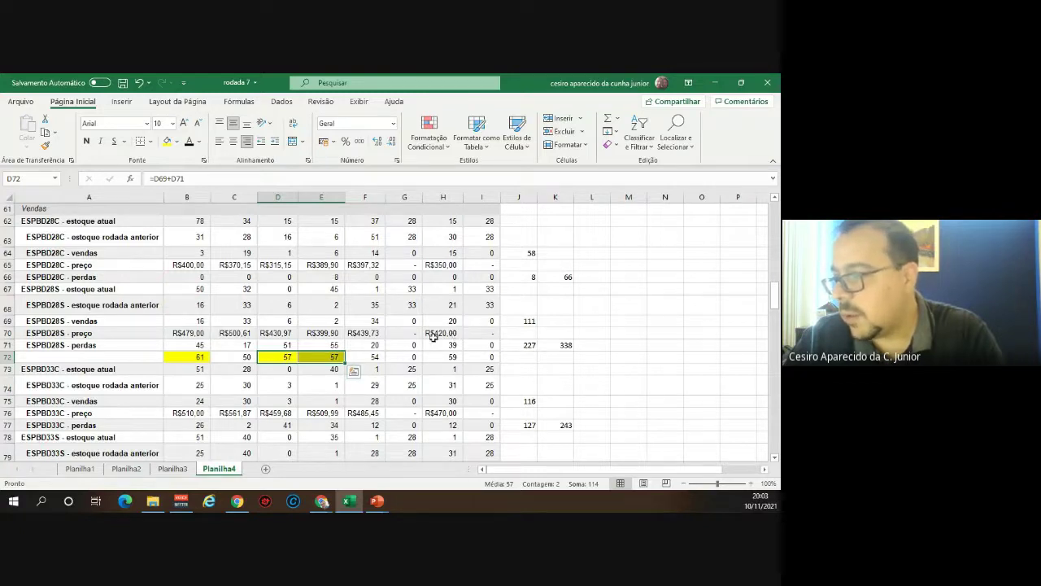
Check the ESPBD28S prices in B70:H70 against the highlighted total demand
{"action": "left_click_drag", "start_coordinate": [445, 334], "coordinate": [176, 330]}
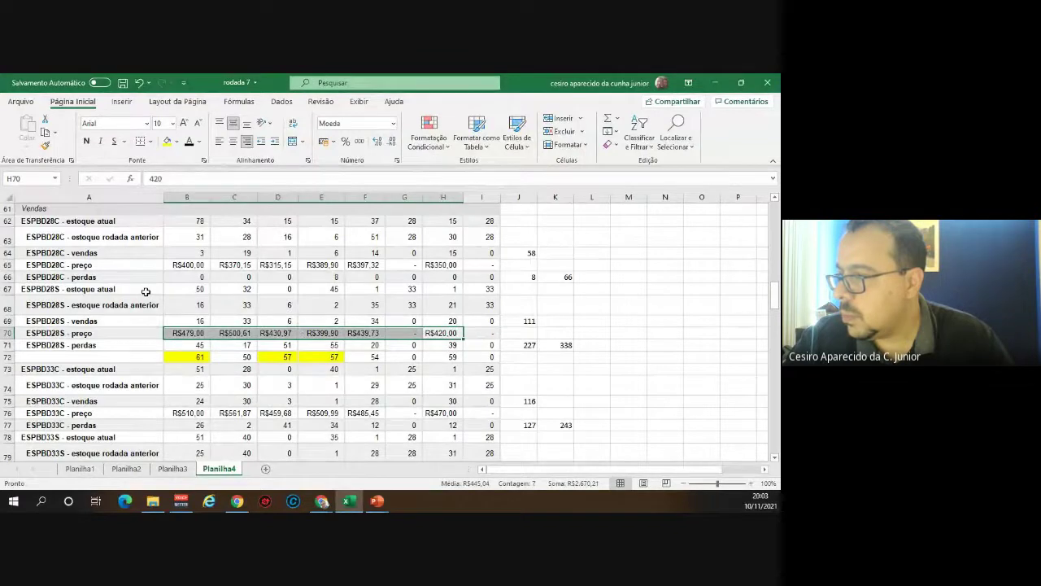
{"action": "scroll", "coordinate": [145, 291], "scroll_direction": "up", "scroll_amount": 2}
{"action": "scroll", "coordinate": [146, 291], "scroll_direction": "down", "scroll_amount": 2}
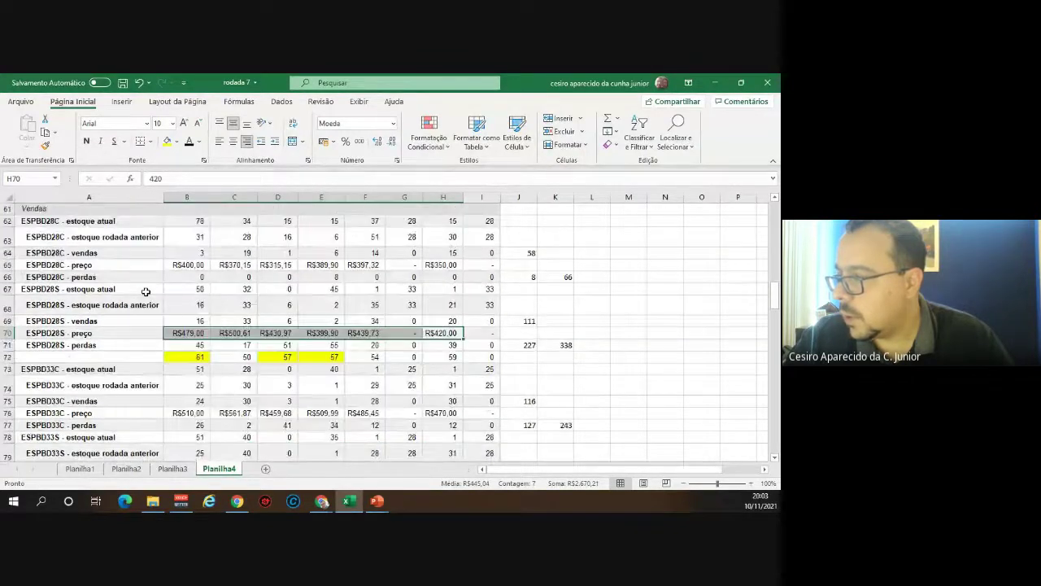
Insert a blank row 78 below the ESPBD33C losses row
{"action": "scroll", "coordinate": [146, 292], "scroll_direction": "down", "scroll_amount": 1}
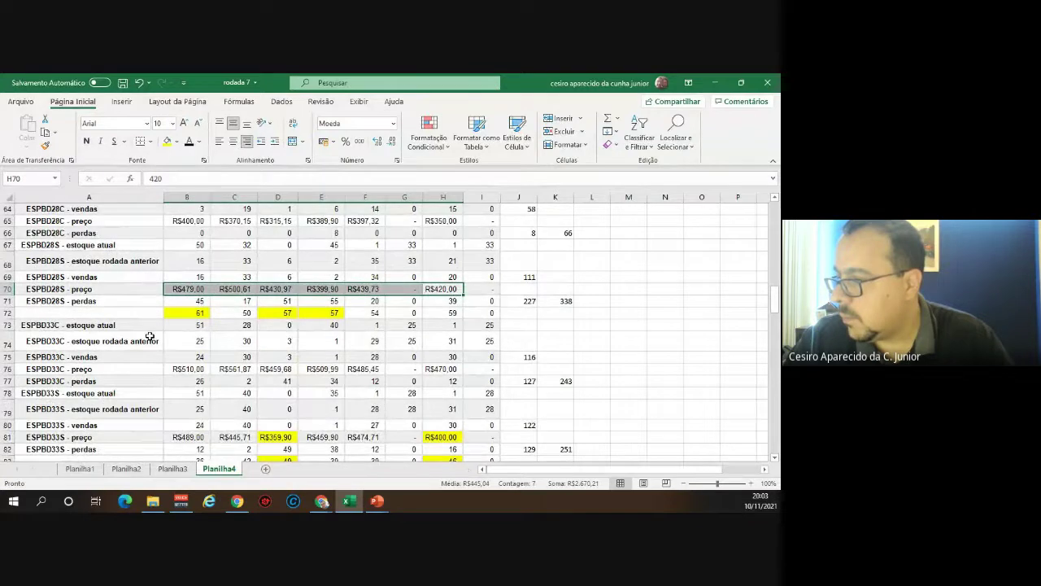
{"action": "right_click", "coordinate": [11, 393]}
{"action": "left_click", "coordinate": [41, 287]}
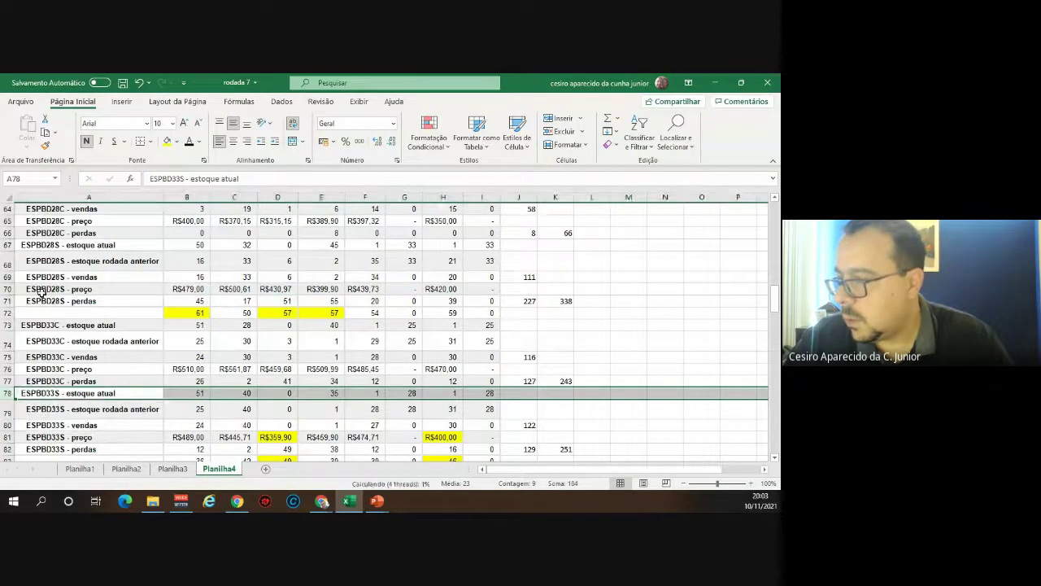
Calculate each company's ESPBD33C total demand in row 78 with =B75+B77, filled from B78 across to I78
{"action": "left_click", "coordinate": [201, 393]}
{"action": "type", "text": "="}
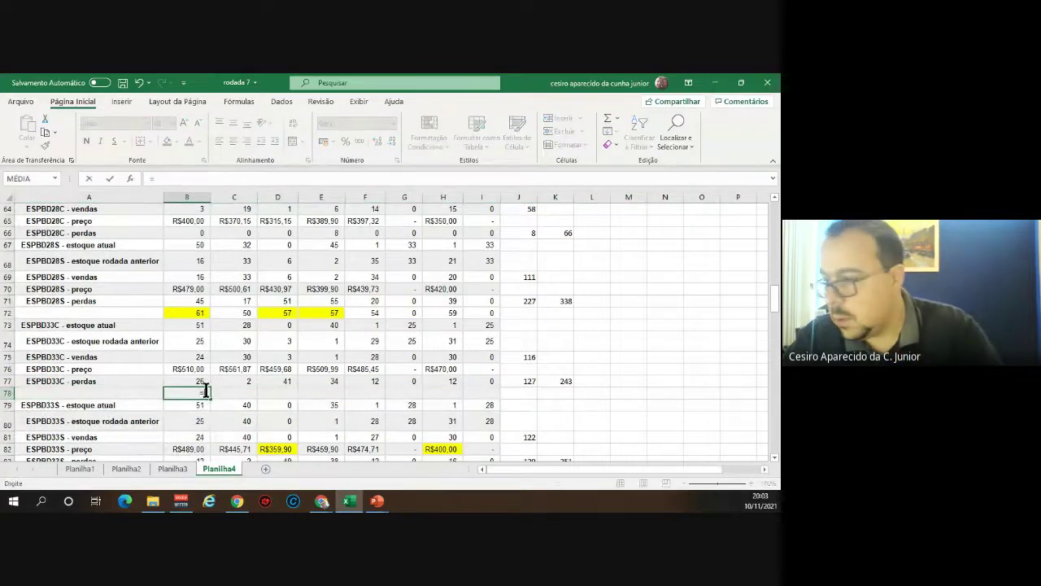
{"action": "left_click", "coordinate": [197, 356]}
{"action": "type", "text": "+"}
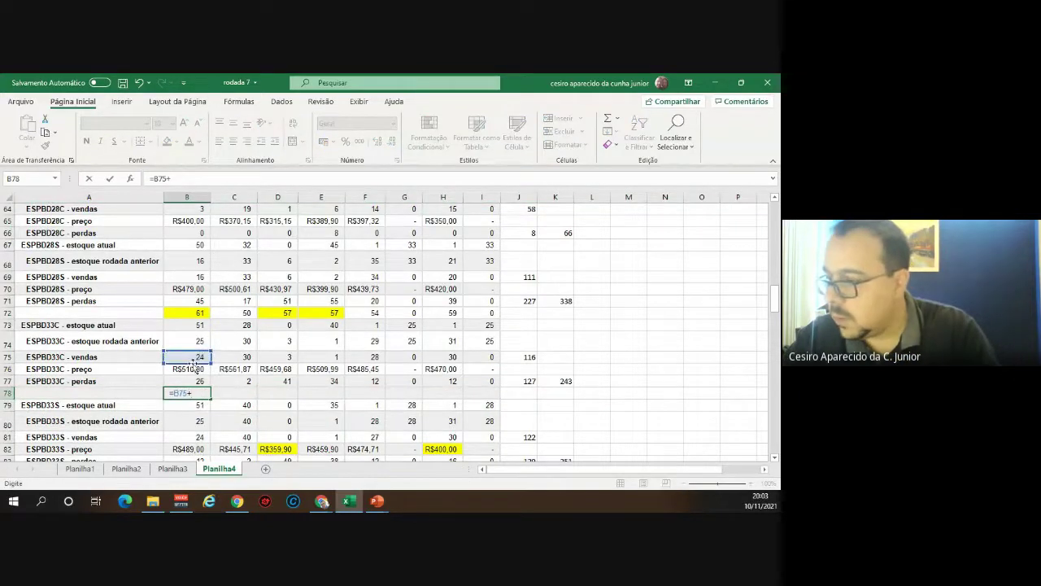
{"action": "left_click", "coordinate": [188, 380]}
{"action": "key", "text": "Return"}
{"action": "left_click", "coordinate": [203, 394]}
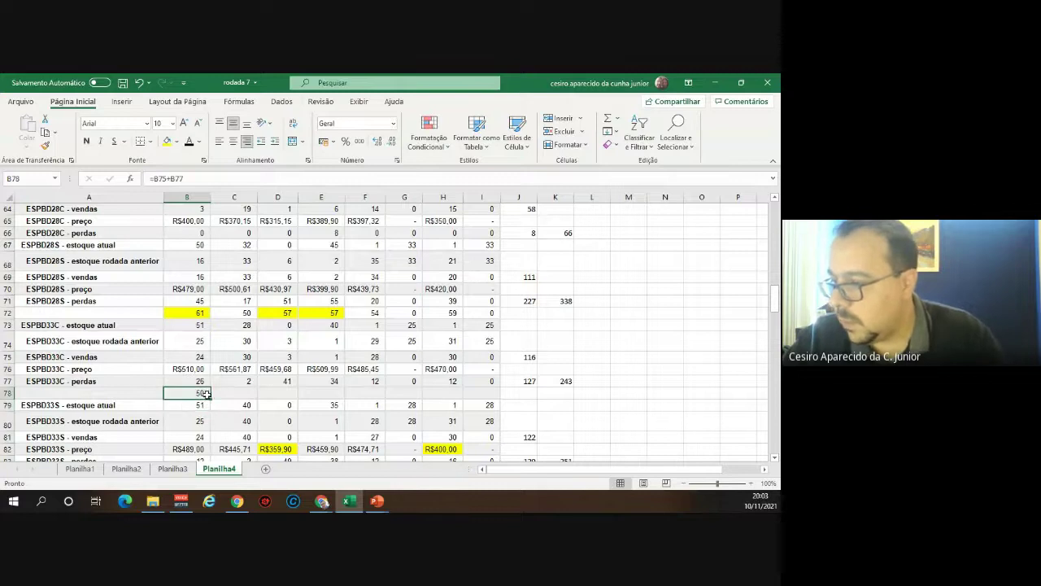
{"action": "left_click_drag", "start_coordinate": [211, 401], "coordinate": [489, 404]}
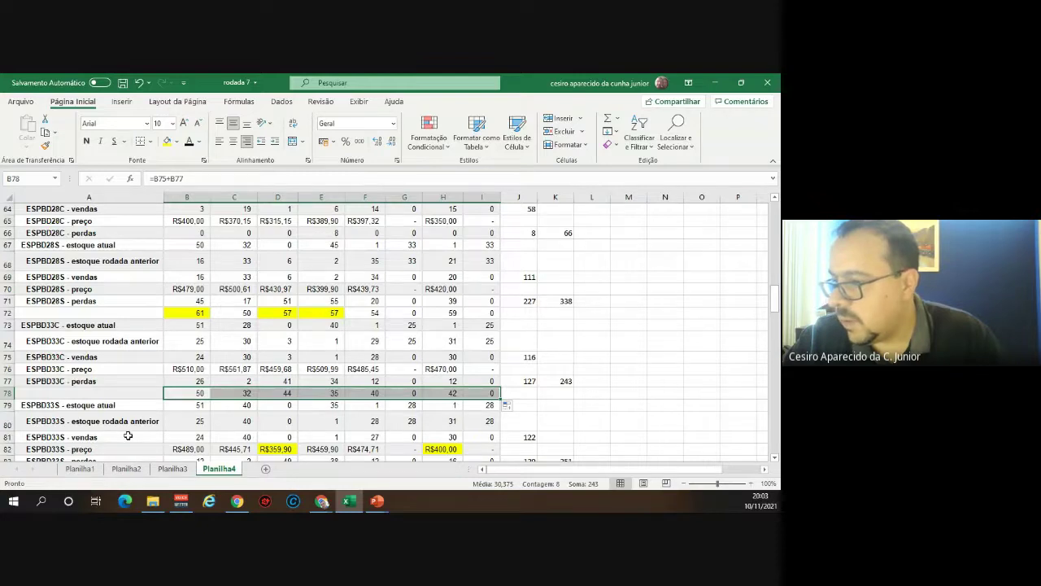
Highlight the ESPBD33C total demand cells B78 and D78 with a yellow fill
{"action": "left_click", "coordinate": [192, 393]}
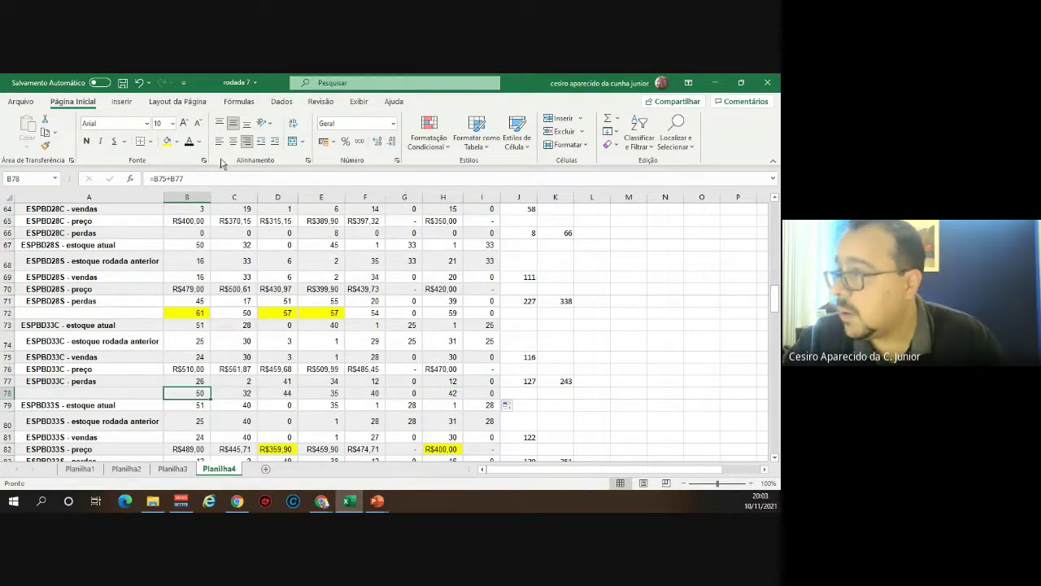
{"action": "left_click", "coordinate": [167, 142]}
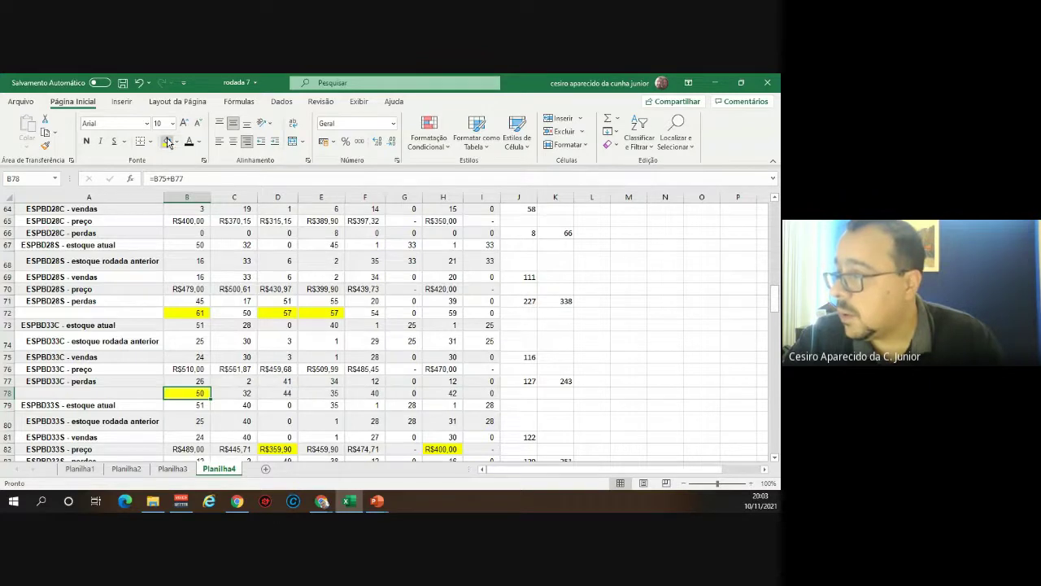
{"action": "left_click", "coordinate": [282, 393]}
{"action": "left_click", "coordinate": [167, 141]}
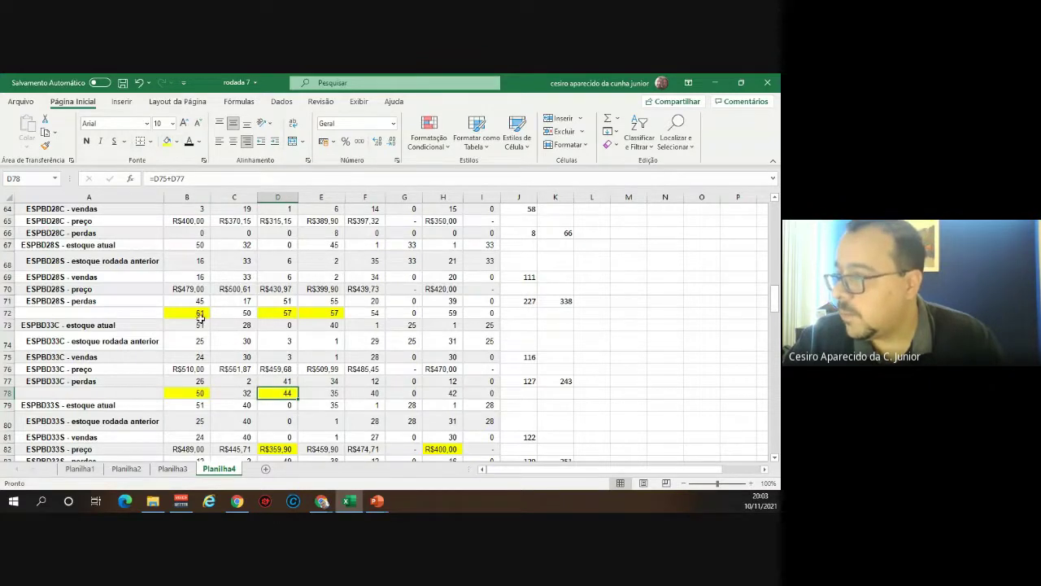
Compare the ESPBD33C prices in B76:H76 with the total demand in row 78, focusing on columns B, D and F
{"action": "left_click_drag", "start_coordinate": [180, 369], "coordinate": [460, 370]}
{"action": "left_click", "coordinate": [454, 370]}
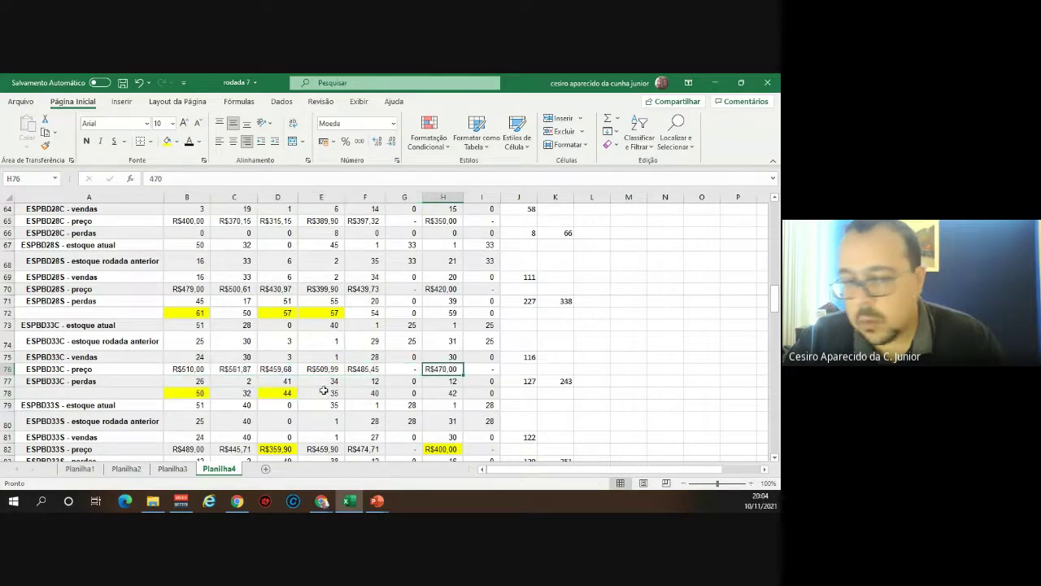
{"action": "left_click_drag", "start_coordinate": [178, 367], "coordinate": [450, 369]}
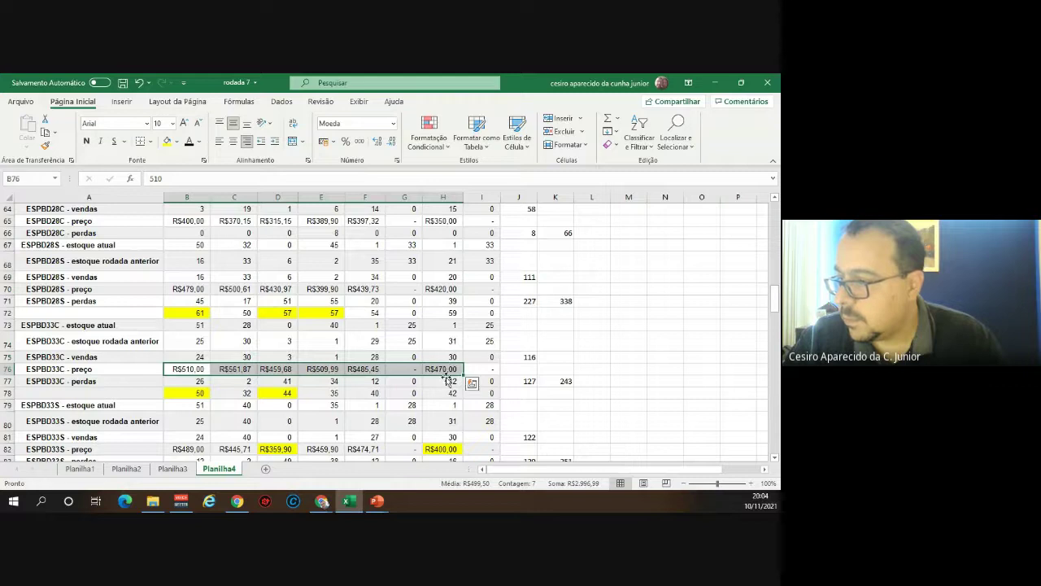
{"action": "left_click", "coordinate": [185, 370]}
{"action": "left_click", "coordinate": [288, 369]}
{"action": "left_click", "coordinate": [185, 367]}
{"action": "left_click", "coordinate": [276, 371]}
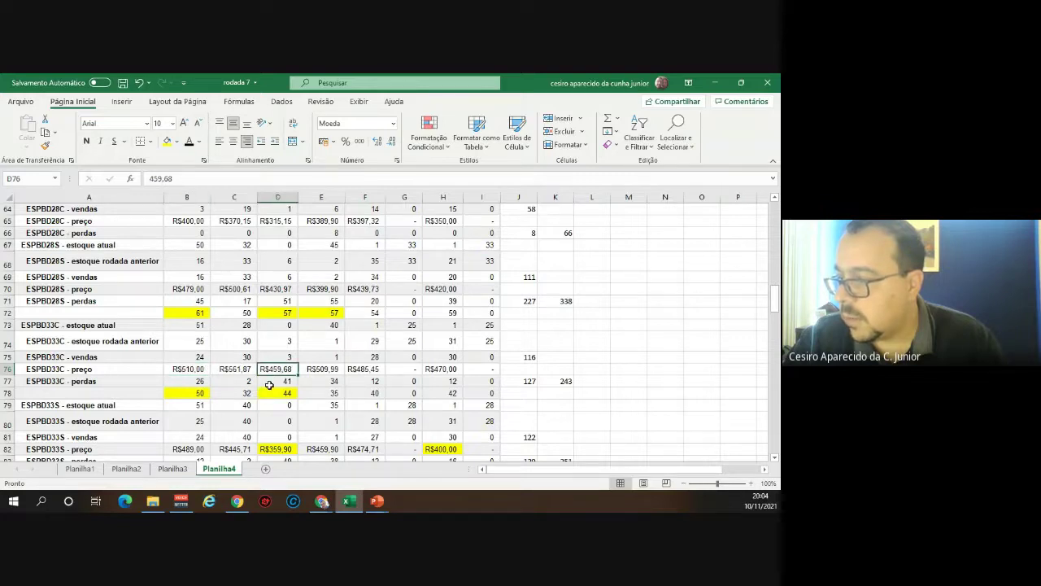
{"action": "left_click", "coordinate": [364, 394]}
{"action": "left_click", "coordinate": [365, 367]}
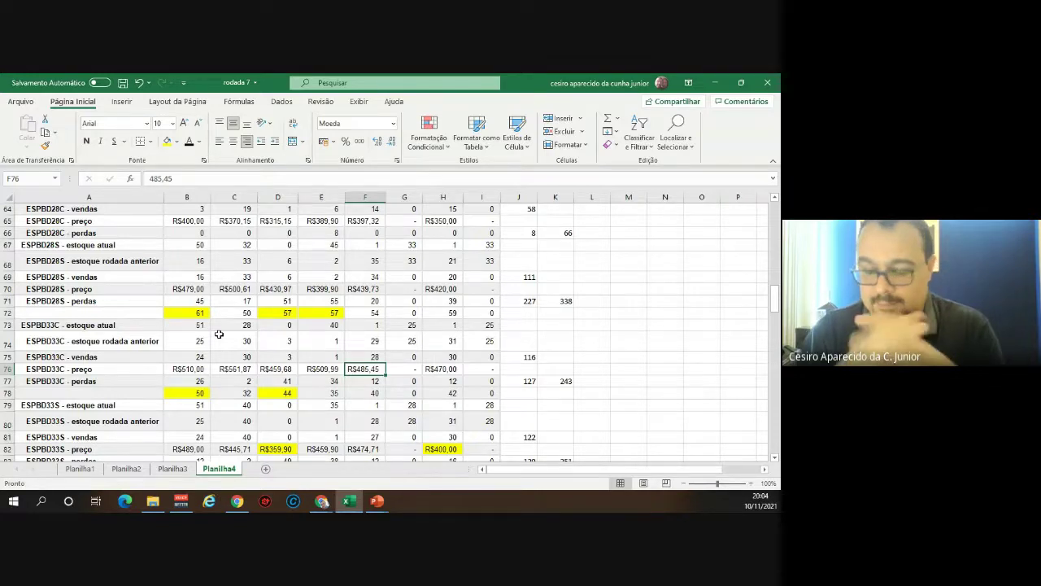
Enter the note "Diferenciação pelo custo" in M75, beside the ESPBD33C sales row
{"action": "key", "text": "Right"}
{"action": "key", "text": "Right"}
{"action": "key", "text": "Right"}
{"action": "key", "text": "Right"}
{"action": "key", "text": "Right"}
{"action": "key", "text": "Right"}
{"action": "key", "text": "Right"}
{"action": "key", "text": "Up"}
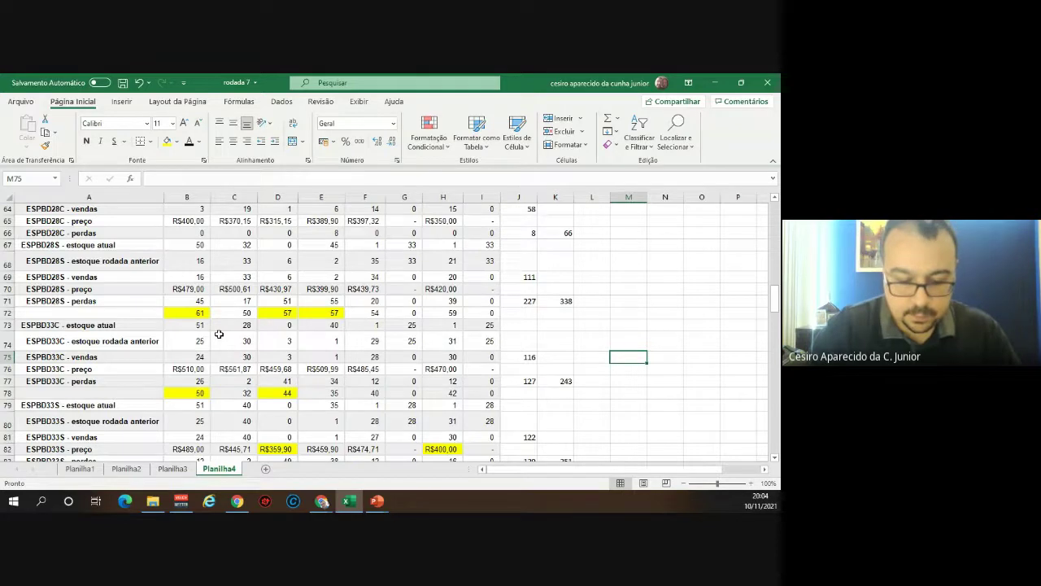
{"action": "type", "text": "Diferenciação pelo custo"}
{"action": "key", "text": "ctrl+Return"}
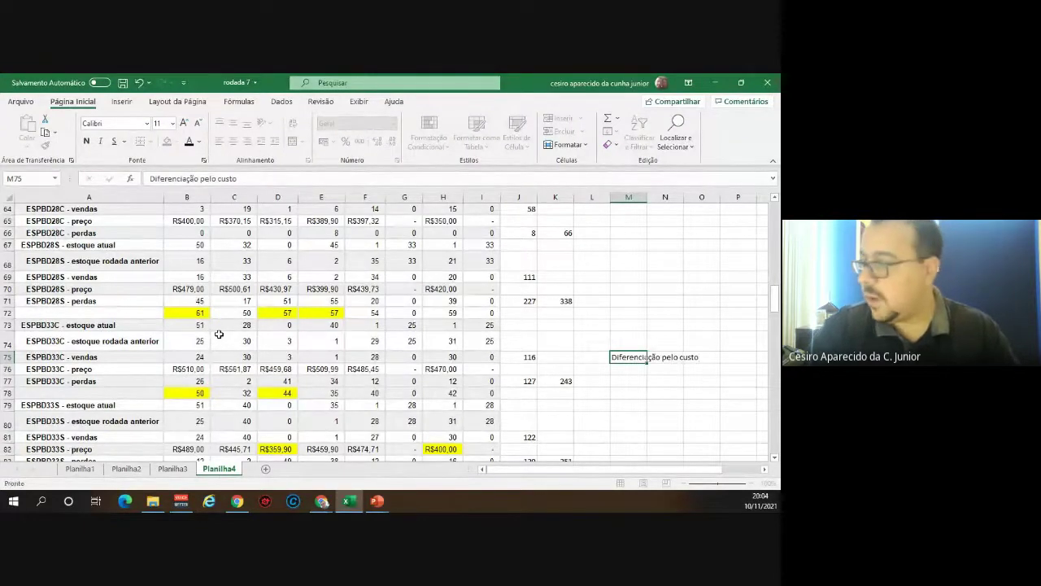
{"action": "key", "text": "Return"}
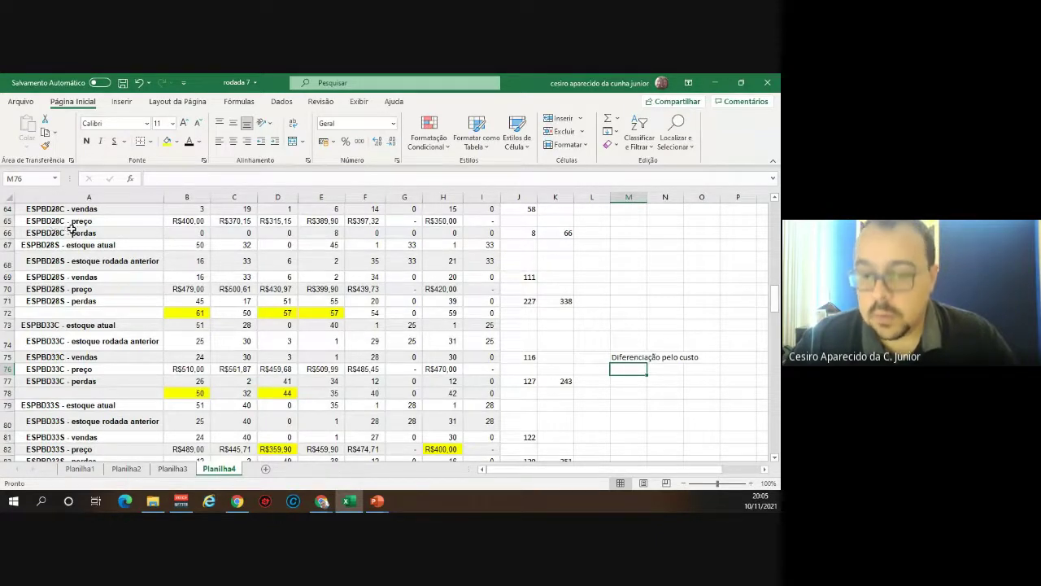
Enter the note "baixo custo de compra/produção" in M77, beside the ESPBD33C losses row
{"action": "left_click", "coordinate": [623, 358]}
{"action": "left_click", "coordinate": [625, 380]}
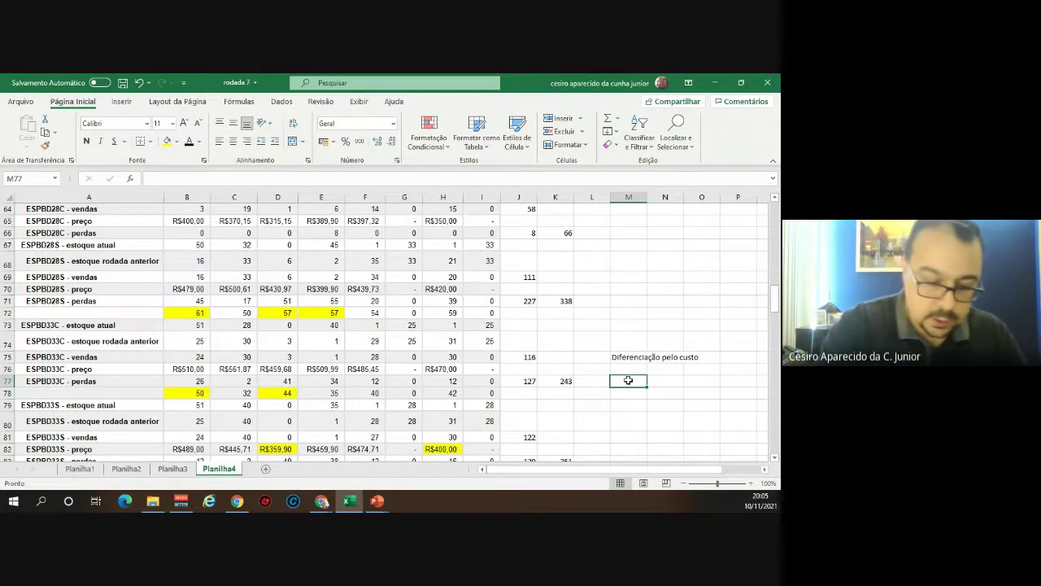
{"action": "type", "text": "baixo cu"}
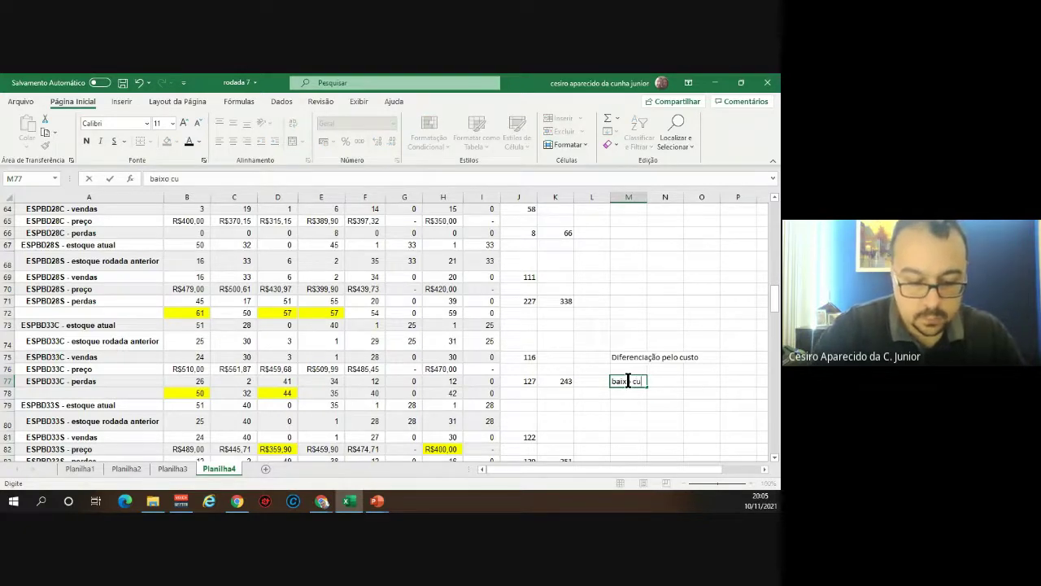
{"action": "type", "text": "sto de compra/pr"}
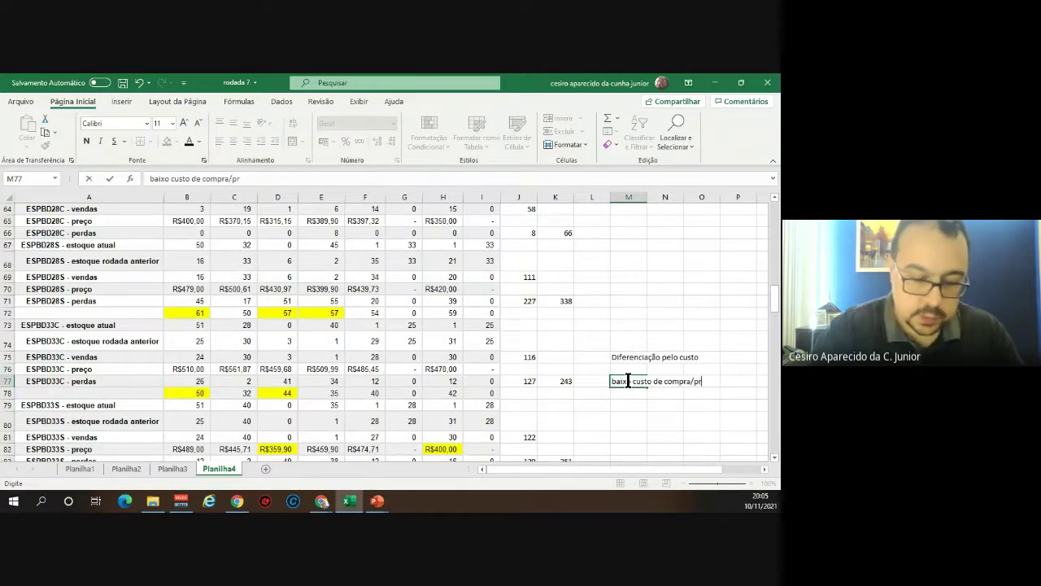
{"action": "type", "text": "odução"}
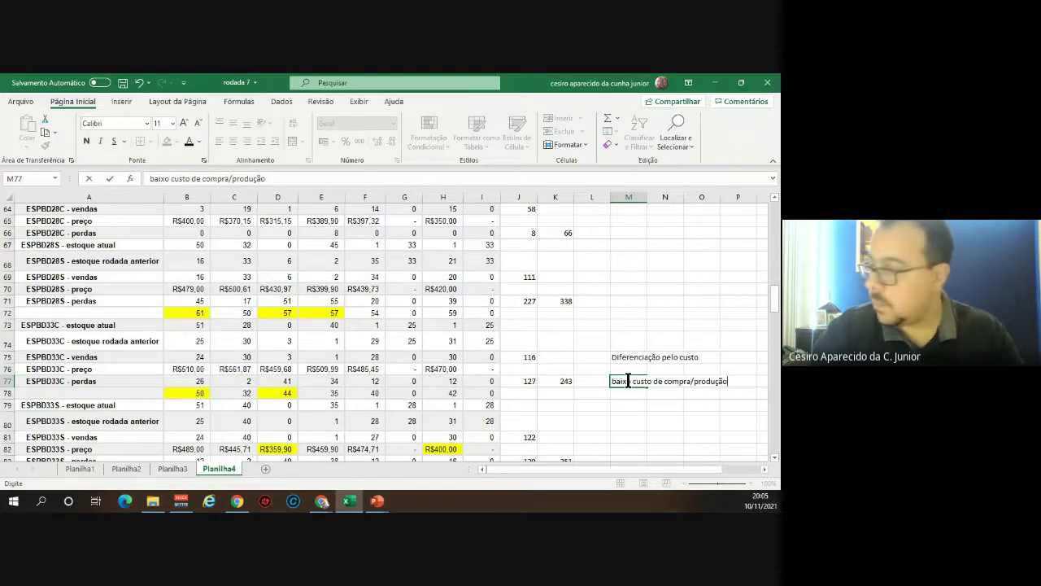
{"action": "key", "text": "Return"}
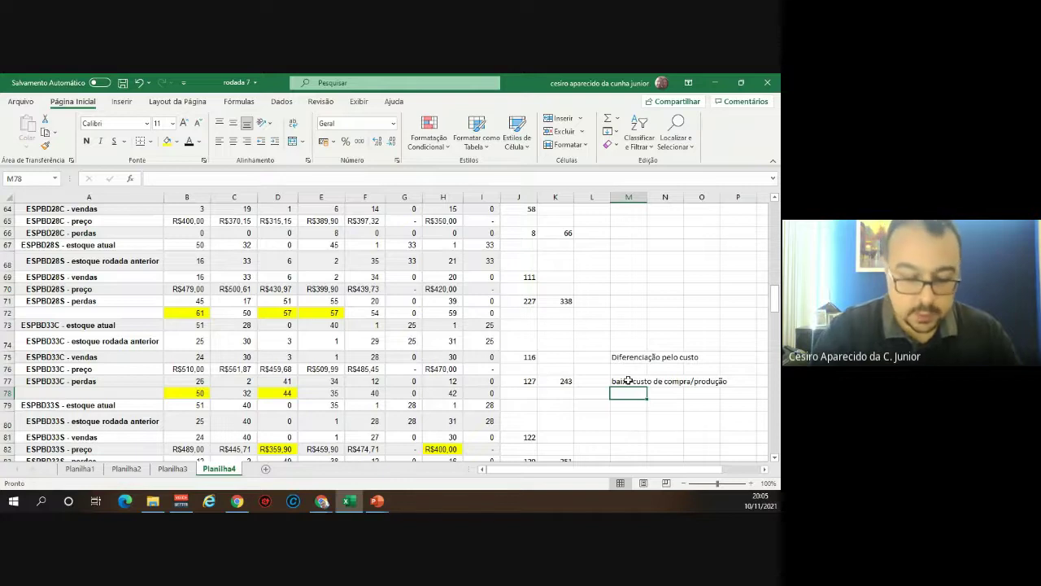
Enter "menor preço - margem de lucro menor por unidade" in M78 and "alto volumee de vendas" in M79
{"action": "type", "text": "menor preço - ma"}
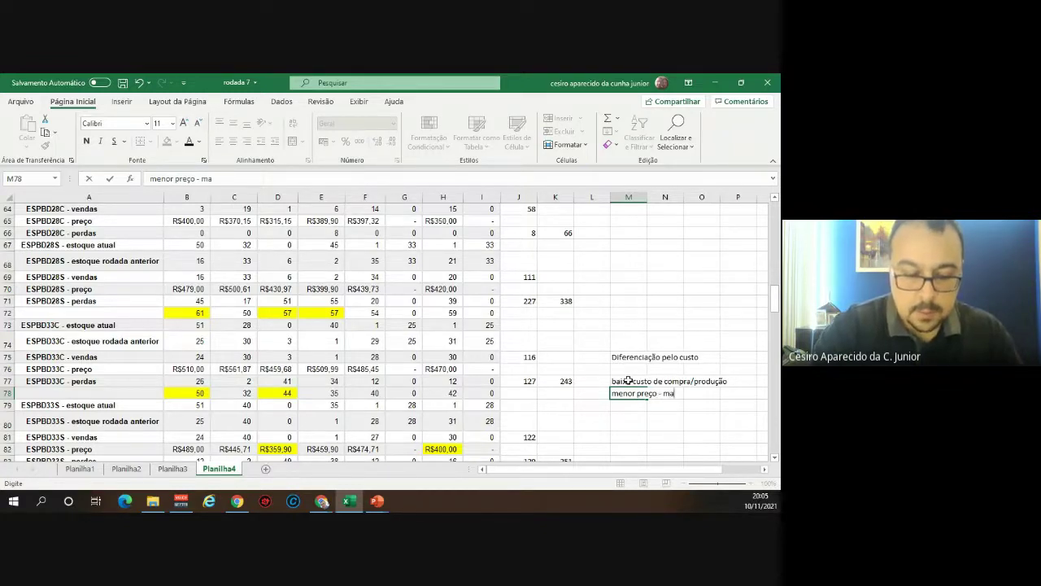
{"action": "type", "text": "rgem de lucro m"}
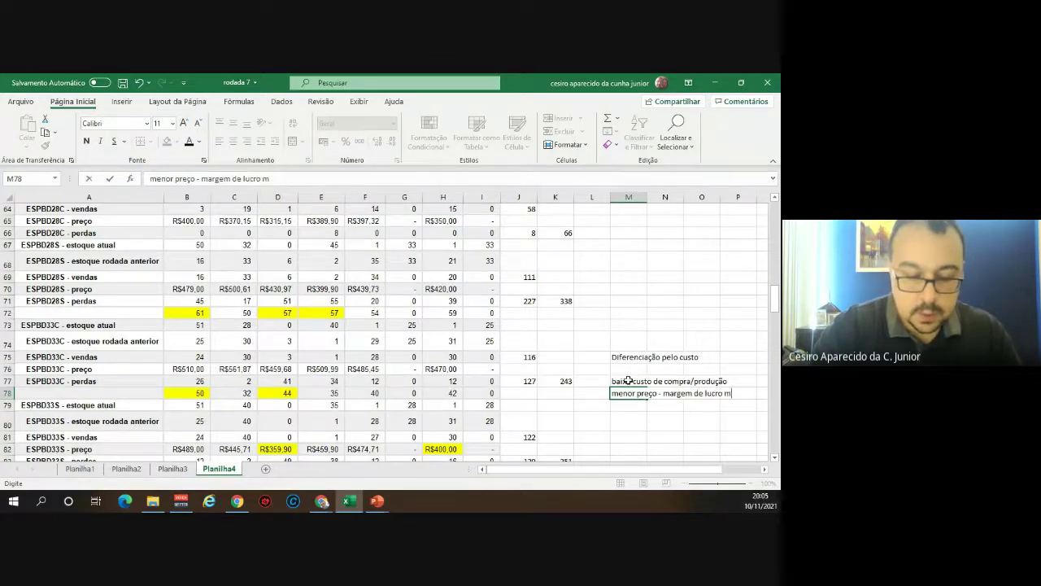
{"action": "type", "text": "enor "}
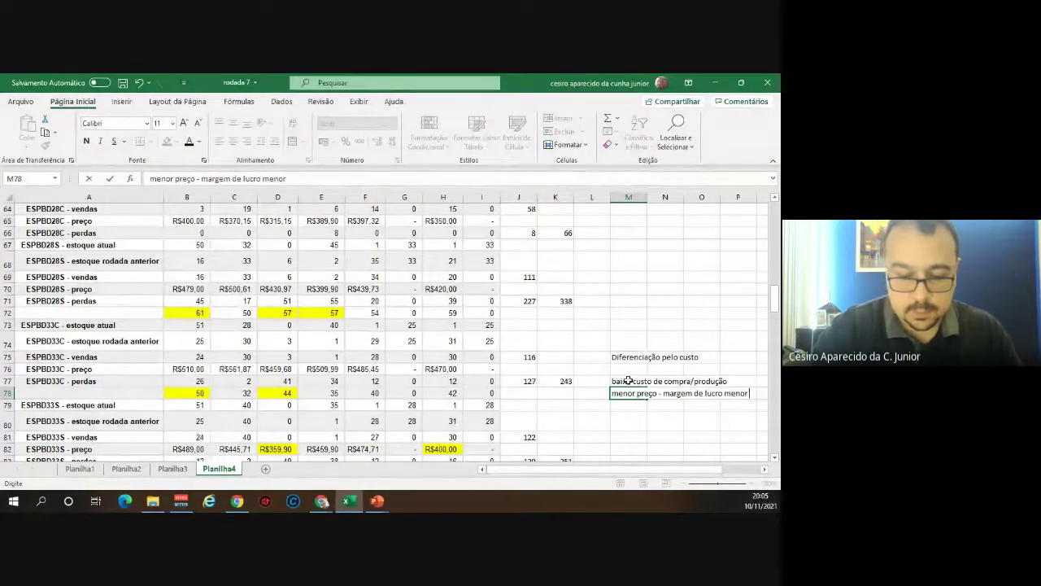
{"action": "type", "text": "por unidade"}
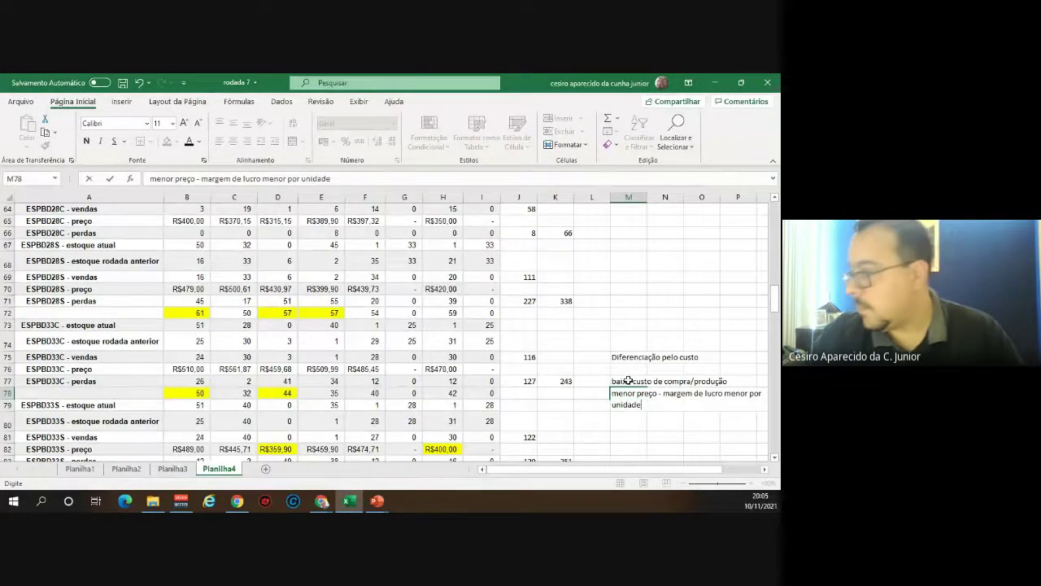
{"action": "key", "text": "Return"}
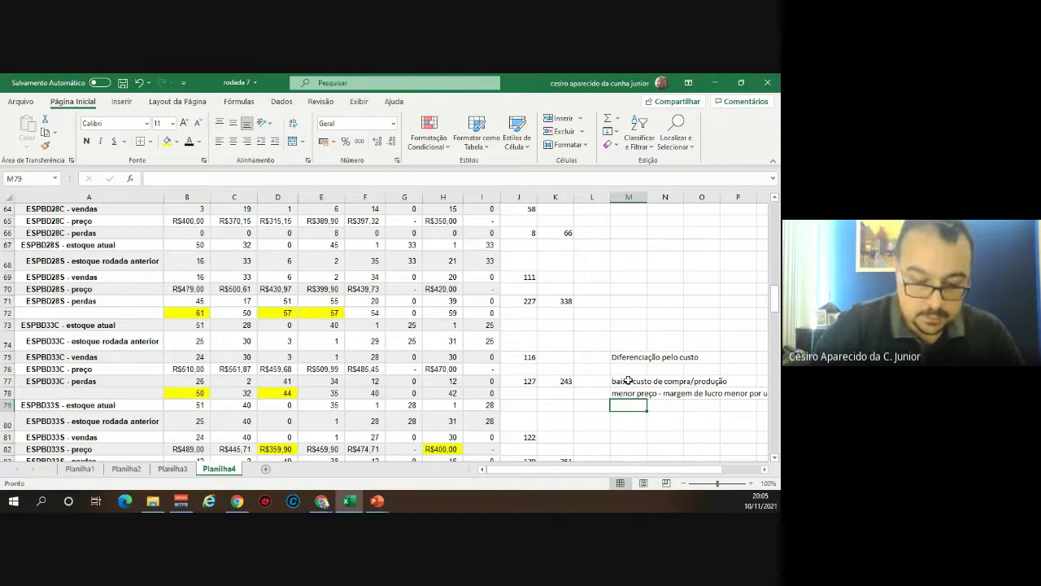
{"action": "type", "text": "alto volumee de vendas"}
{"action": "key", "text": "Return"}
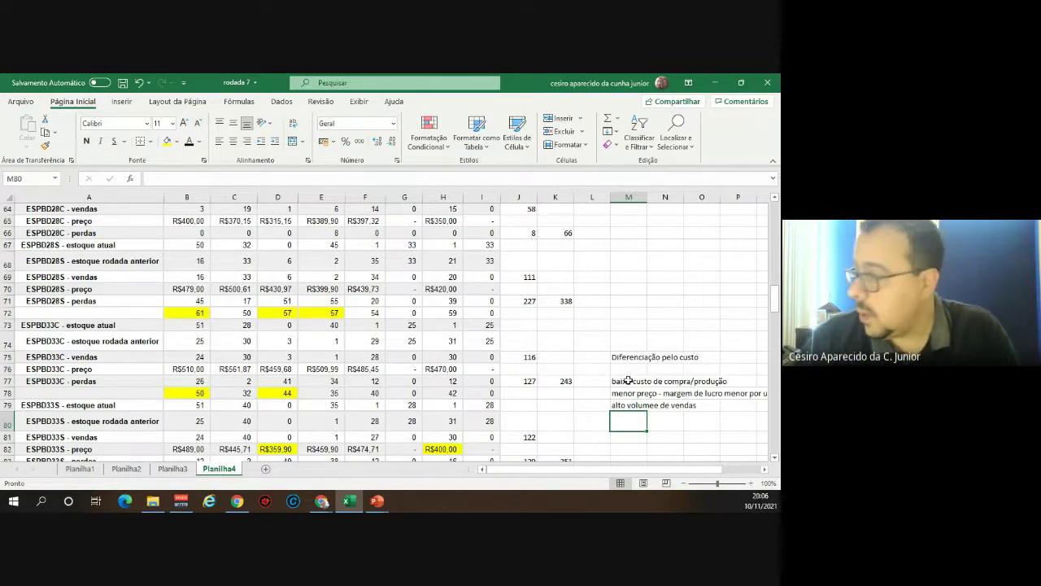
Review the strategy notes in M75 to M79 against the companies' ESPBD33C prices in B76:I76
{"action": "left_click", "coordinate": [637, 354]}
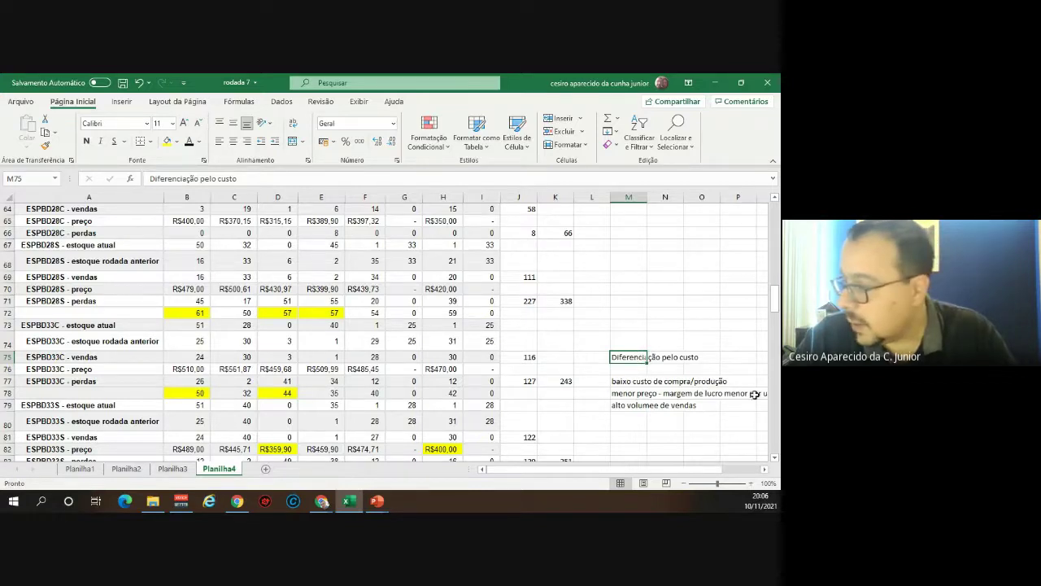
{"action": "left_click", "coordinate": [634, 381]}
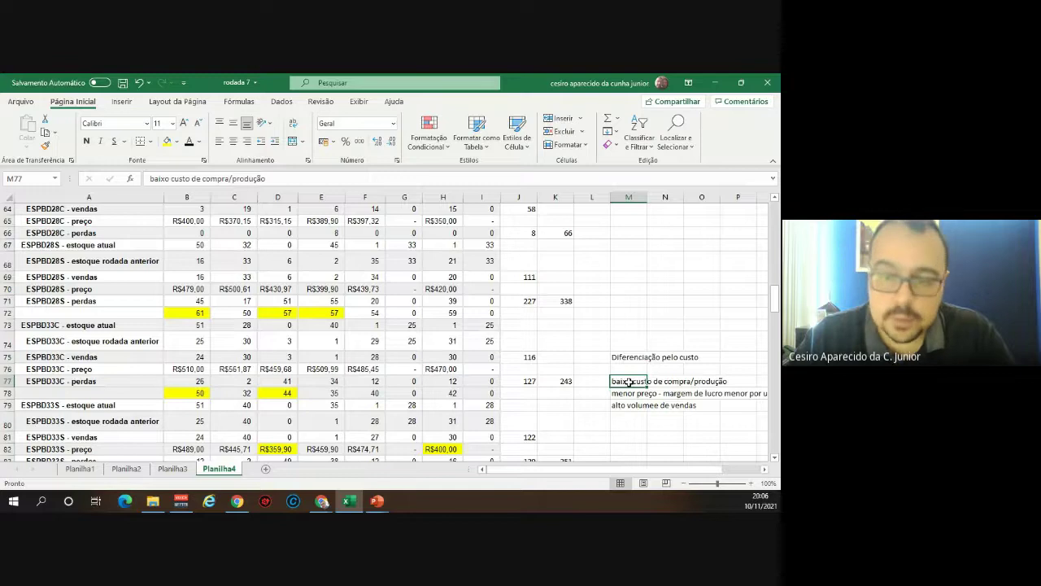
{"action": "left_click", "coordinate": [628, 393]}
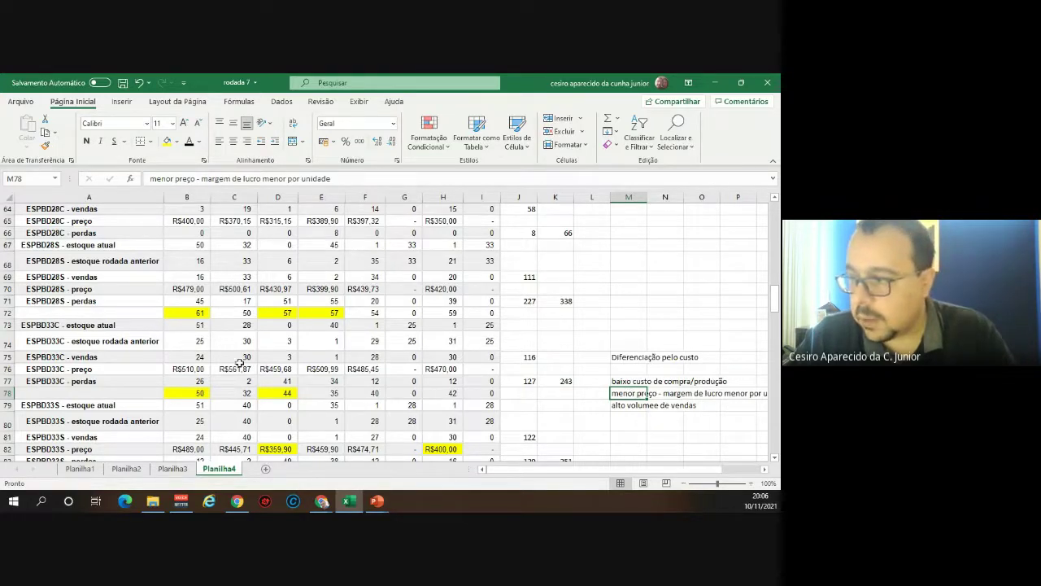
{"action": "left_click", "coordinate": [634, 405]}
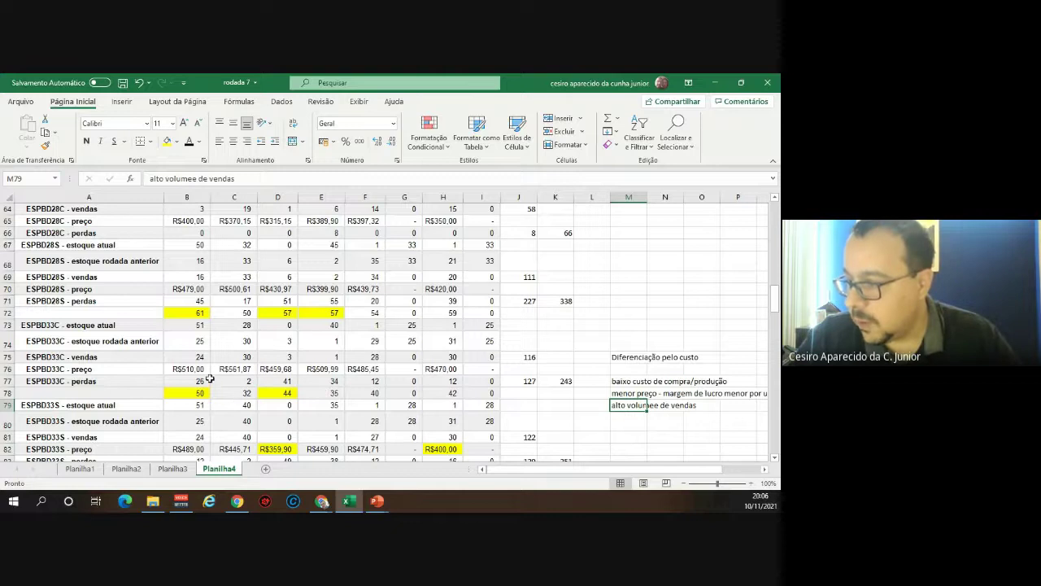
{"action": "left_click_drag", "start_coordinate": [199, 368], "coordinate": [480, 371]}
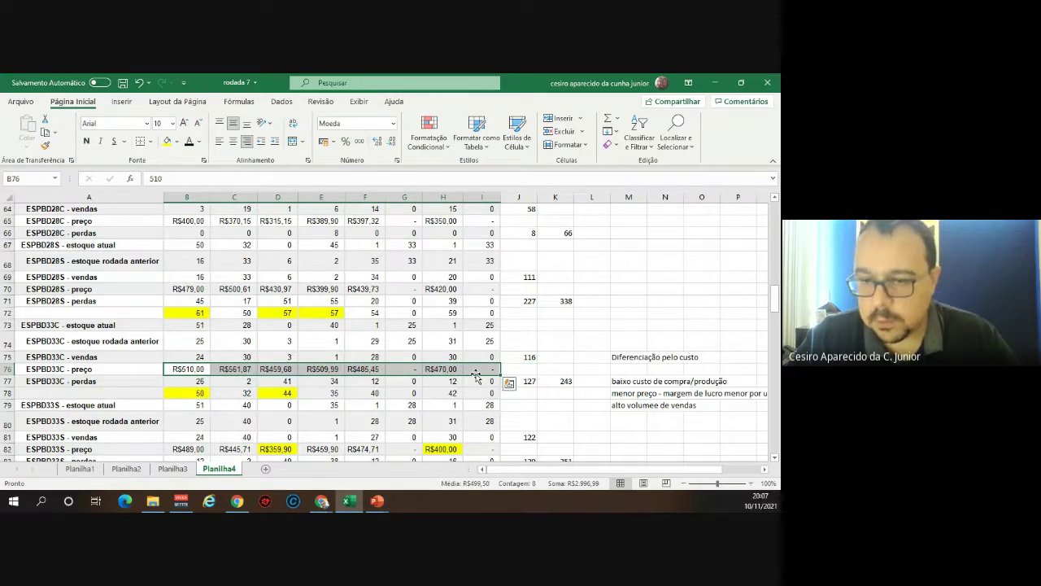
Switch to the PowerPoint slide show, advance one slide and highlight the 81 in the Rodada 9 lost-sales line about stock shortage
{"action": "mouse_move", "coordinate": [379, 505]}
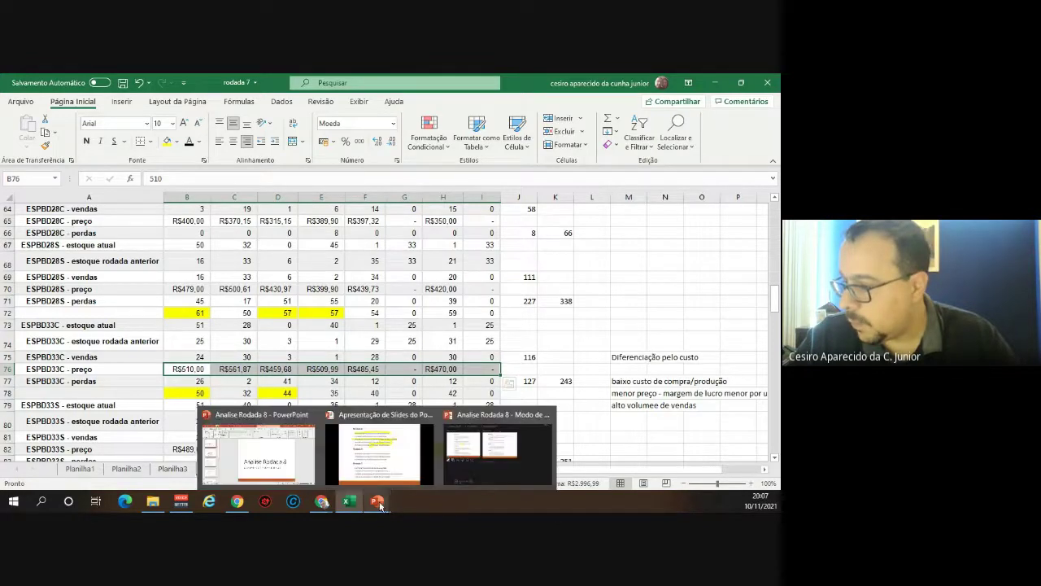
{"action": "left_click", "coordinate": [395, 457]}
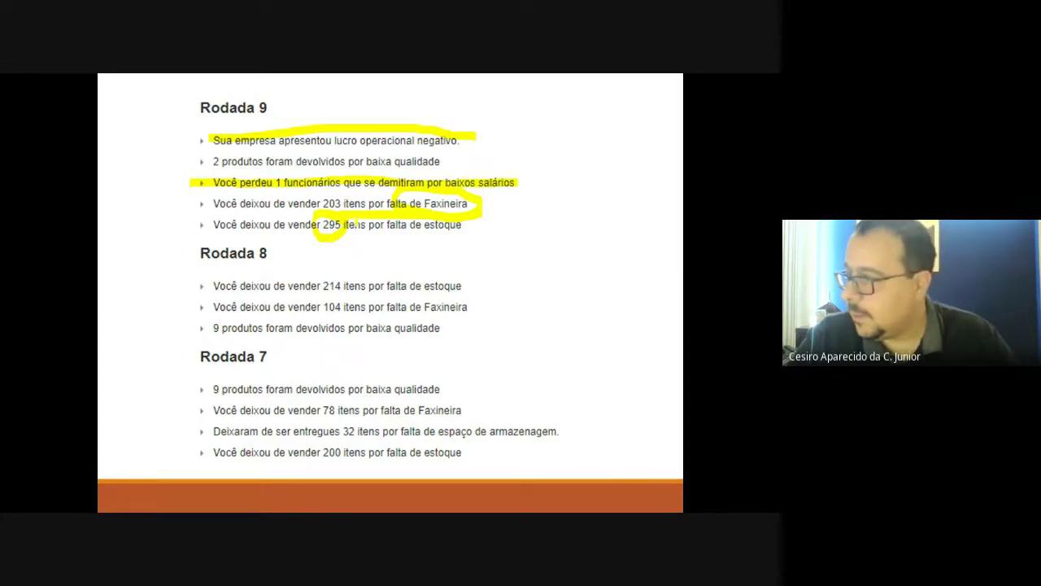
{"action": "key", "text": "Right"}
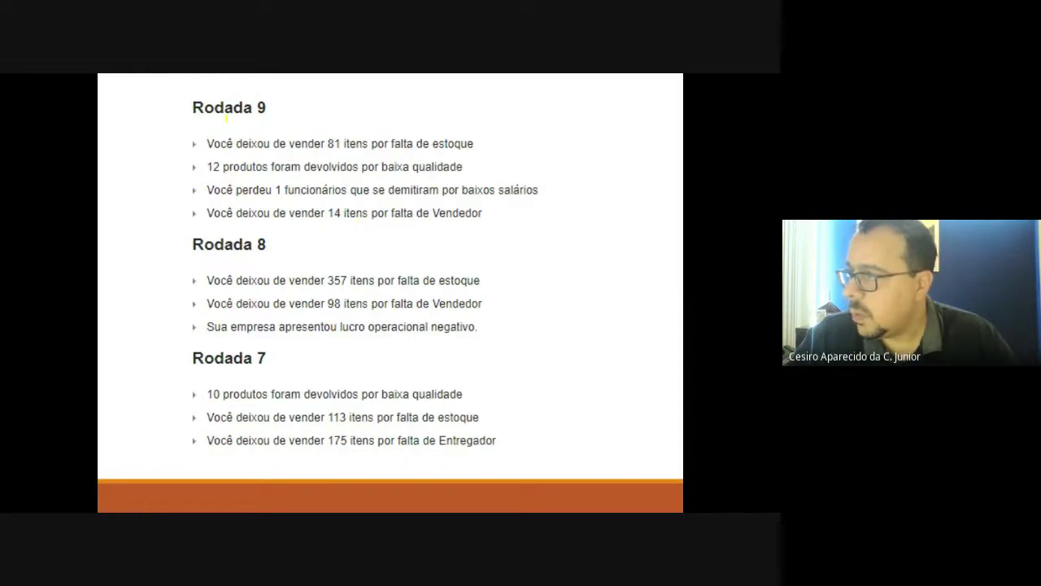
{"action": "left_click_drag", "start_coordinate": [336, 144], "coordinate": [346, 145]}
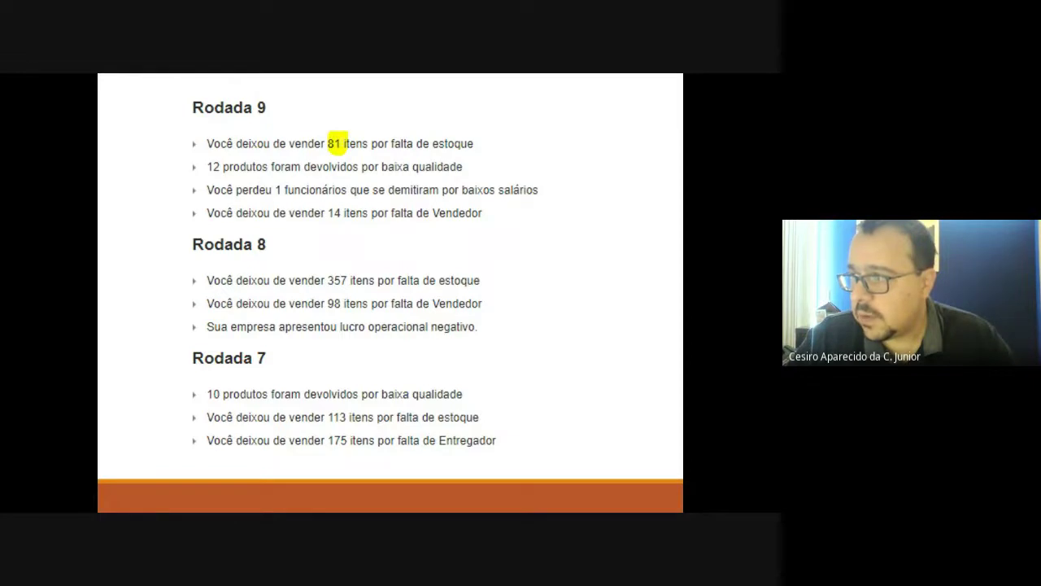
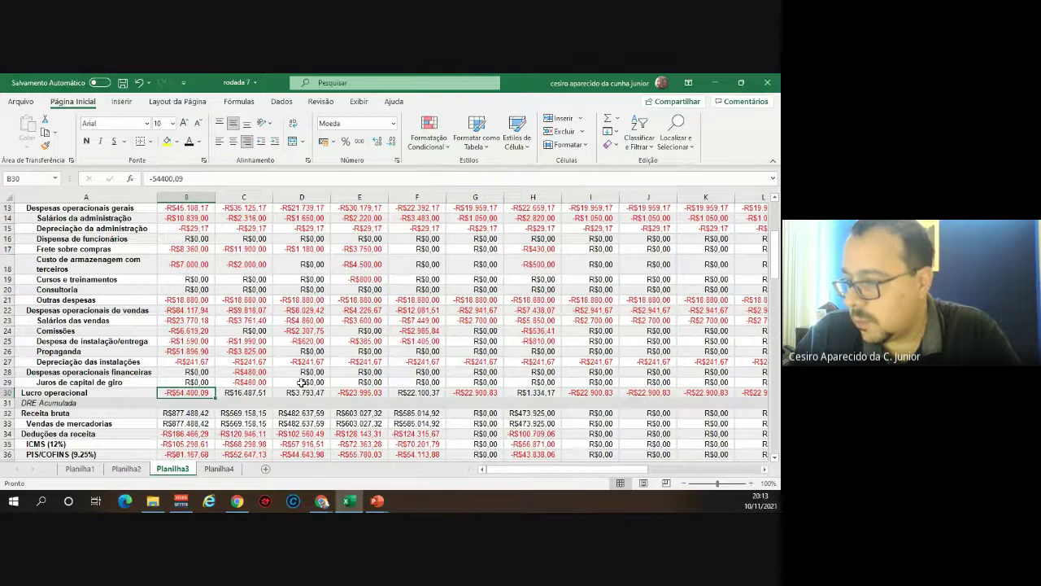
Examine the income statement (DRE) in Planilha3 from gross operating revenue down to operating profit
{"action": "scroll", "coordinate": [301, 382], "scroll_direction": "up", "scroll_amount": 4}
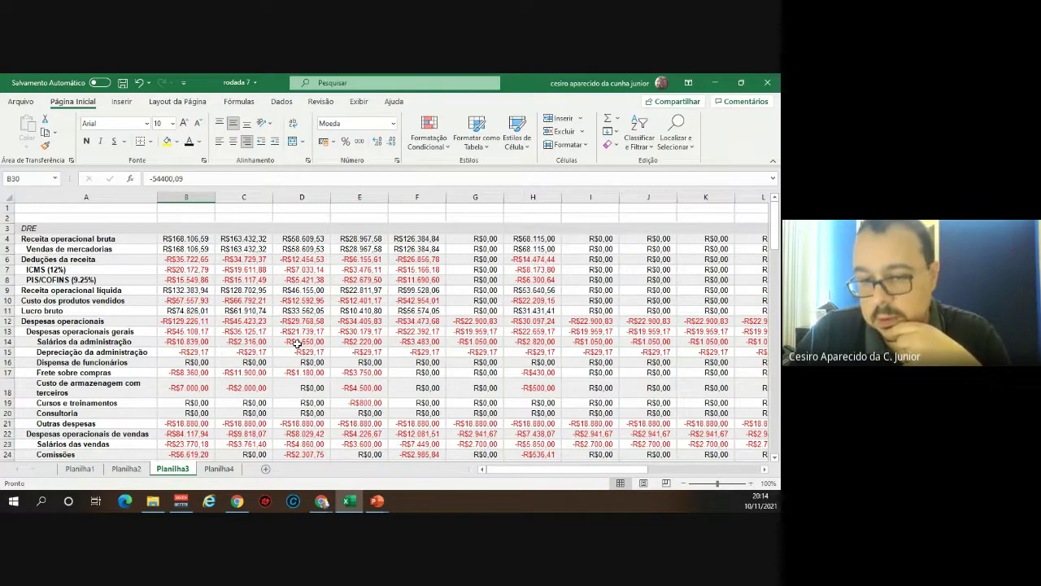
{"action": "scroll", "coordinate": [291, 342], "scroll_direction": "down", "scroll_amount": 1}
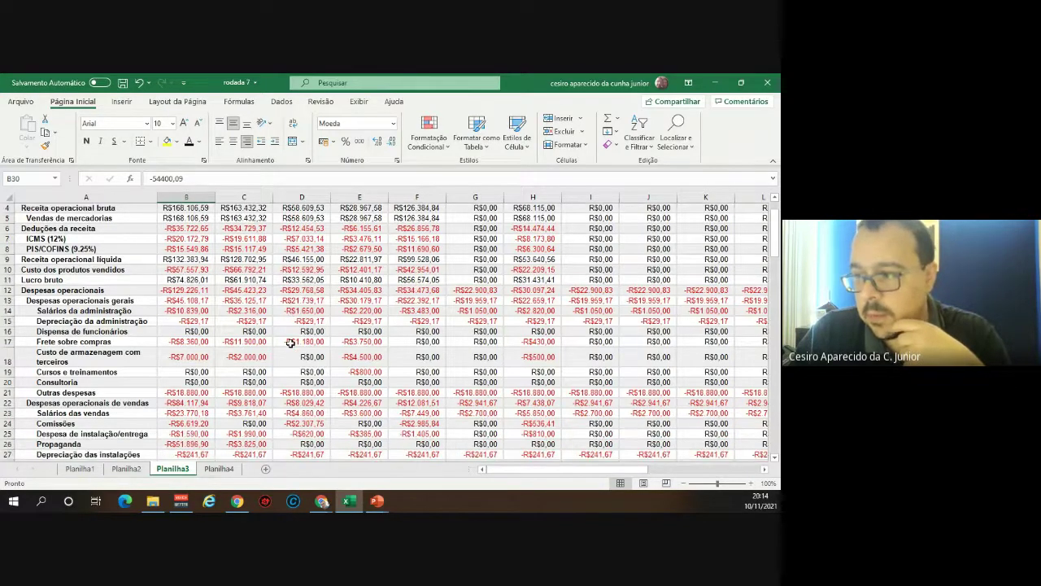
{"action": "scroll", "coordinate": [290, 343], "scroll_direction": "down", "scroll_amount": 2}
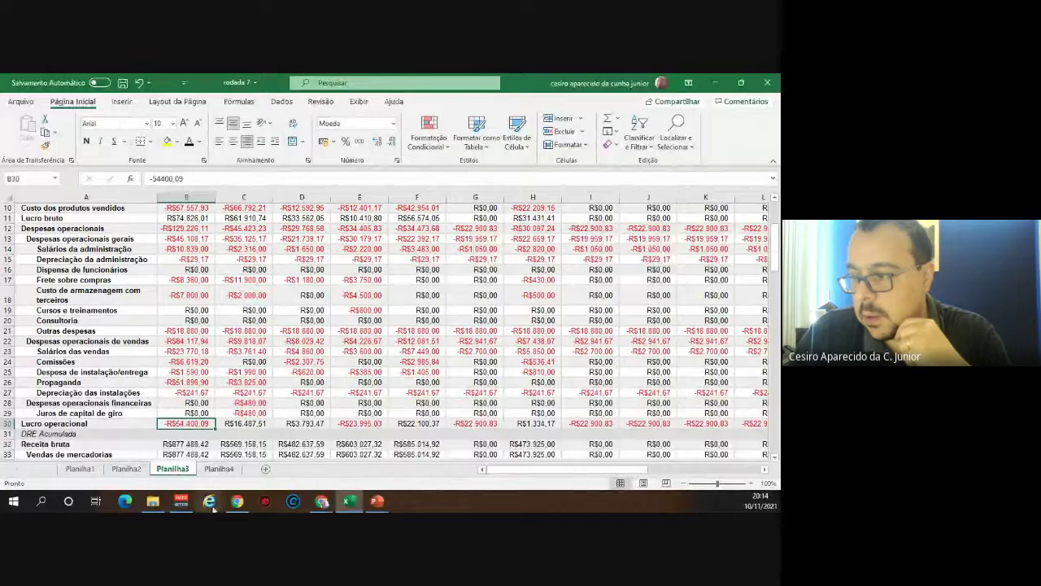
Examine the Pessoal section in Planilha4, comparing the companies' Vendedor, Faxineira and Entregador staffing rows
{"action": "left_click", "coordinate": [232, 472]}
{"action": "scroll", "coordinate": [127, 360], "scroll_direction": "down", "scroll_amount": 10}
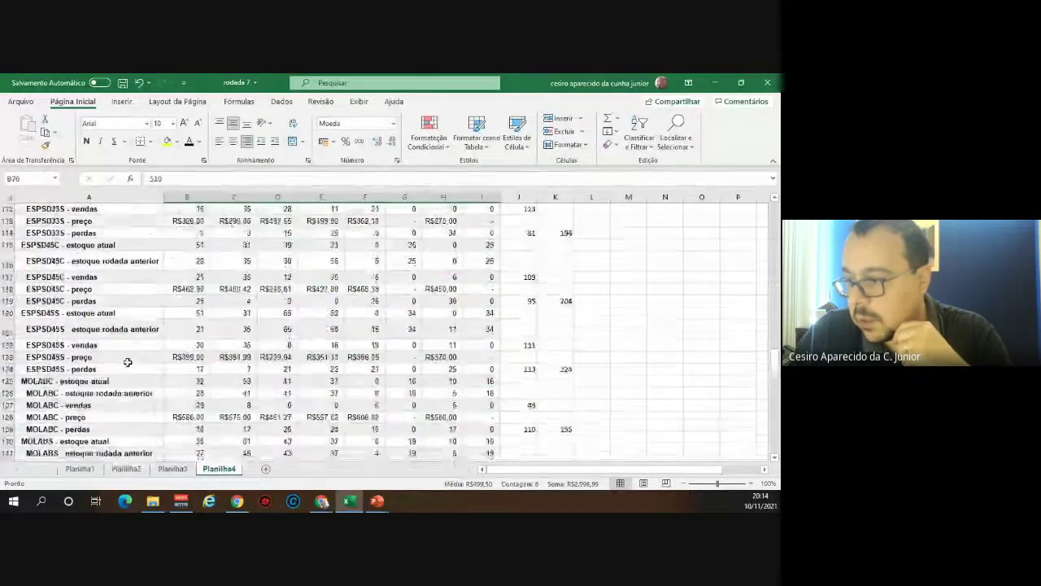
{"action": "scroll", "coordinate": [128, 361], "scroll_direction": "down", "scroll_amount": 2}
{"action": "scroll", "coordinate": [127, 360], "scroll_direction": "up", "scroll_amount": 4}
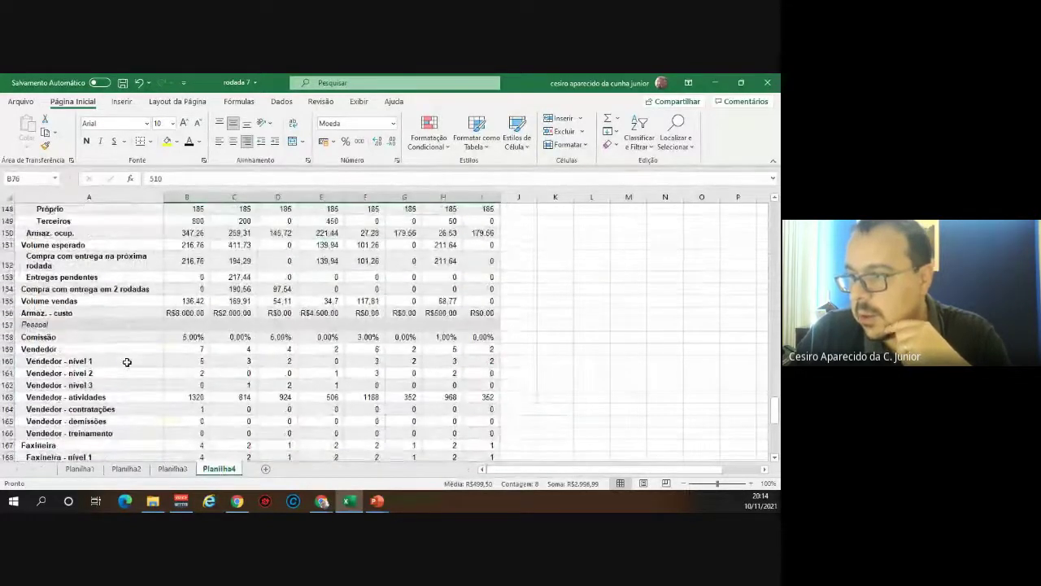
{"action": "scroll", "coordinate": [128, 360], "scroll_direction": "down", "scroll_amount": 4}
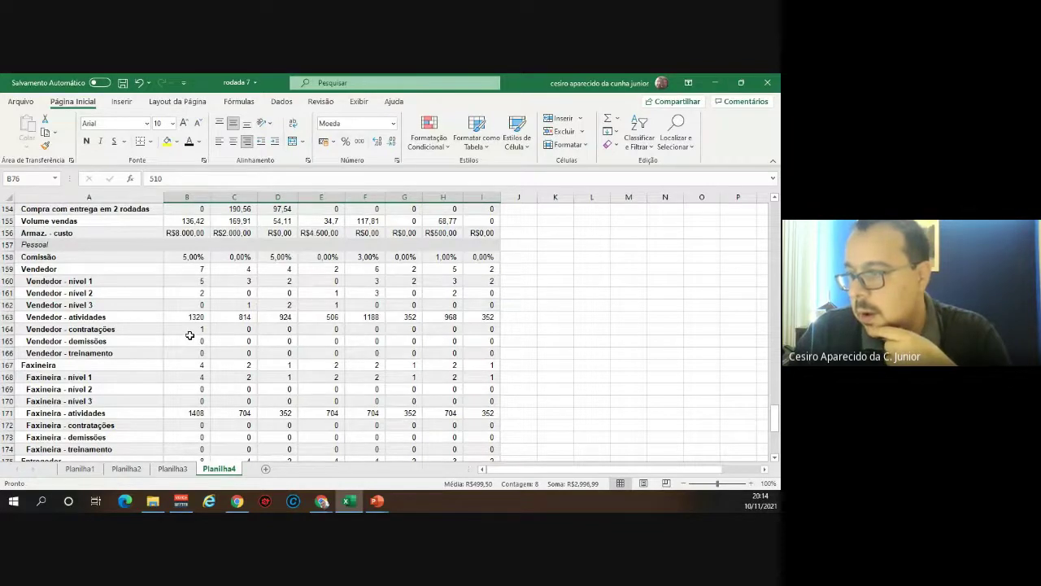
{"action": "scroll", "coordinate": [189, 336], "scroll_direction": "down", "scroll_amount": 4}
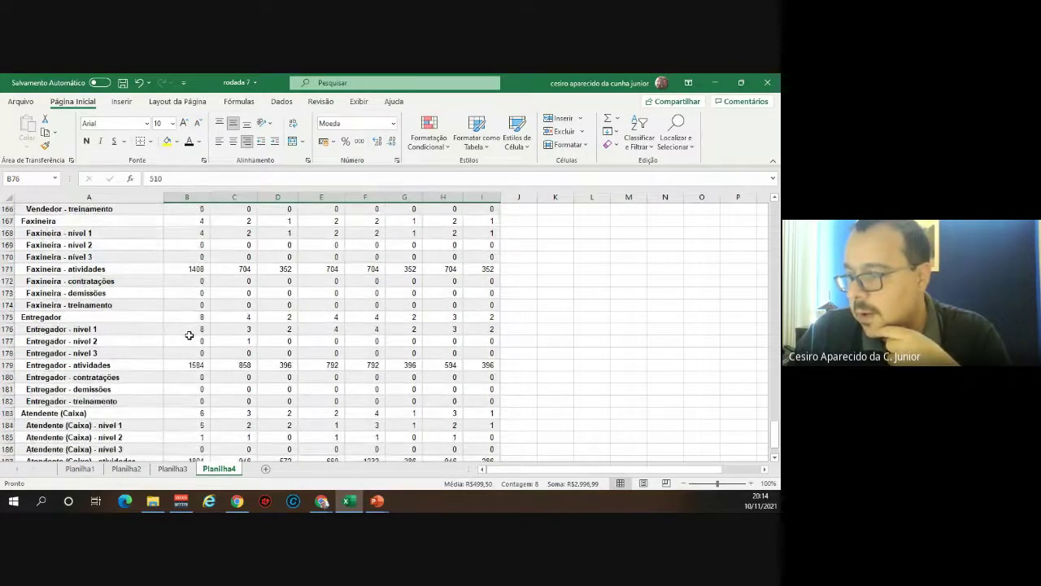
{"action": "scroll", "coordinate": [188, 335], "scroll_direction": "up", "scroll_amount": 3}
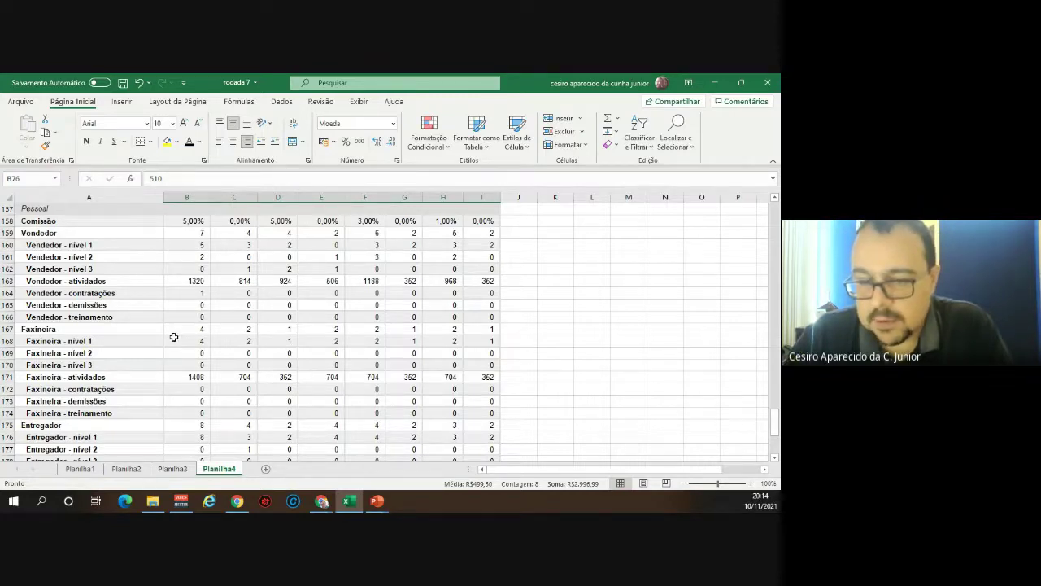
Check the column B activity capacities for Vendedor, Faxineira, Entregador and Atendente (Caixa) in rows 163, 171, 179 and 187
{"action": "left_click", "coordinate": [182, 281]}
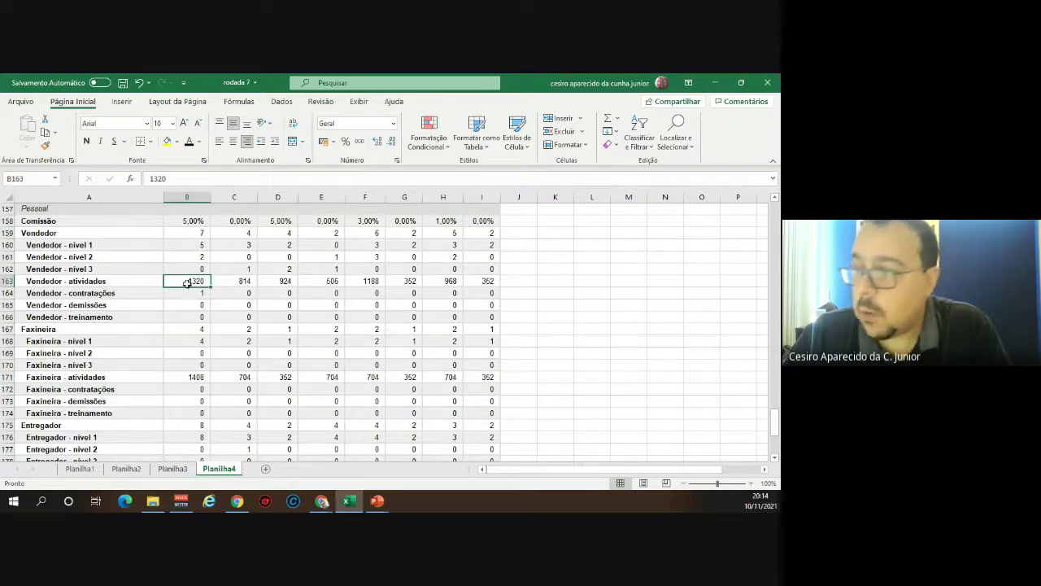
{"action": "left_click", "coordinate": [191, 379]}
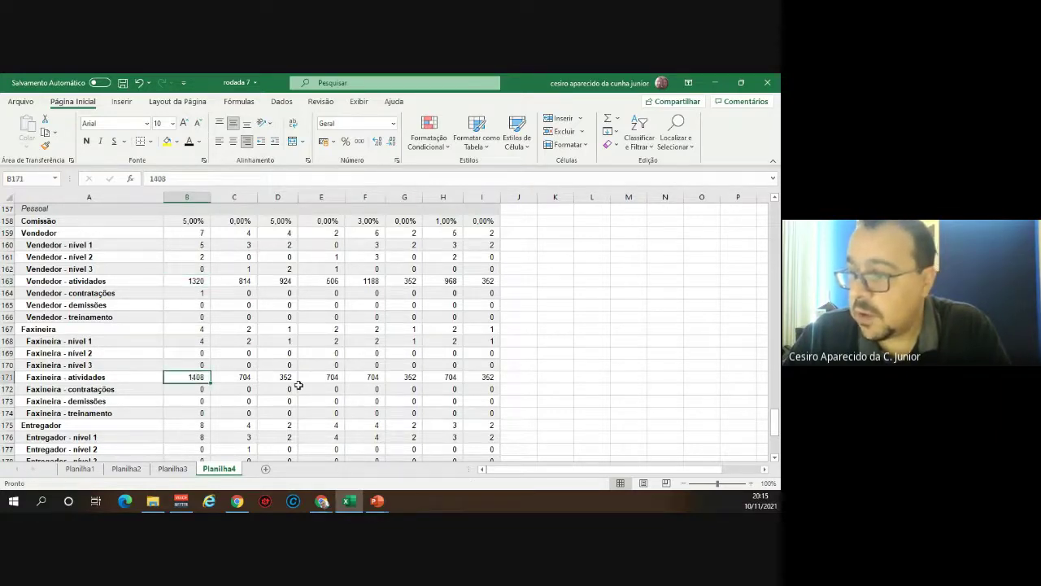
{"action": "scroll", "coordinate": [211, 379], "scroll_direction": "down", "scroll_amount": 3}
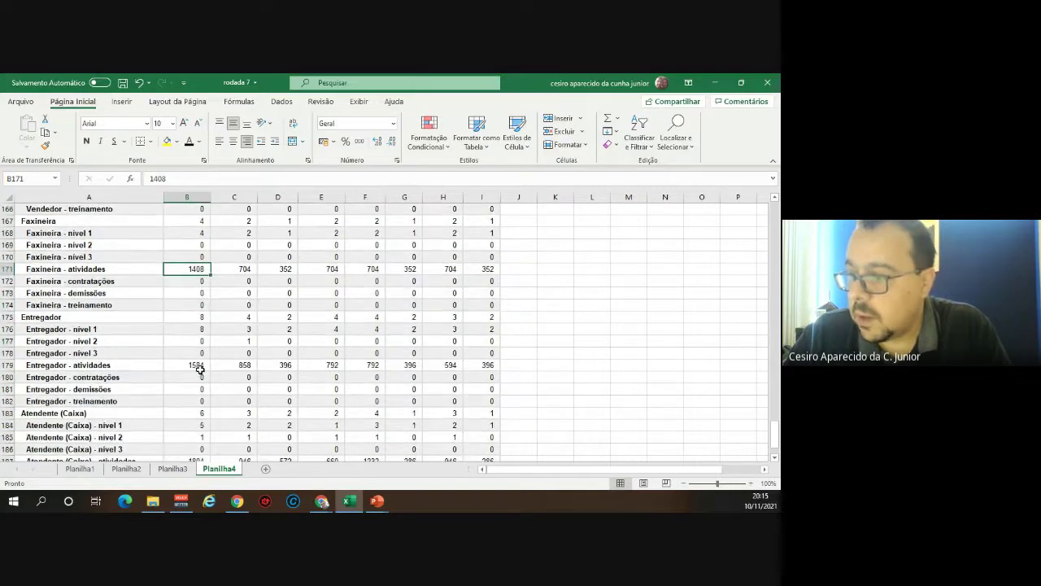
{"action": "left_click", "coordinate": [197, 366]}
{"action": "scroll", "coordinate": [198, 367], "scroll_direction": "down", "scroll_amount": 1}
{"action": "scroll", "coordinate": [198, 367], "scroll_direction": "down", "scroll_amount": 1}
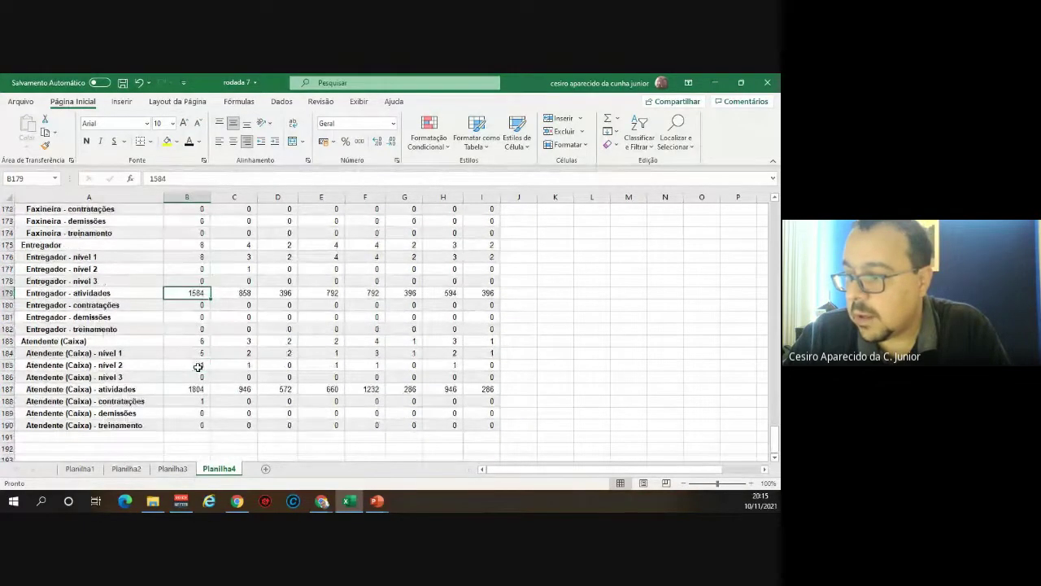
{"action": "left_click", "coordinate": [200, 388]}
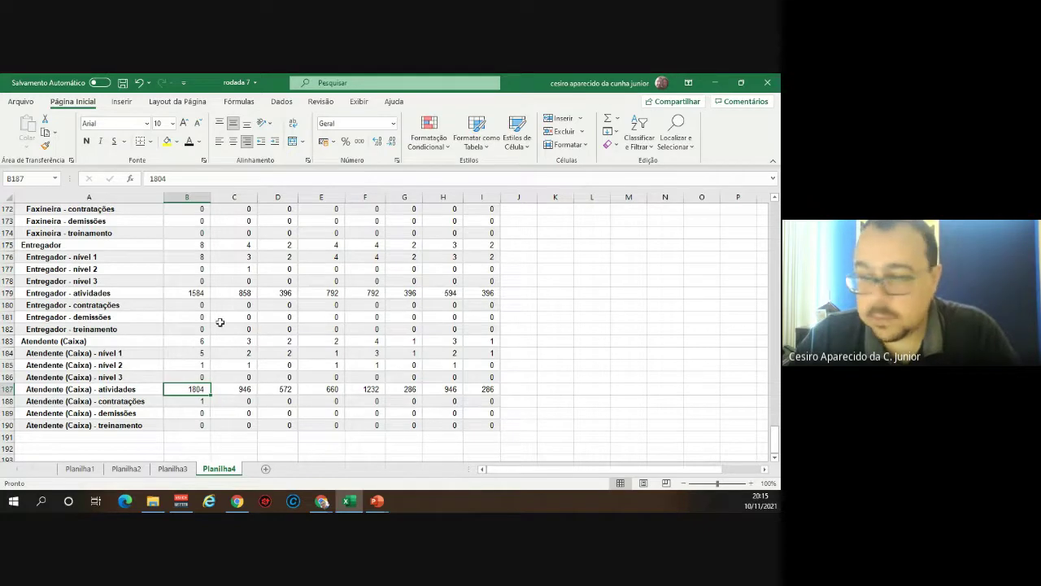
{"action": "scroll", "coordinate": [271, 290], "scroll_direction": "up", "scroll_amount": 4}
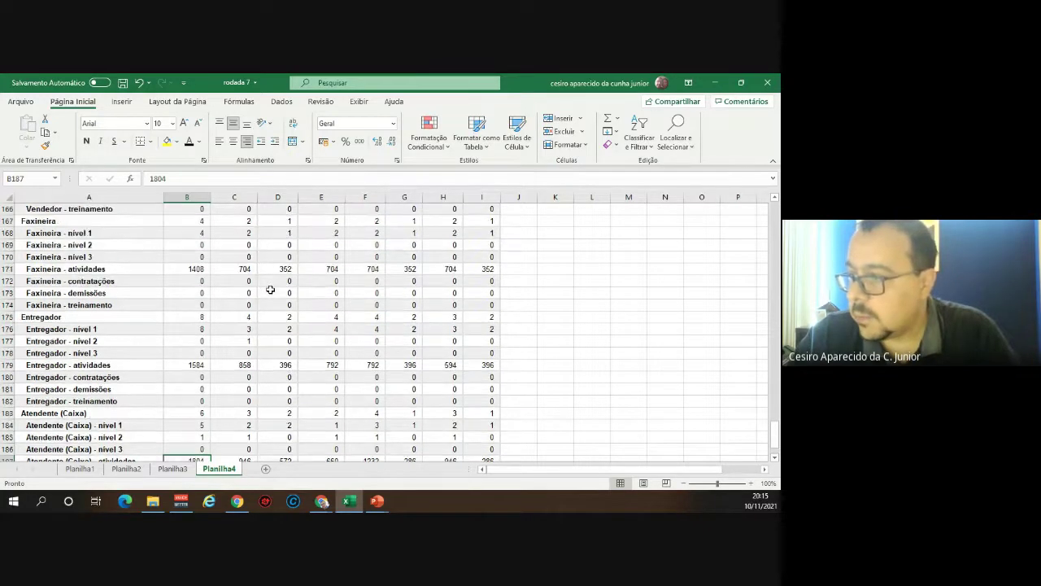
Check the second company's Vendedor activity capacity in C163 and look over the MOLABC to MOLAPS stock, sales and loss rows
{"action": "scroll", "coordinate": [249, 258], "scroll_direction": "up", "scroll_amount": 2}
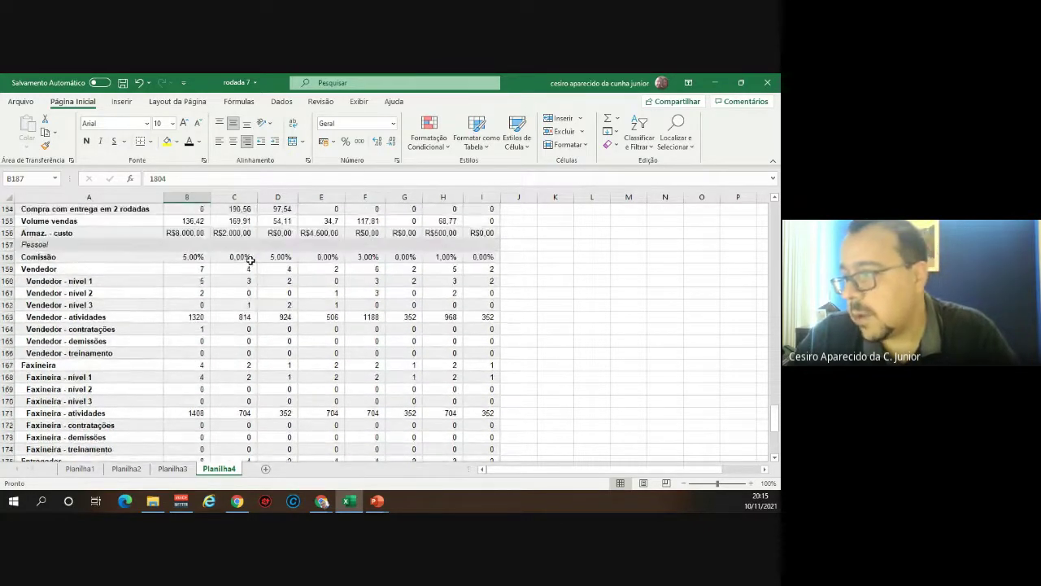
{"action": "scroll", "coordinate": [244, 281], "scroll_direction": "down", "scroll_amount": 1}
{"action": "left_click", "coordinate": [244, 282]}
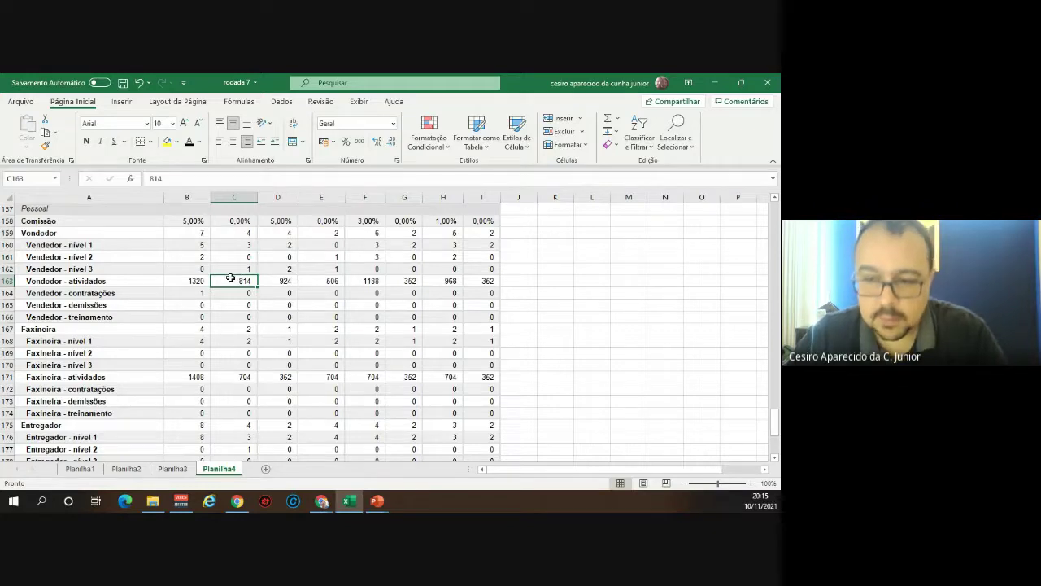
{"action": "scroll", "coordinate": [230, 278], "scroll_direction": "down", "scroll_amount": 5}
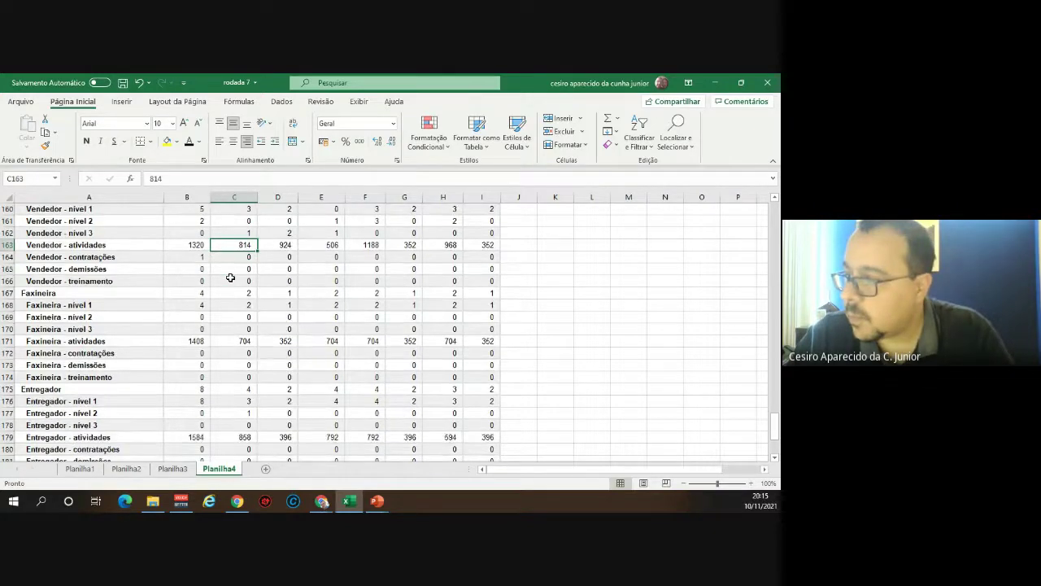
{"action": "scroll", "coordinate": [230, 278], "scroll_direction": "up", "scroll_amount": 4}
{"action": "scroll", "coordinate": [231, 278], "scroll_direction": "up", "scroll_amount": 12}
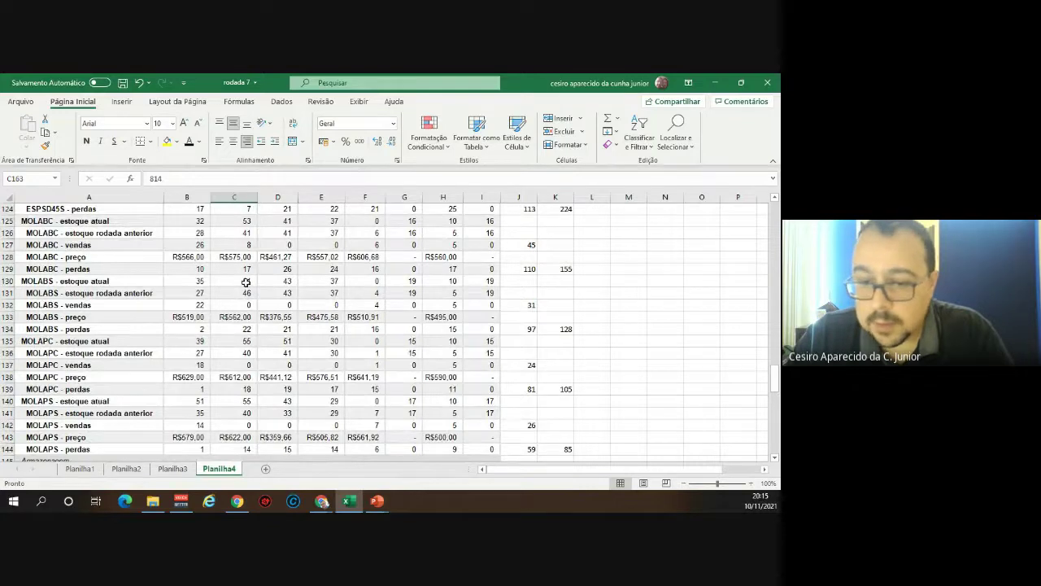
{"action": "scroll", "coordinate": [245, 299], "scroll_direction": "down", "scroll_amount": 4}
{"action": "scroll", "coordinate": [245, 300], "scroll_direction": "down", "scroll_amount": 6}
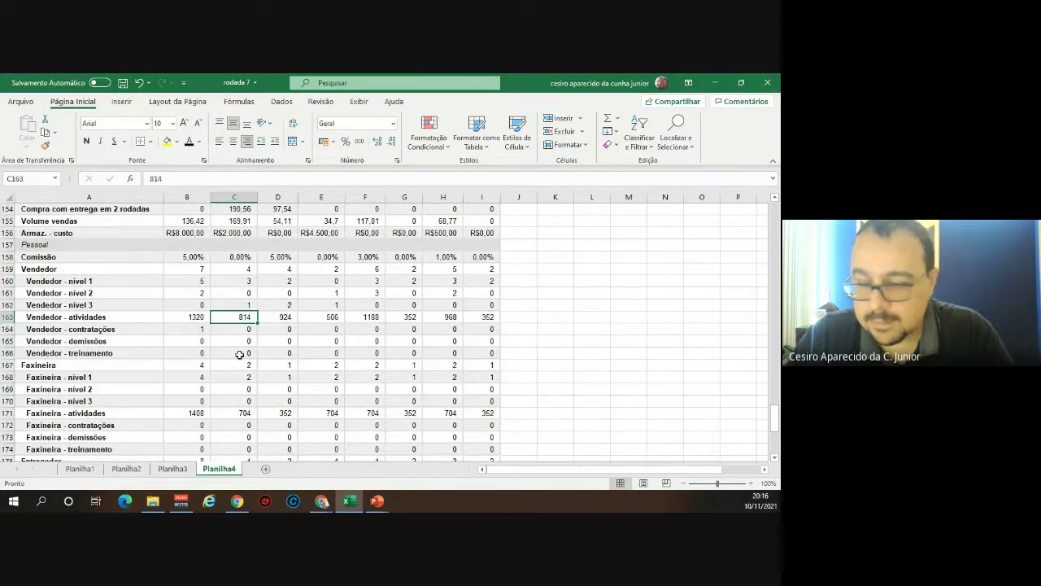
Review the column C activity capacities for Atendente (Caixa), Entregador, Faxineira and Vendedor in rows 187, 179, 171 and 163
{"action": "scroll", "coordinate": [244, 314], "scroll_direction": "down", "scroll_amount": 5}
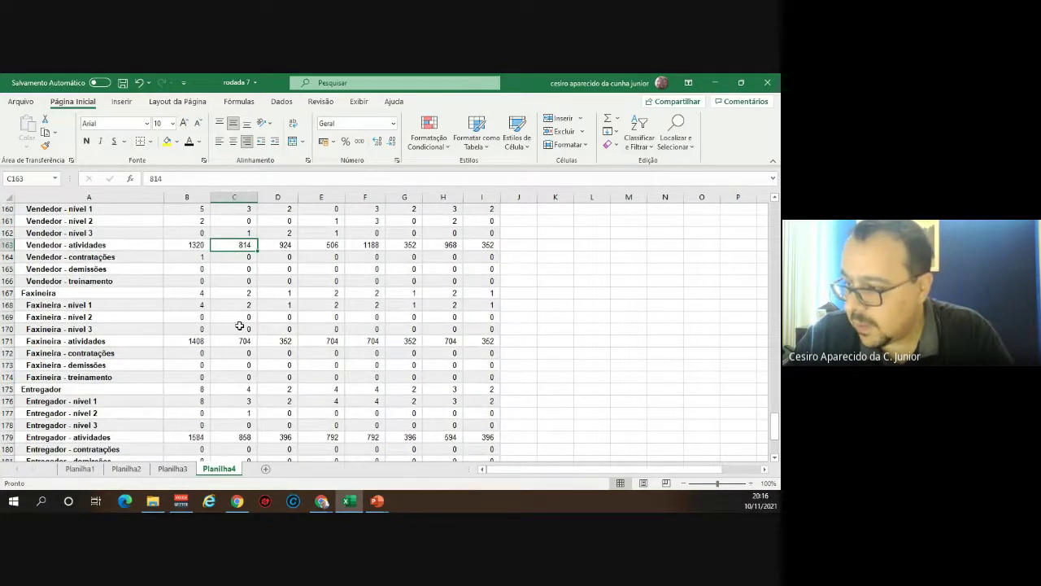
{"action": "scroll", "coordinate": [241, 358], "scroll_direction": "down", "scroll_amount": 1}
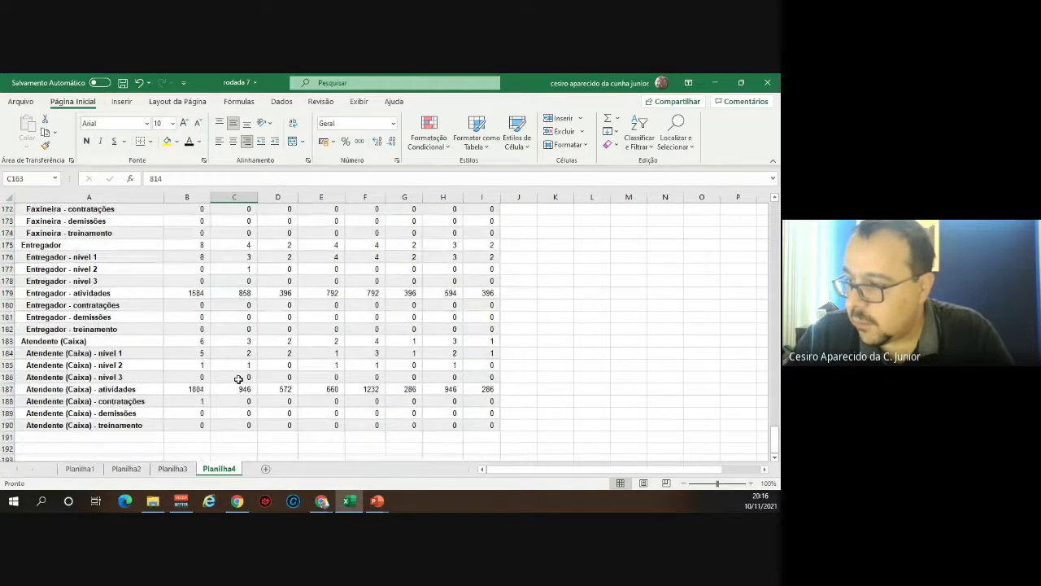
{"action": "left_click", "coordinate": [240, 390]}
{"action": "left_click", "coordinate": [246, 297]}
{"action": "scroll", "coordinate": [246, 298], "scroll_direction": "up", "scroll_amount": 2}
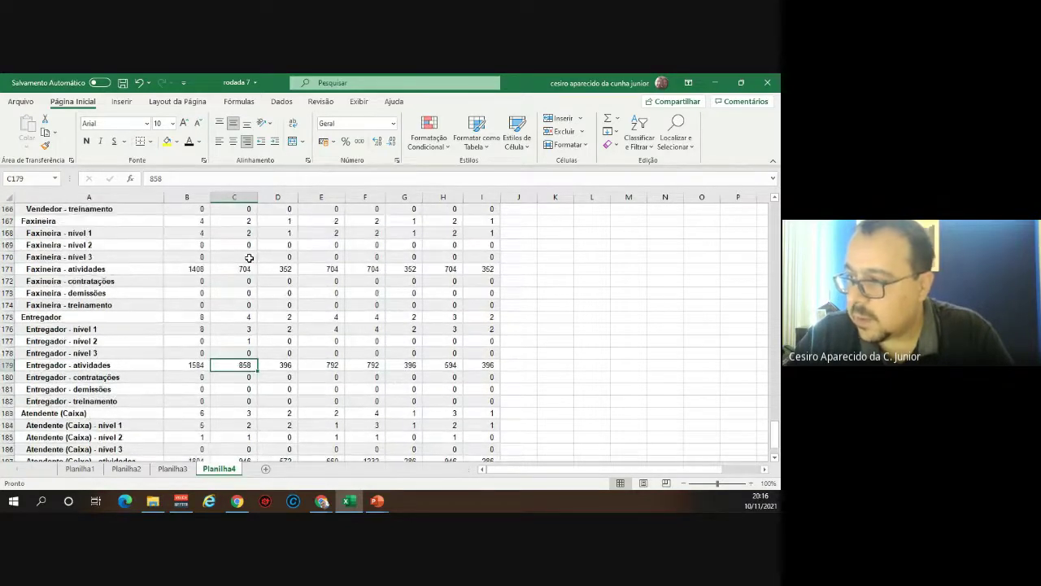
{"action": "left_click", "coordinate": [246, 267]}
{"action": "scroll", "coordinate": [247, 248], "scroll_direction": "up", "scroll_amount": 2}
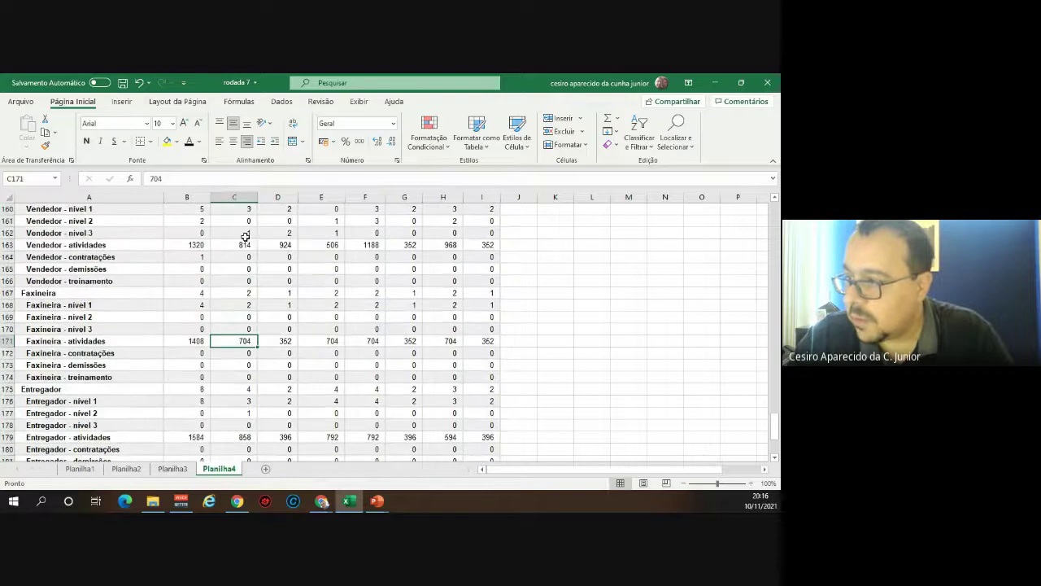
{"action": "left_click", "coordinate": [245, 244]}
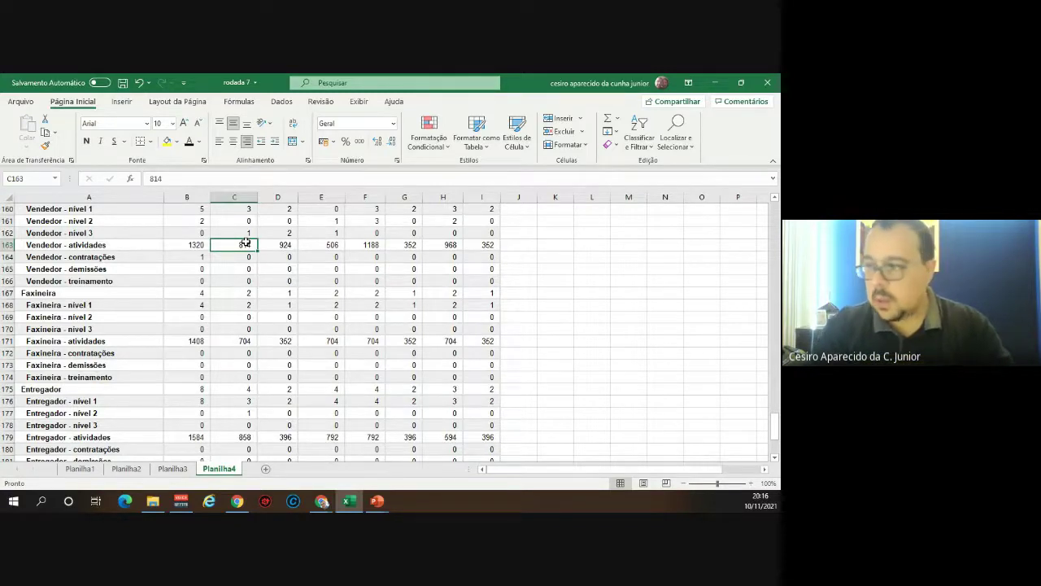
Compare the third company's Vendedor and Faxineira activity capacities in cells D163 and D171
{"action": "scroll", "coordinate": [271, 245], "scroll_direction": "up", "scroll_amount": 1}
{"action": "scroll", "coordinate": [271, 245], "scroll_direction": "up", "scroll_amount": 1}
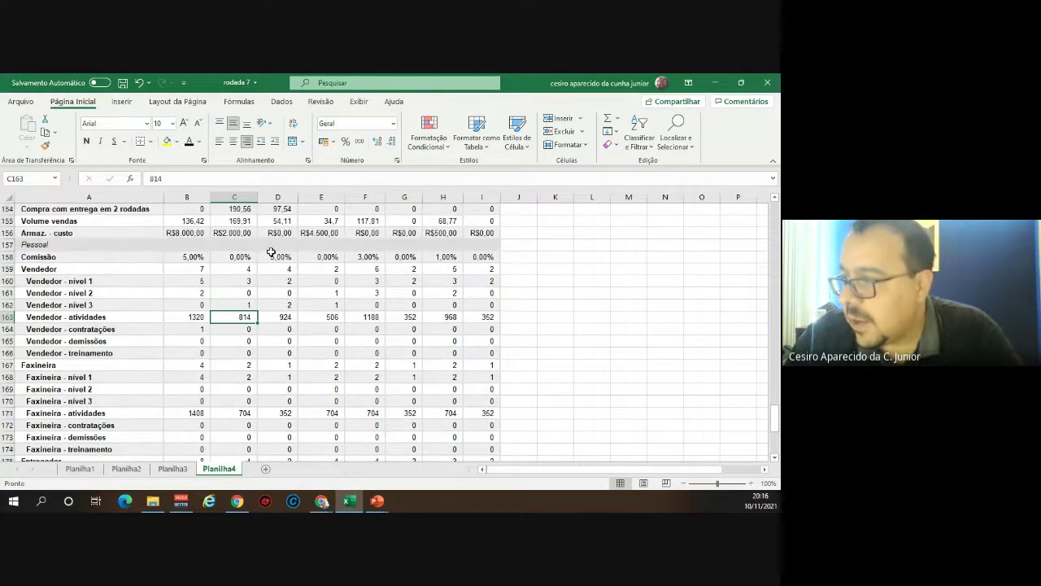
{"action": "left_click", "coordinate": [285, 315]}
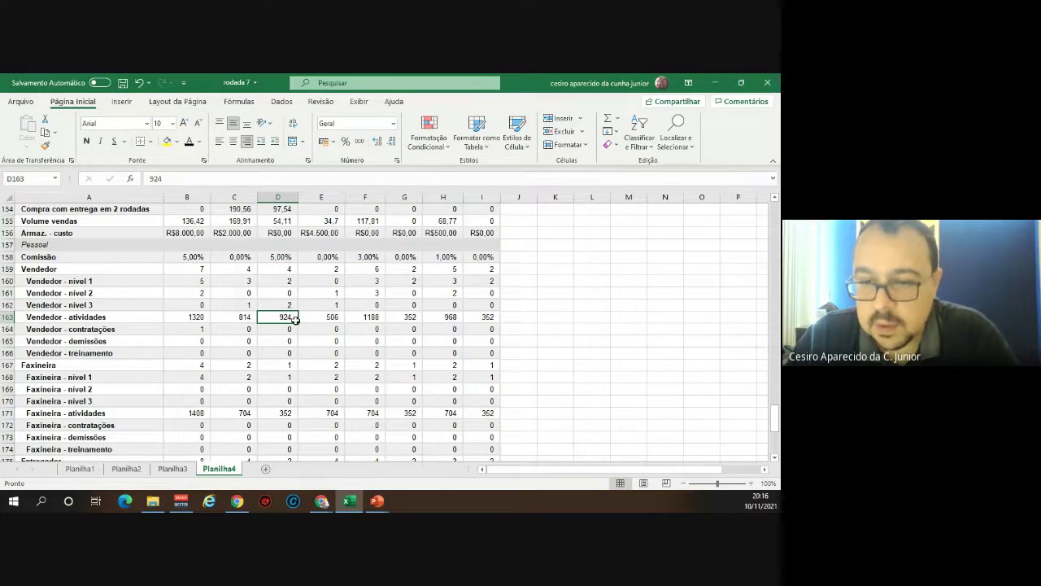
{"action": "scroll", "coordinate": [294, 318], "scroll_direction": "down", "scroll_amount": 4}
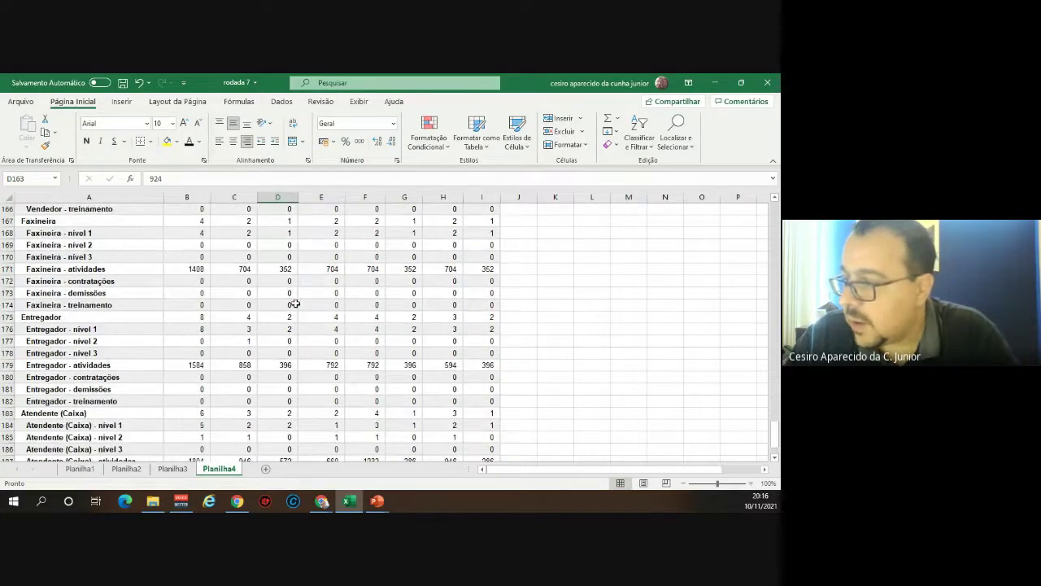
{"action": "left_click", "coordinate": [291, 269]}
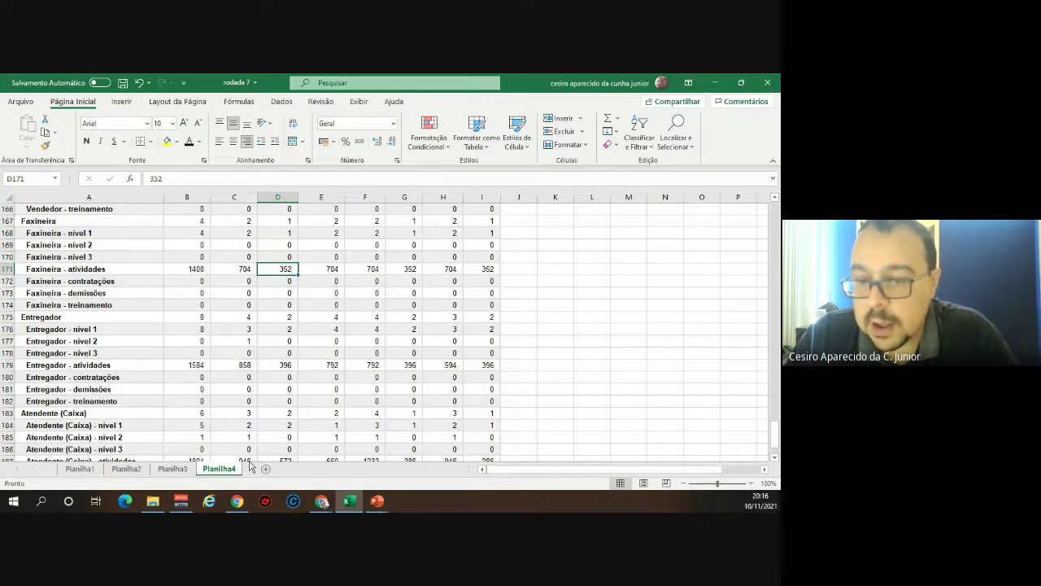
{"action": "scroll", "coordinate": [250, 460], "scroll_direction": "up", "scroll_amount": 2}
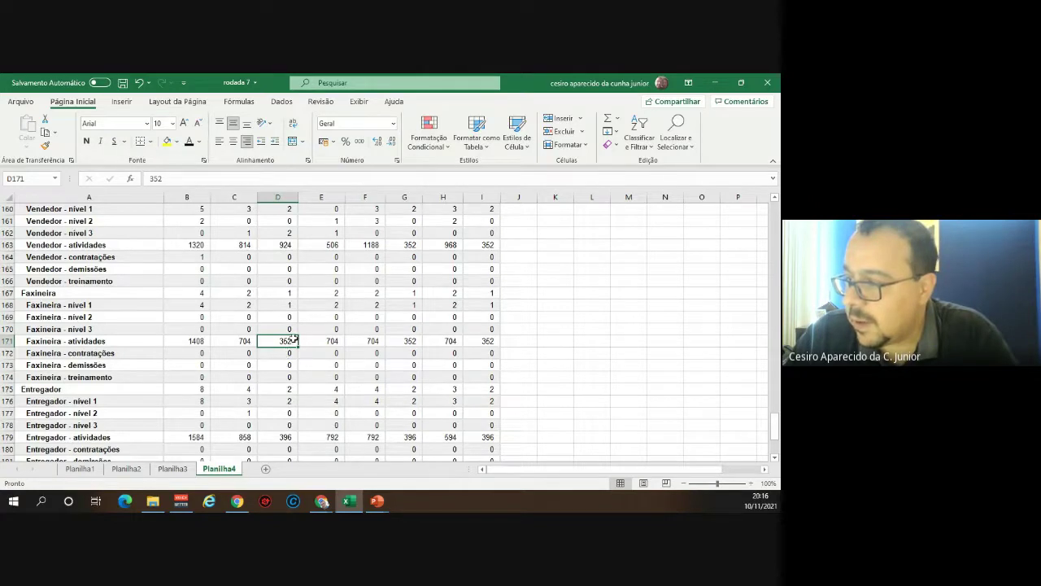
{"action": "left_click", "coordinate": [289, 242]}
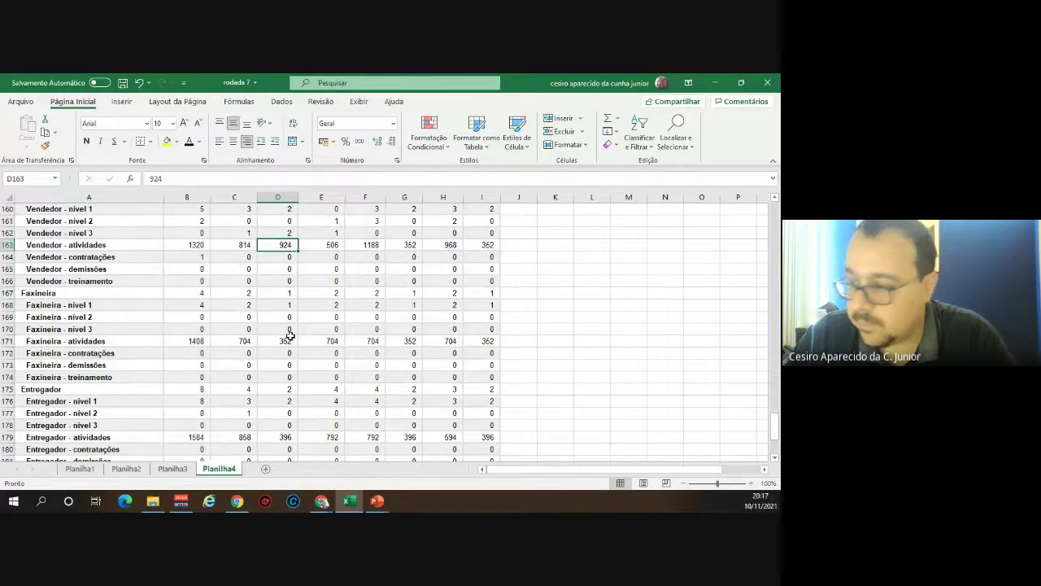
Check the third company's Entregador and Atendente (Caixa) activity capacities in cells D179 and D187
{"action": "scroll", "coordinate": [290, 336], "scroll_direction": "down", "scroll_amount": 1}
{"action": "scroll", "coordinate": [290, 336], "scroll_direction": "down", "scroll_amount": 2}
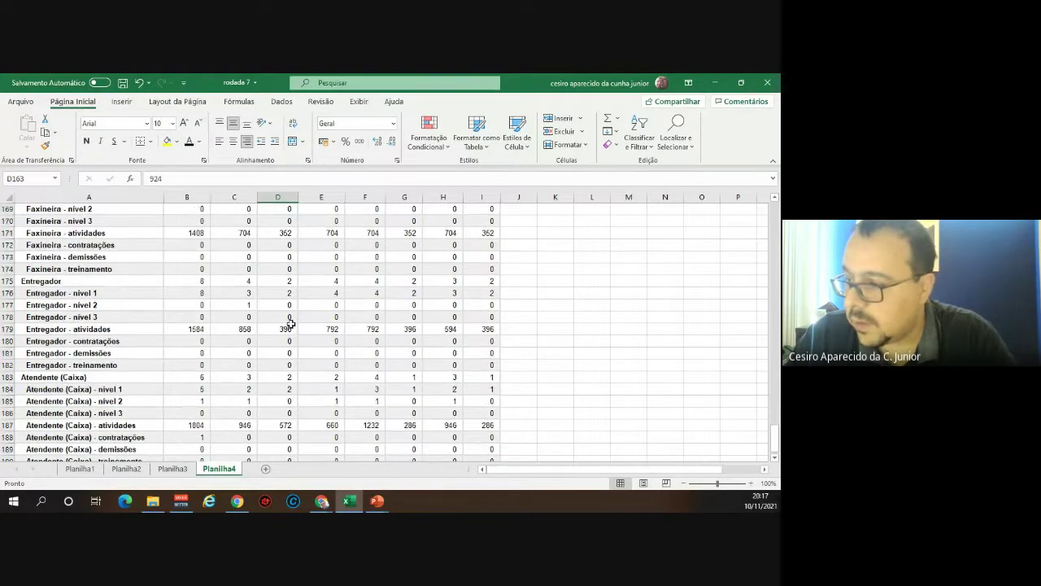
{"action": "left_click", "coordinate": [287, 329]}
{"action": "left_click", "coordinate": [286, 420]}
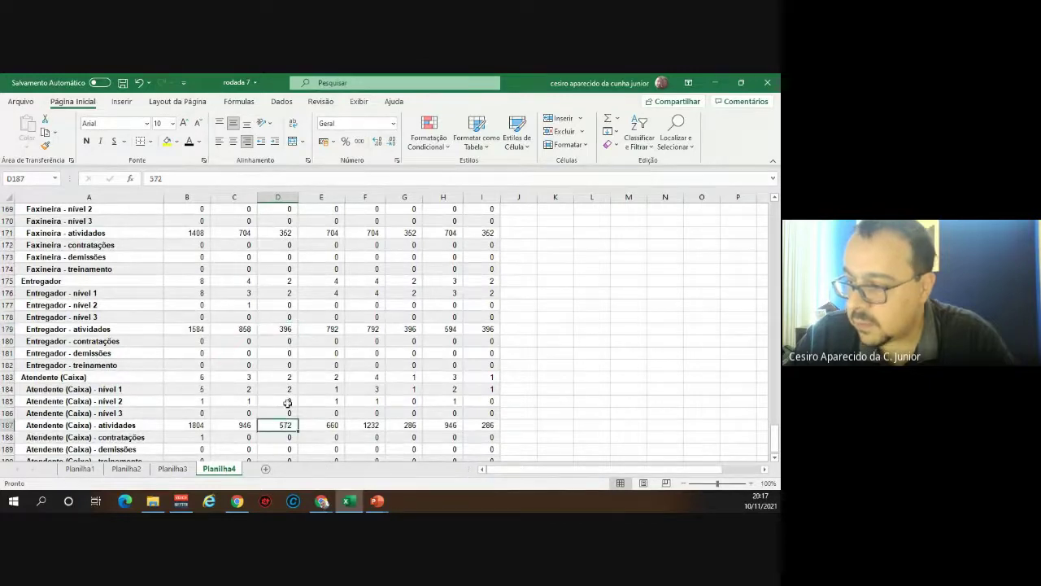
{"action": "scroll", "coordinate": [290, 388], "scroll_direction": "down", "scroll_amount": 1}
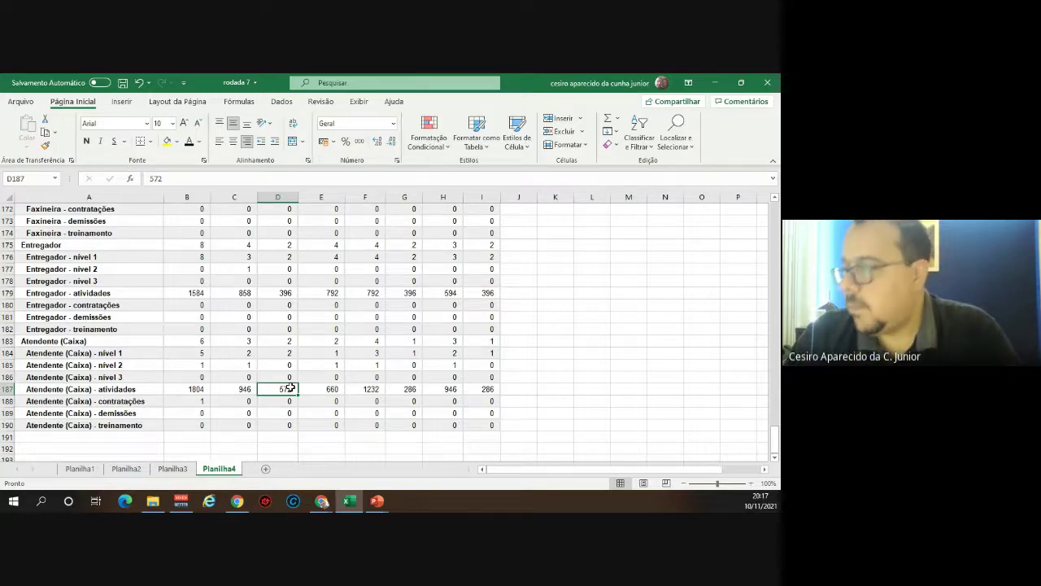
Examine the column E activity capacities, from Vendedor in E163 down through Faxineira, Entregador and Atendente (Caixa)
{"action": "scroll", "coordinate": [352, 350], "scroll_direction": "up", "scroll_amount": 2}
{"action": "scroll", "coordinate": [352, 350], "scroll_direction": "up", "scroll_amount": 4}
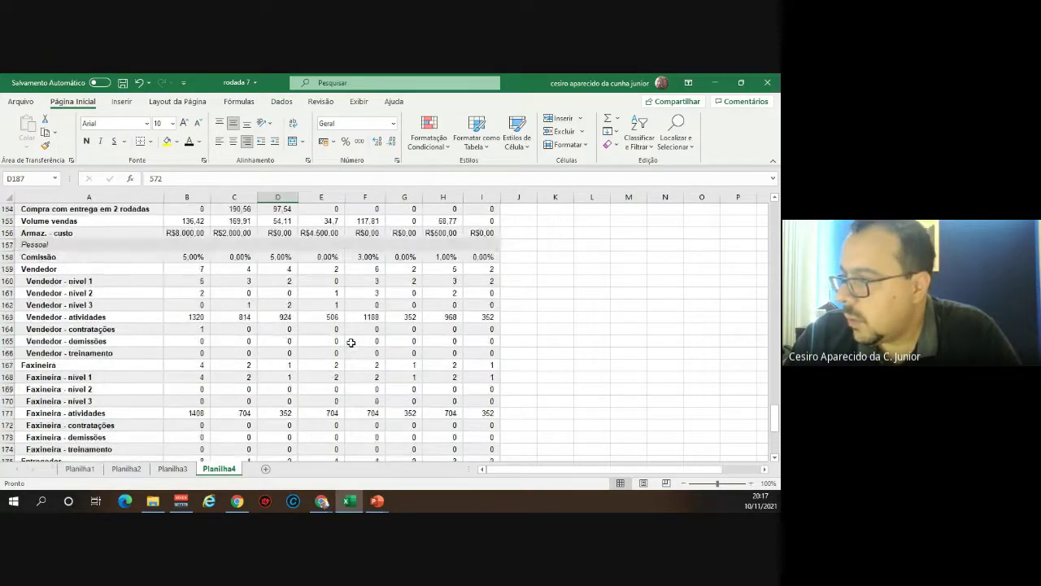
{"action": "left_click", "coordinate": [336, 320]}
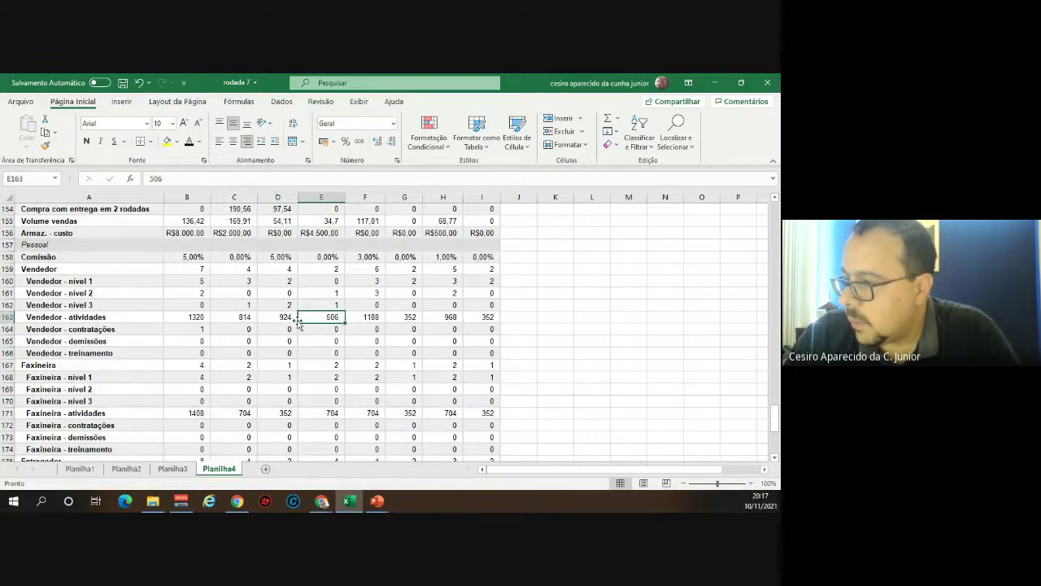
{"action": "scroll", "coordinate": [325, 320], "scroll_direction": "down", "scroll_amount": 2}
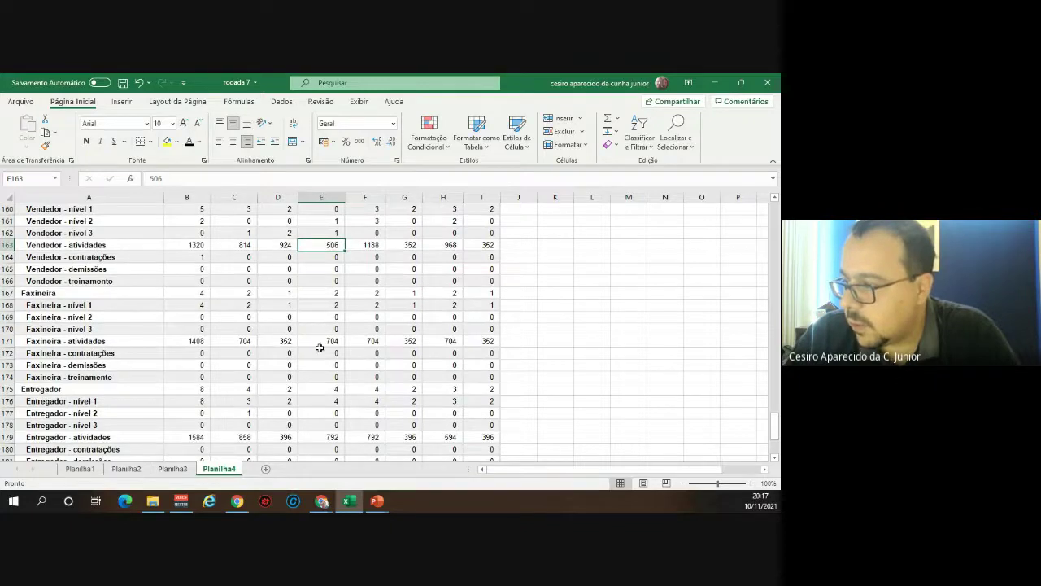
{"action": "scroll", "coordinate": [319, 347], "scroll_direction": "down", "scroll_amount": 3}
{"action": "scroll", "coordinate": [332, 333], "scroll_direction": "down", "scroll_amount": 1}
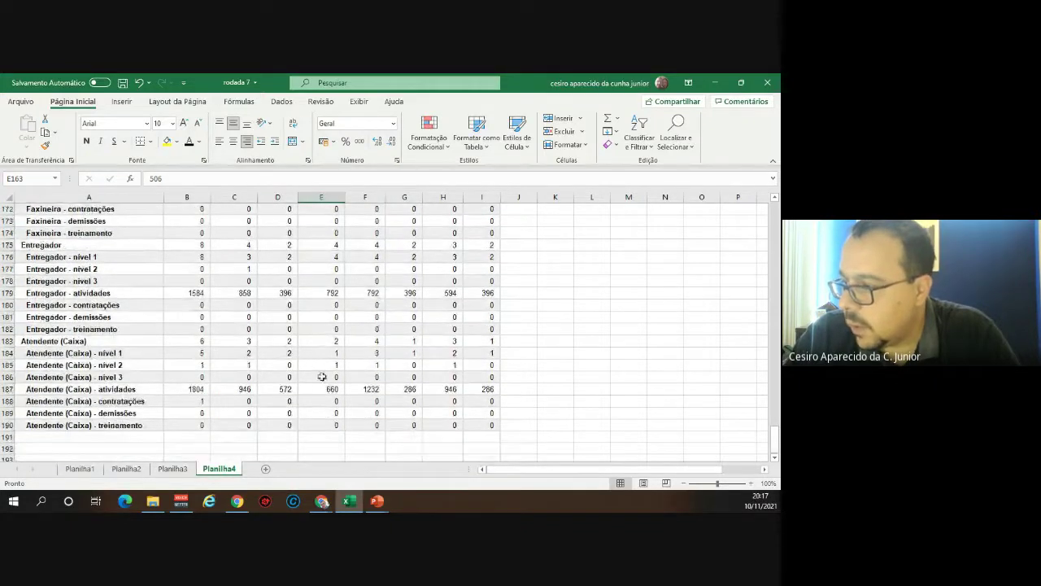
{"action": "scroll", "coordinate": [334, 298], "scroll_direction": "up", "scroll_amount": 1}
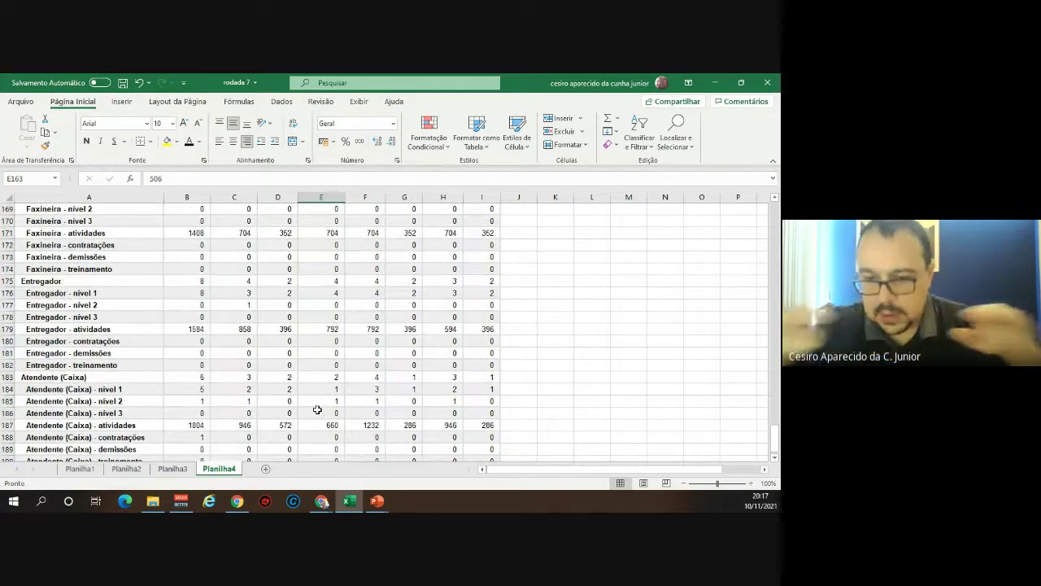
Compare the column F activity capacities for Faxineira, Entregador, Vendedor and Atendente (Caixa) in rows 171, 179, 163 and 187
{"action": "scroll", "coordinate": [358, 384], "scroll_direction": "up", "scroll_amount": 5}
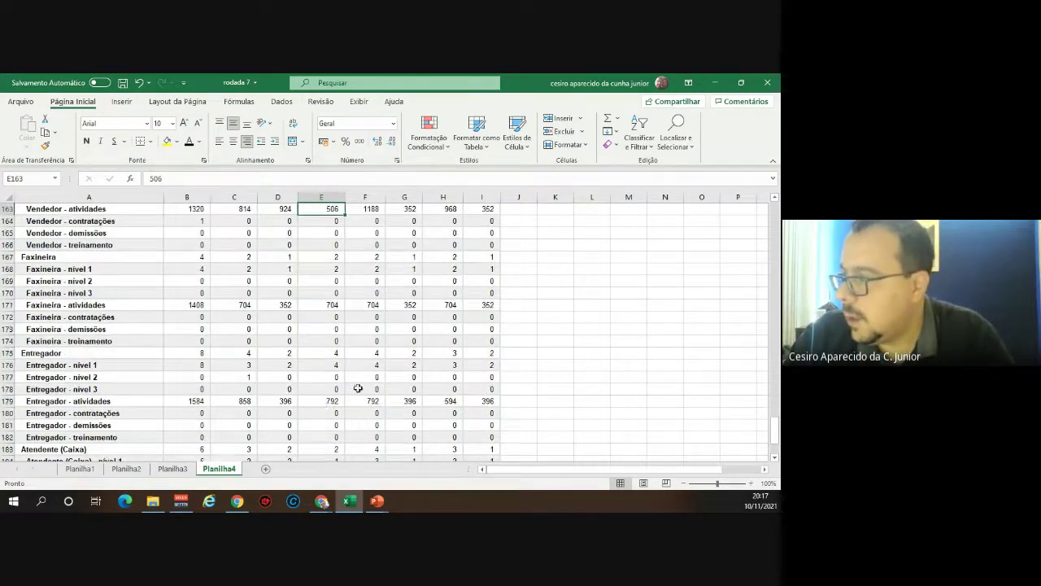
{"action": "scroll", "coordinate": [366, 304], "scroll_direction": "down", "scroll_amount": 2}
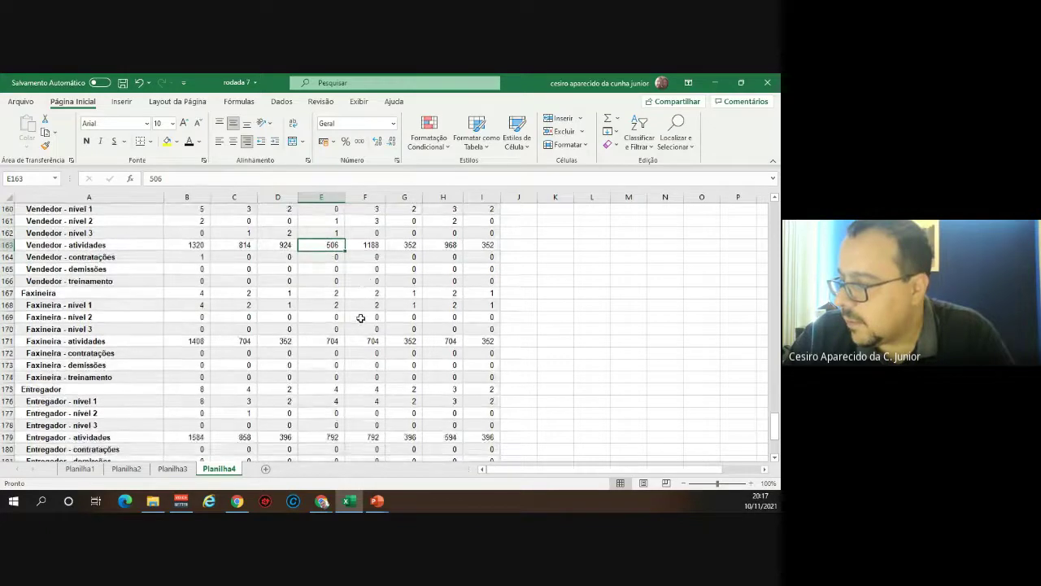
{"action": "left_click", "coordinate": [370, 343]}
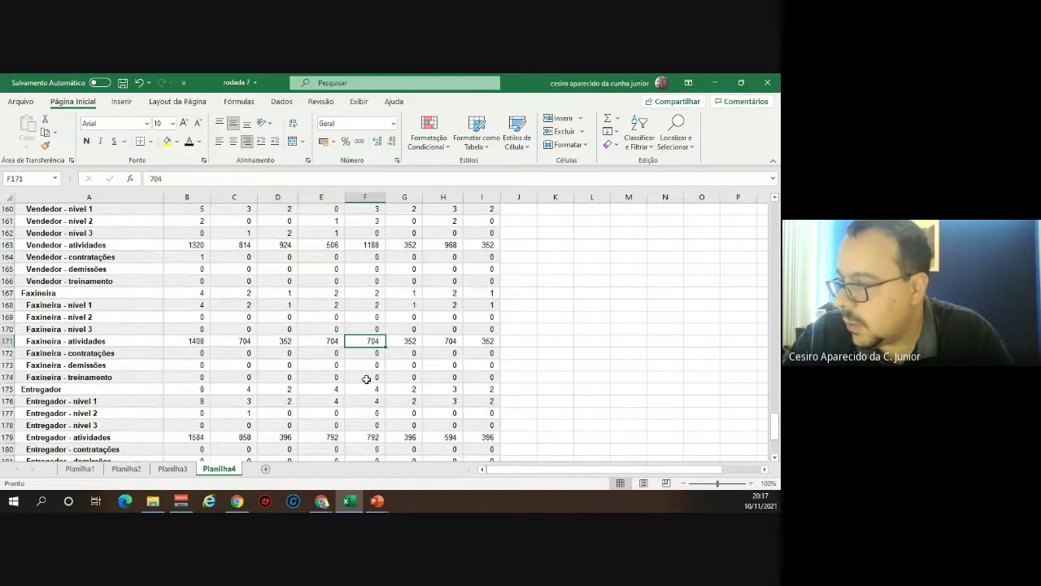
{"action": "left_click", "coordinate": [367, 435]}
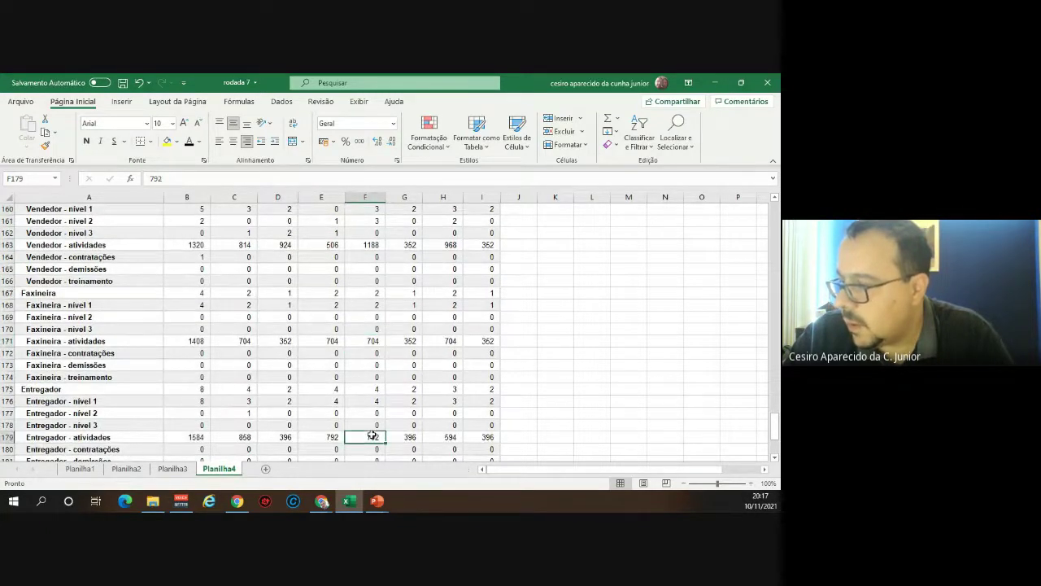
{"action": "left_click", "coordinate": [374, 343]}
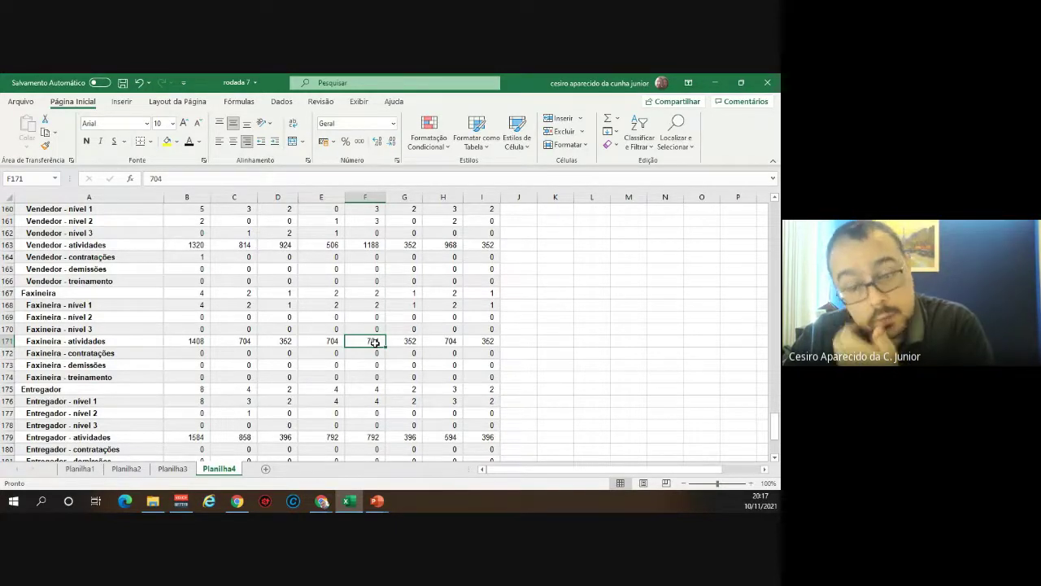
{"action": "left_click", "coordinate": [372, 244]}
{"action": "scroll", "coordinate": [371, 353], "scroll_direction": "down", "scroll_amount": 4}
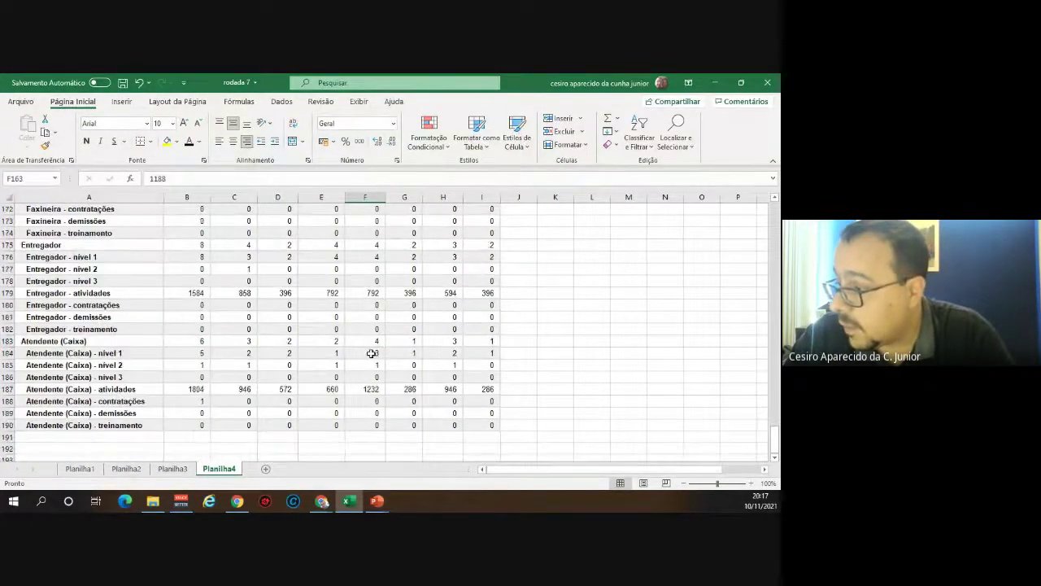
{"action": "left_click", "coordinate": [374, 389]}
{"action": "scroll", "coordinate": [375, 388], "scroll_direction": "up", "scroll_amount": 3}
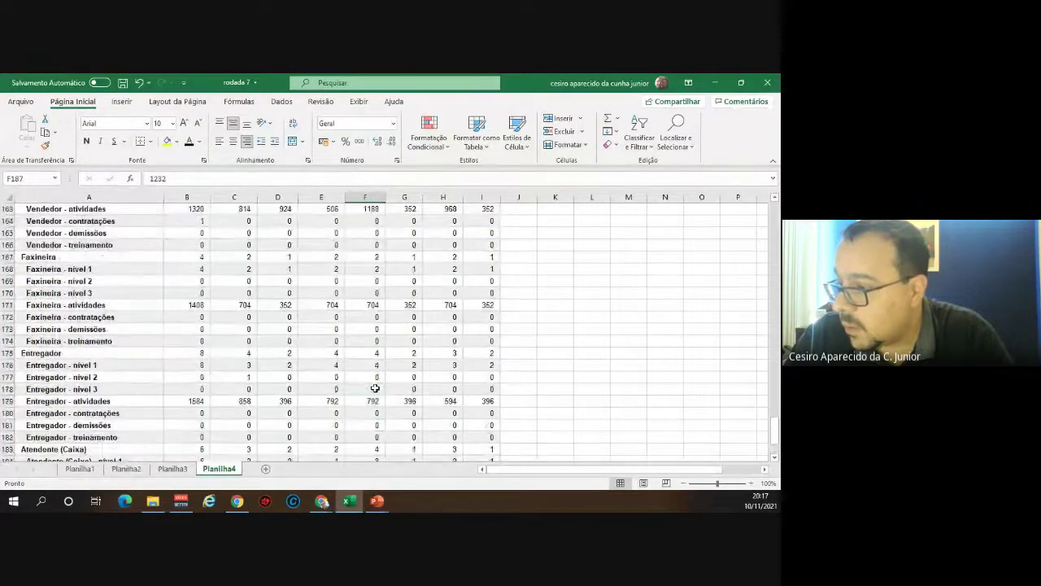
{"action": "scroll", "coordinate": [375, 388], "scroll_direction": "up", "scroll_amount": 3}
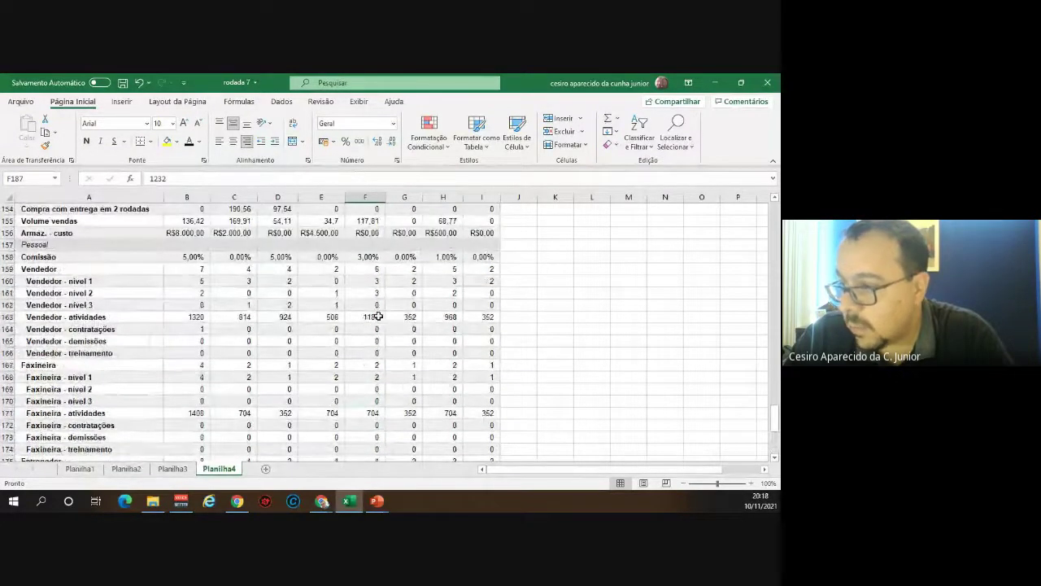
{"action": "left_click", "coordinate": [374, 318]}
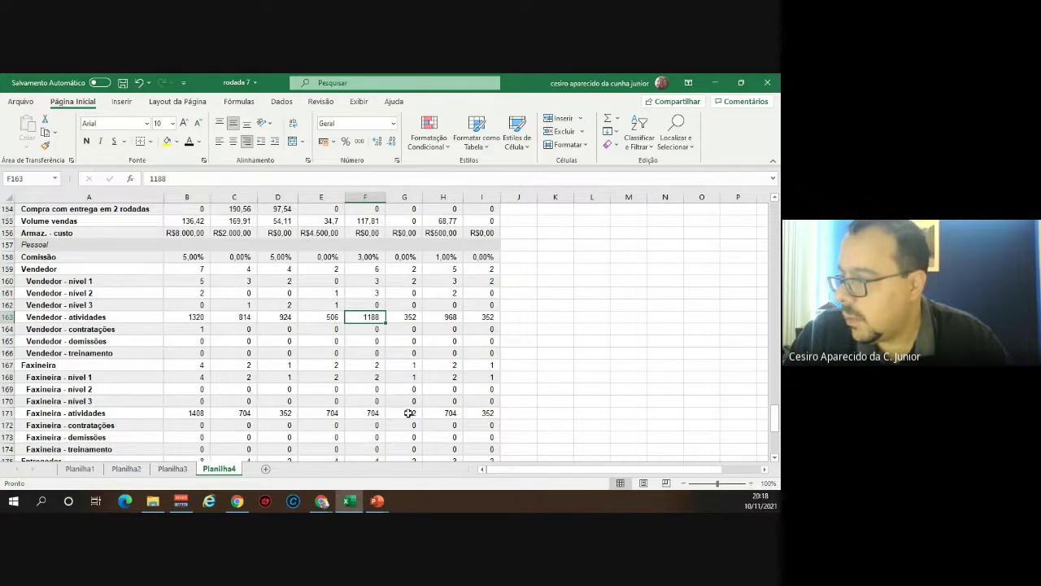
Check the column H activity capacities for Entregador in H179 and Atendente (Caixa) in H187
{"action": "scroll", "coordinate": [407, 411], "scroll_direction": "down", "scroll_amount": 5}
{"action": "scroll", "coordinate": [407, 411], "scroll_direction": "down", "scroll_amount": 2}
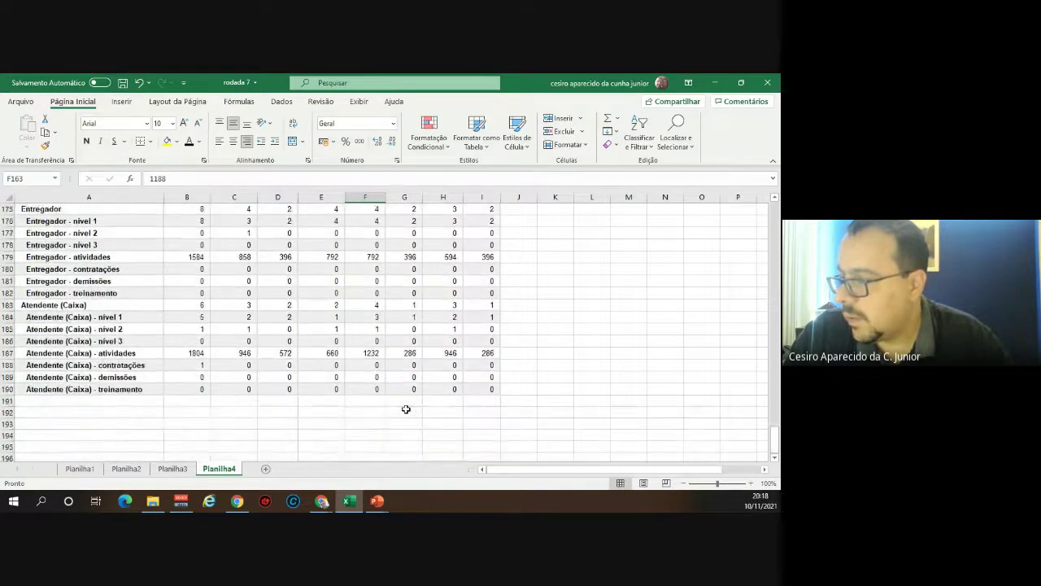
{"action": "scroll", "coordinate": [407, 411], "scroll_direction": "up", "scroll_amount": 7}
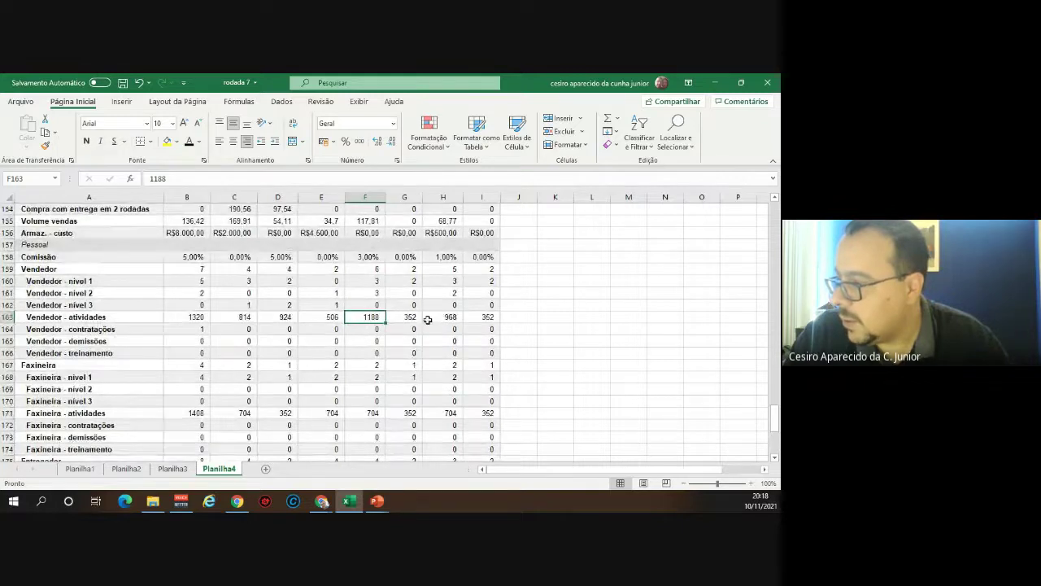
{"action": "scroll", "coordinate": [445, 311], "scroll_direction": "down", "scroll_amount": 2}
{"action": "scroll", "coordinate": [445, 311], "scroll_direction": "down", "scroll_amount": 3}
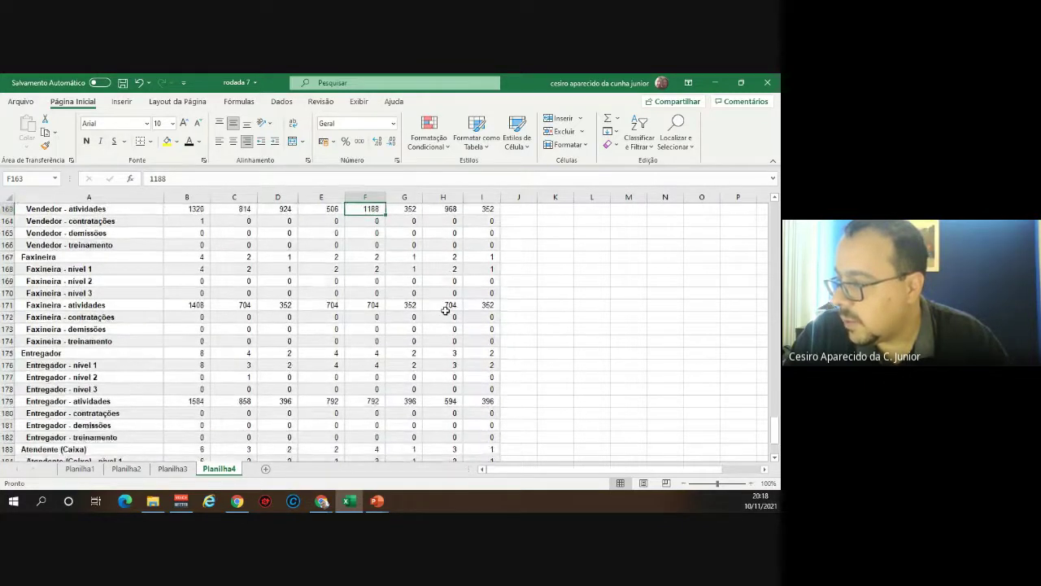
{"action": "left_click", "coordinate": [448, 327]}
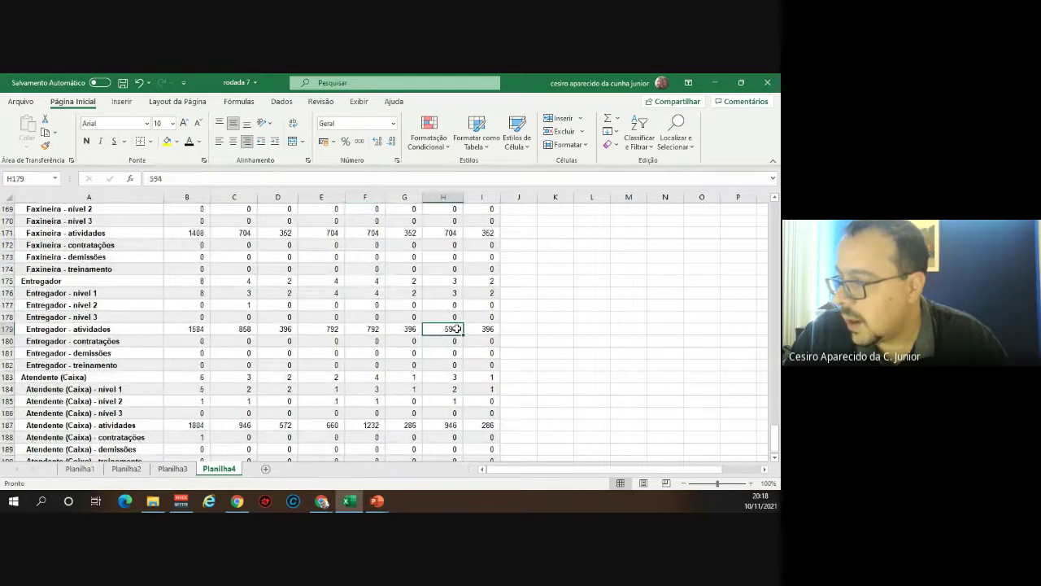
{"action": "scroll", "coordinate": [437, 339], "scroll_direction": "up", "scroll_amount": 3}
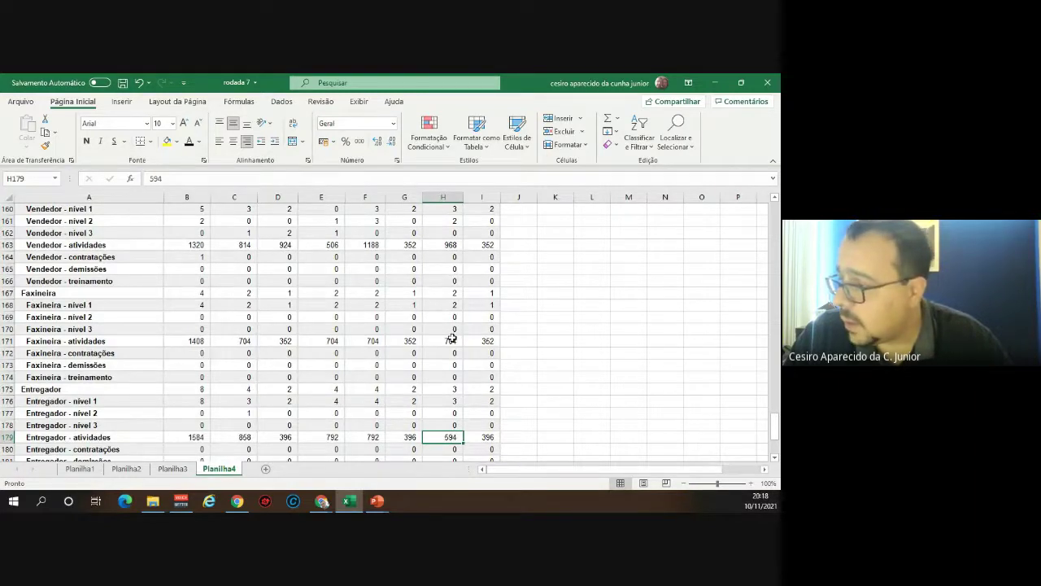
{"action": "scroll", "coordinate": [452, 339], "scroll_direction": "down", "scroll_amount": 4}
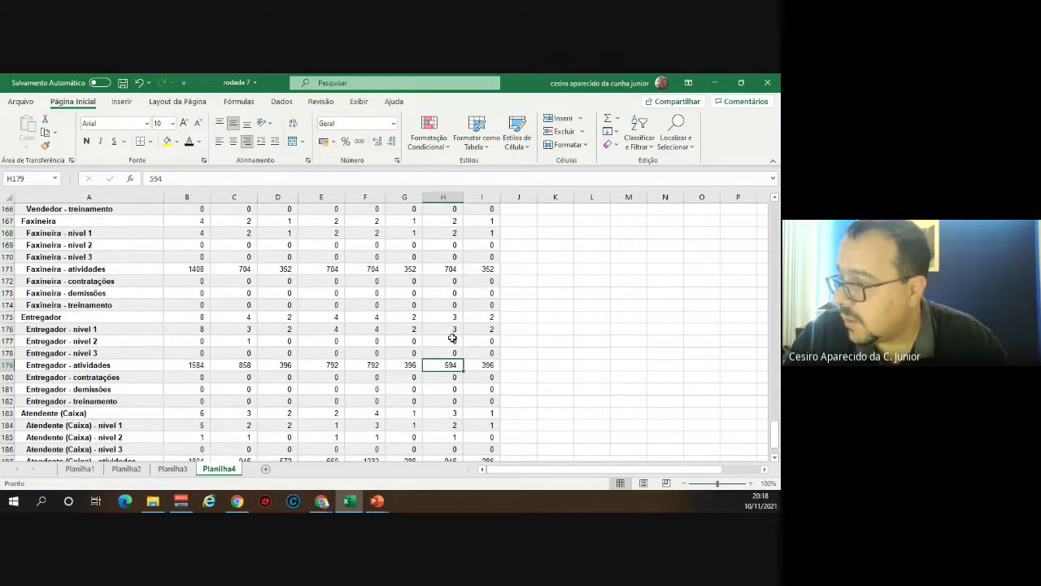
{"action": "left_click", "coordinate": [454, 388]}
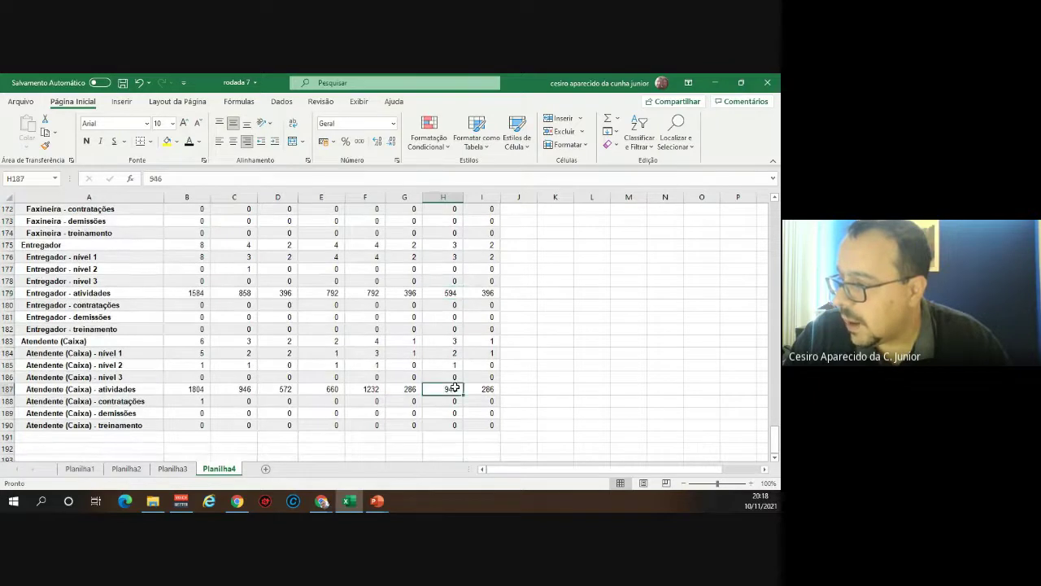
Compare column H's Vendedor, Faxineira and Entregador activity capacities in rows 163, 171 and 179 with its Atendente (Caixa) capacity
{"action": "scroll", "coordinate": [454, 384], "scroll_direction": "up", "scroll_amount": 4}
{"action": "left_click", "coordinate": [451, 244]}
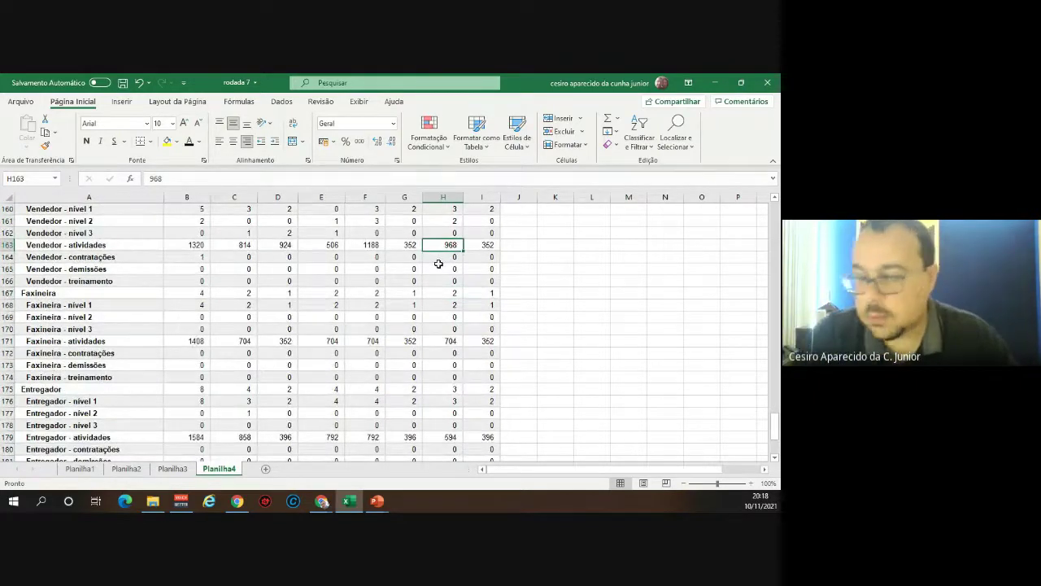
{"action": "left_click", "coordinate": [451, 341]}
{"action": "scroll", "coordinate": [440, 409], "scroll_direction": "down", "scroll_amount": 1}
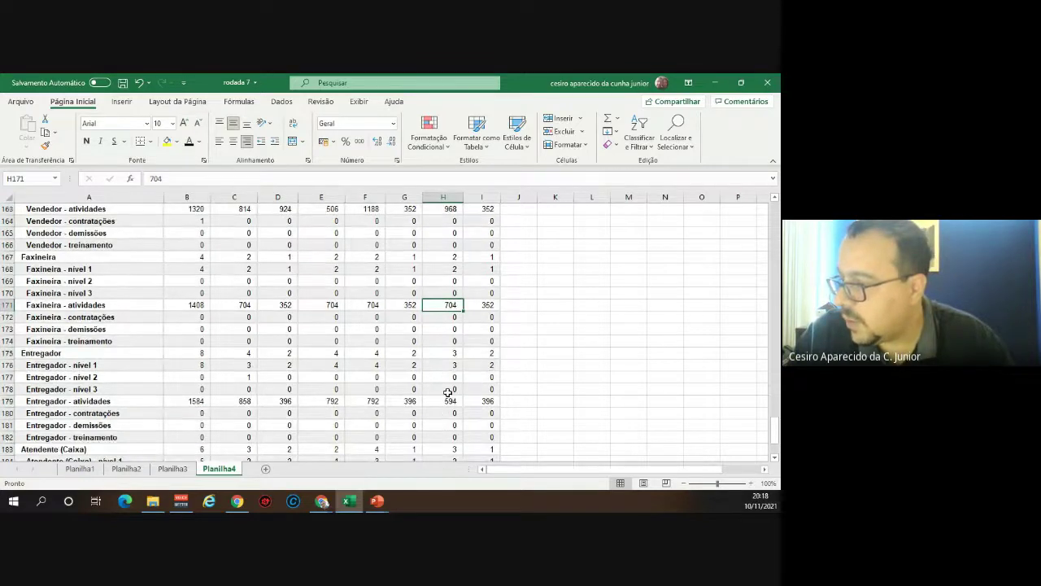
{"action": "left_click", "coordinate": [447, 401]}
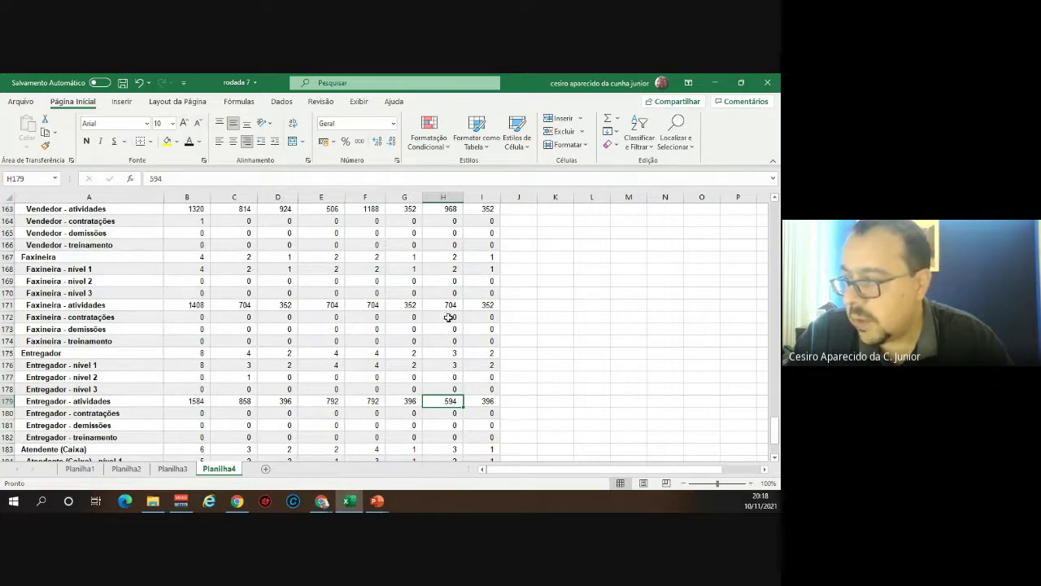
{"action": "scroll", "coordinate": [453, 358], "scroll_direction": "down", "scroll_amount": 2}
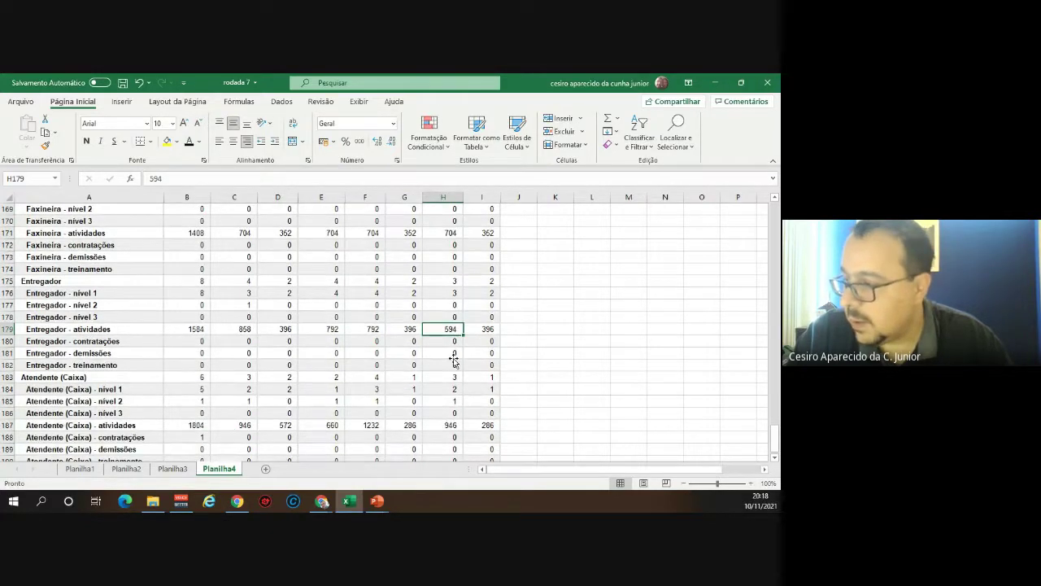
{"action": "scroll", "coordinate": [453, 359], "scroll_direction": "down", "scroll_amount": 1}
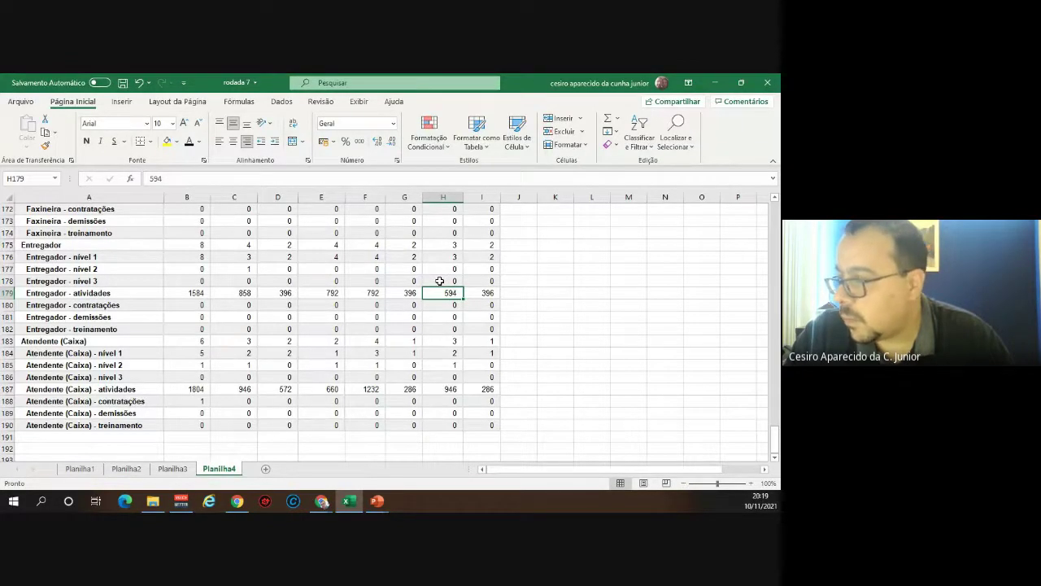
Close the rodada 7 workbook without saving its changes
{"action": "scroll", "coordinate": [439, 280], "scroll_direction": "up", "scroll_amount": 3}
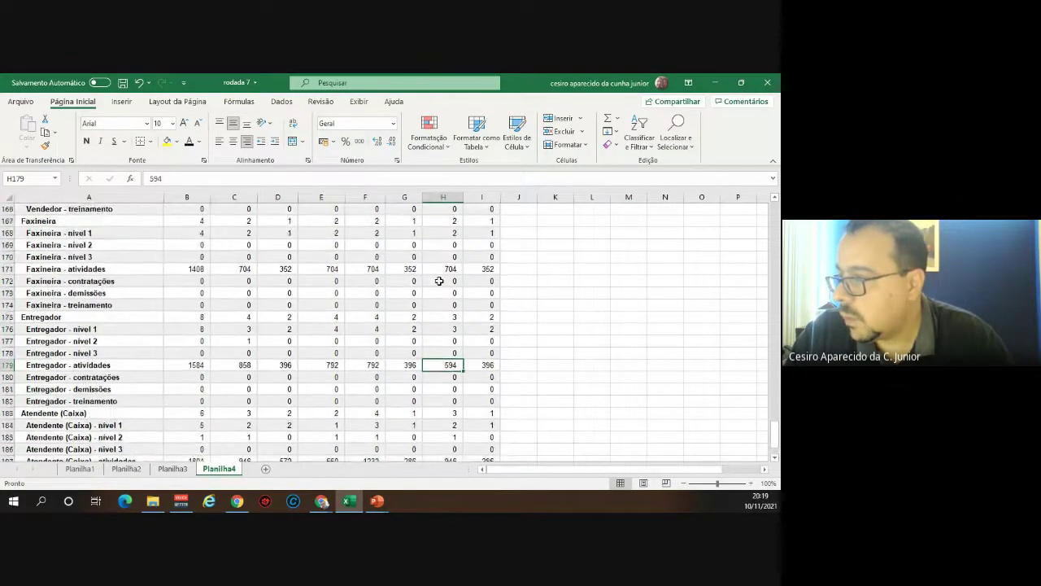
{"action": "scroll", "coordinate": [439, 281], "scroll_direction": "up", "scroll_amount": 6}
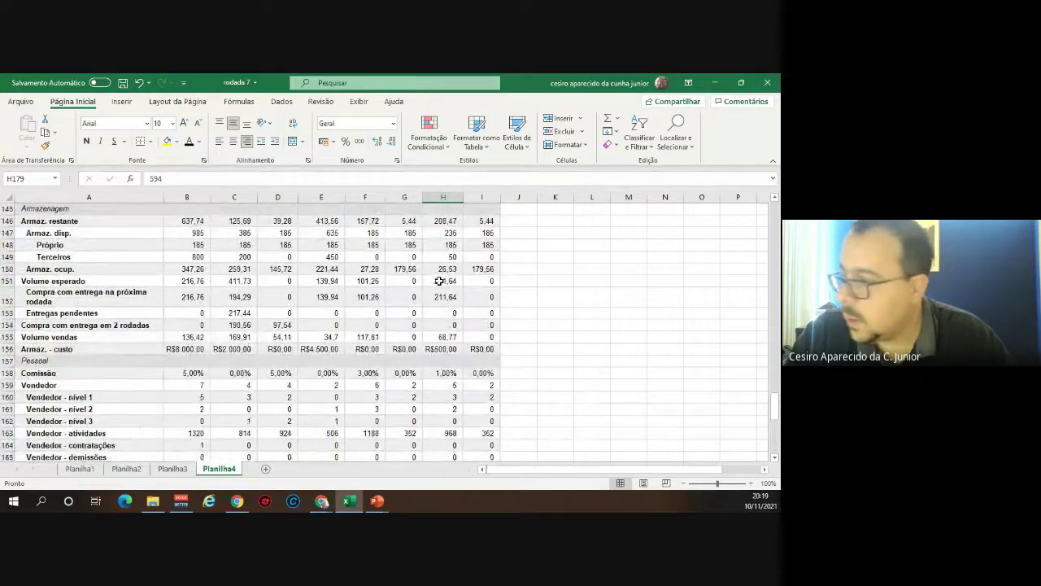
{"action": "left_click", "coordinate": [502, 285]}
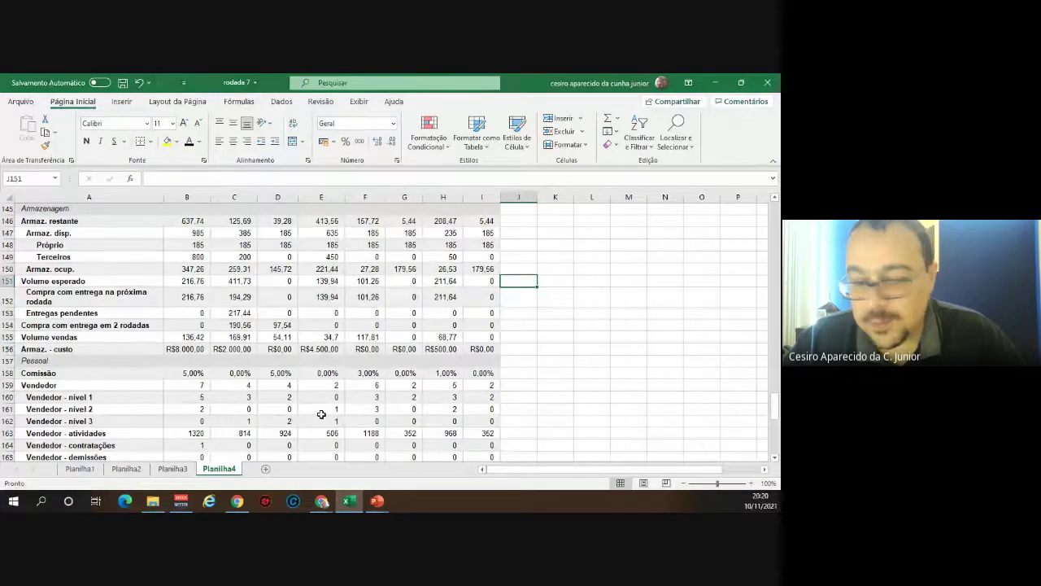
{"action": "left_click", "coordinate": [771, 84]}
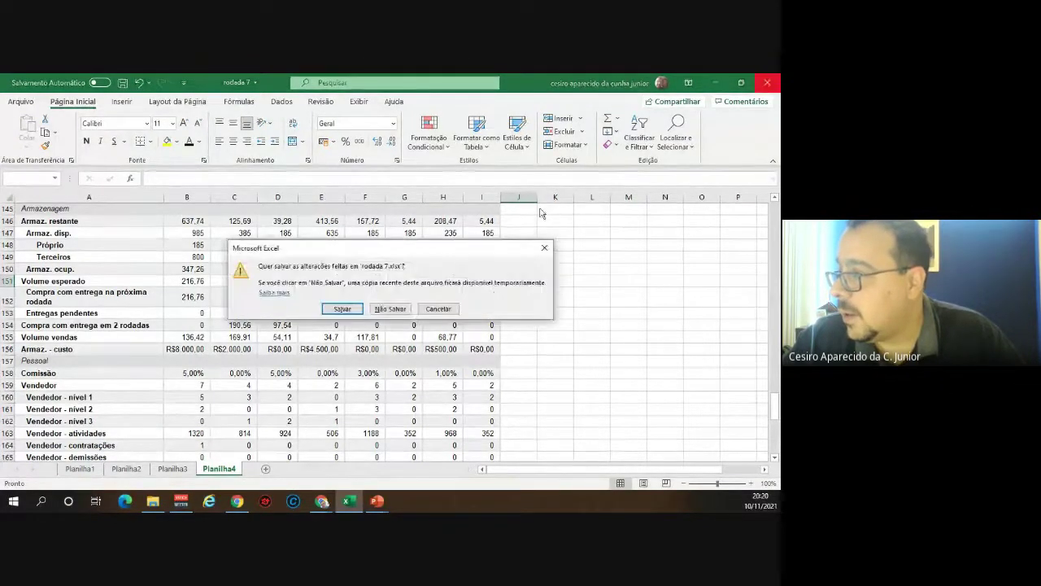
{"action": "left_click", "coordinate": [391, 308]}
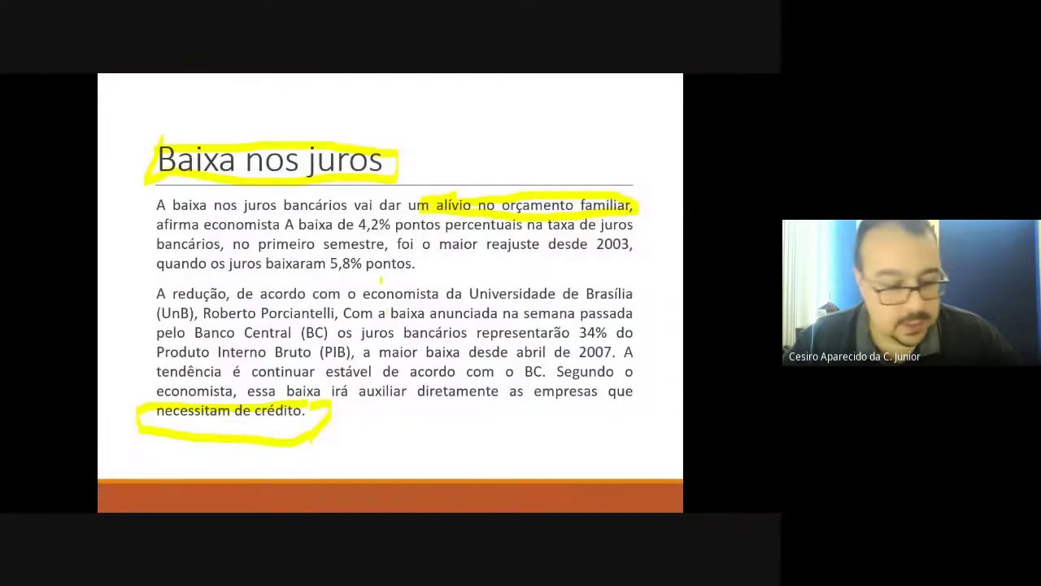
End the slide show and return to the Analise Rodada 8 presentation's editing view
{"action": "left_click", "coordinate": [366, 297]}
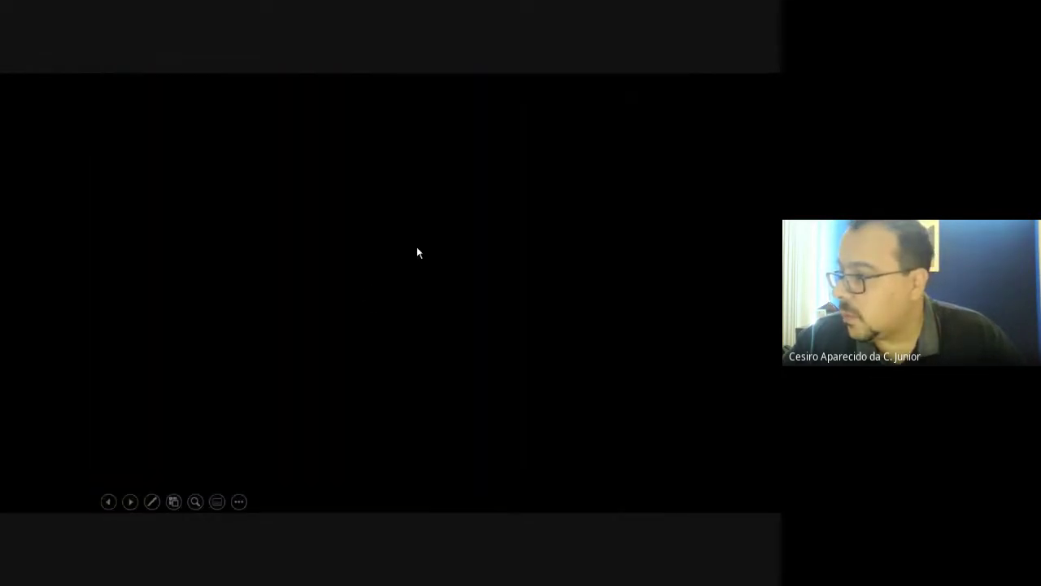
{"action": "key", "text": "Escape"}
{"action": "left_click", "coordinate": [419, 318]}
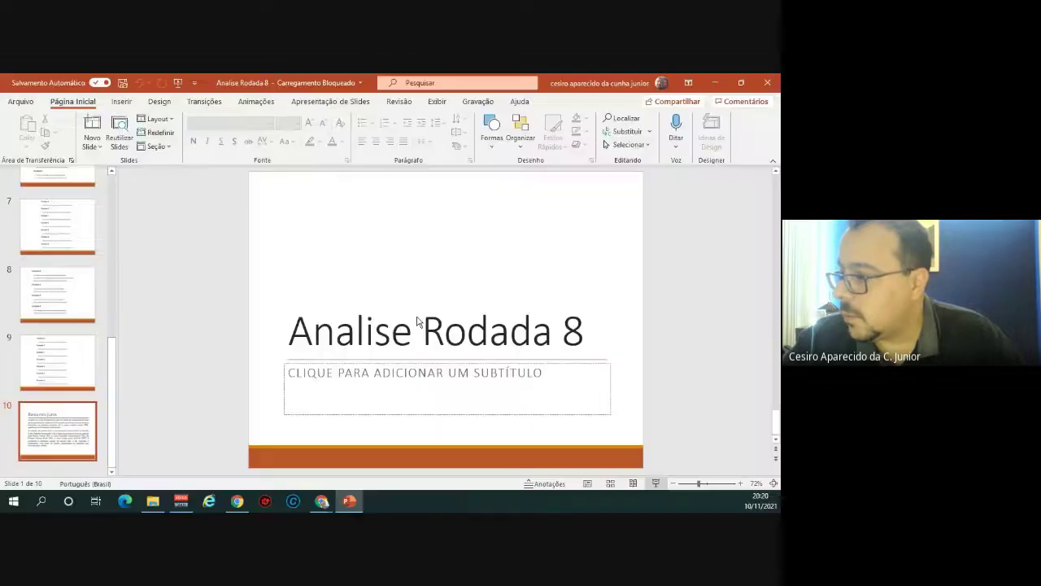
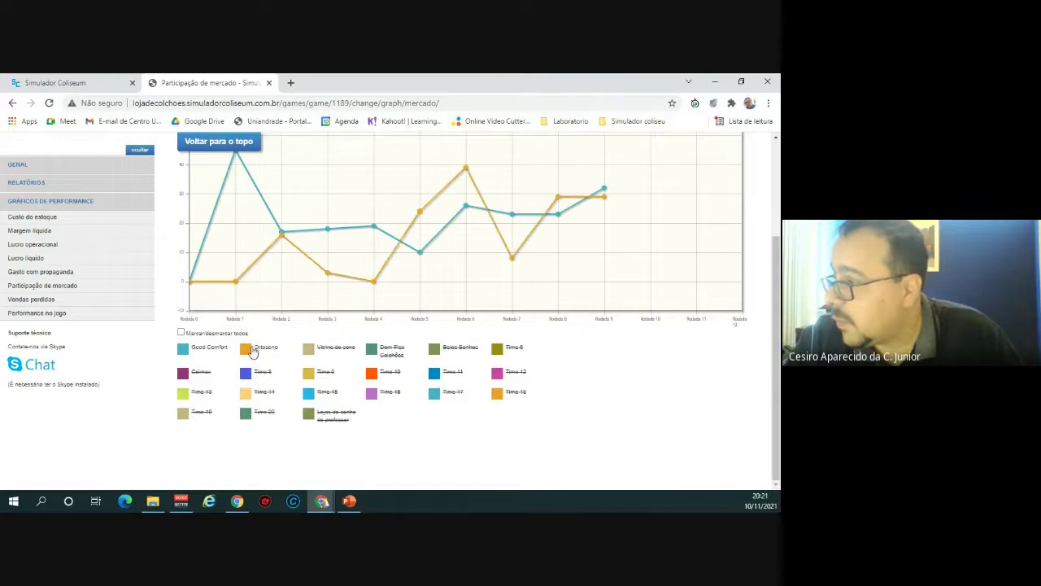
Show Vitrine do sono, Dom Flex Colchões, Belos Sonhos and Calmax in the market share chart and compare the companies in rounds 8 and 9
{"action": "left_click", "coordinate": [327, 349]}
{"action": "left_click", "coordinate": [394, 352]}
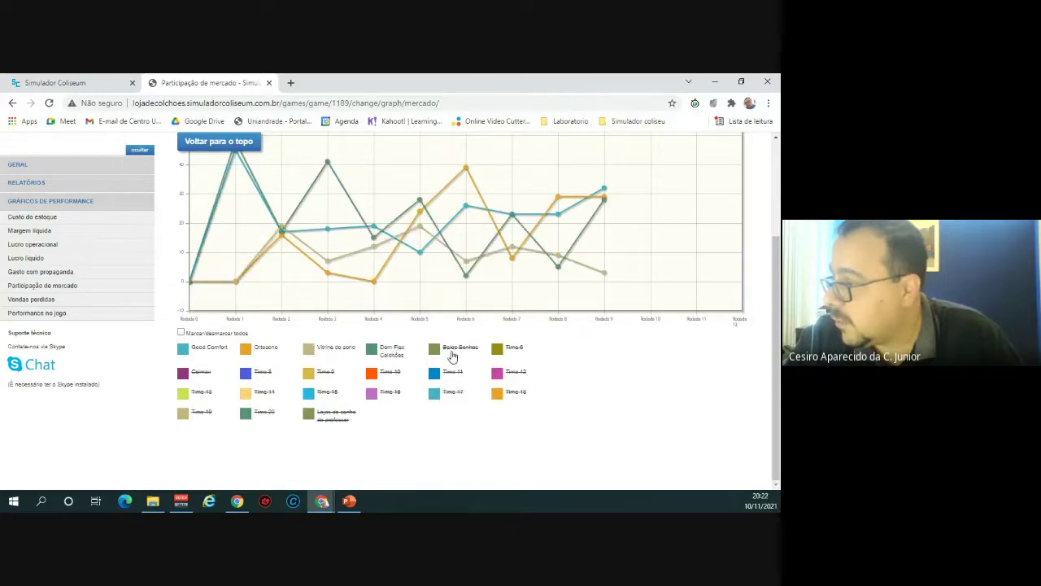
{"action": "left_click", "coordinate": [462, 351]}
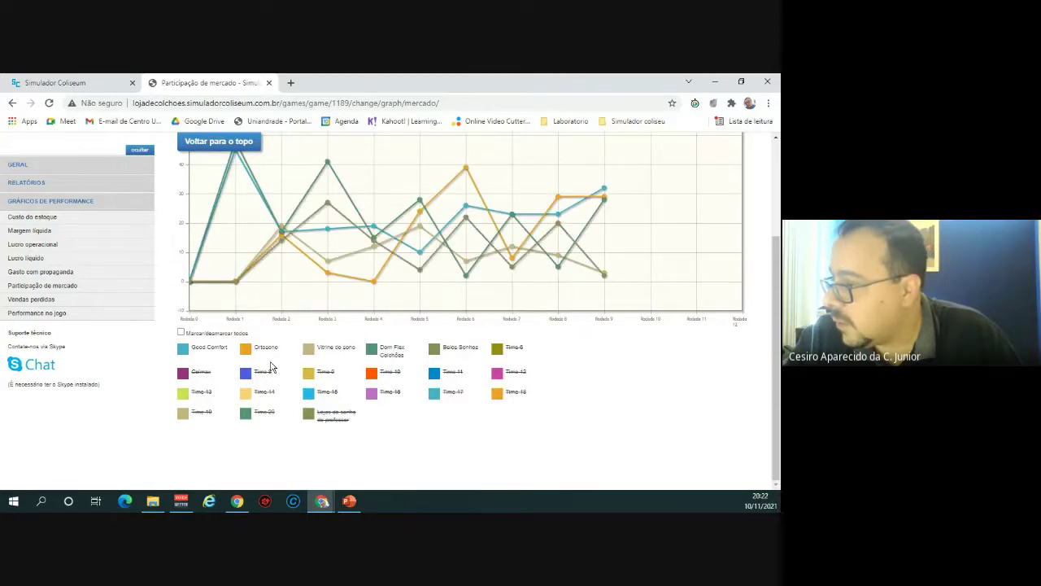
{"action": "left_click", "coordinate": [200, 372]}
{"action": "scroll", "coordinate": [524, 332], "scroll_direction": "up", "scroll_amount": 1}
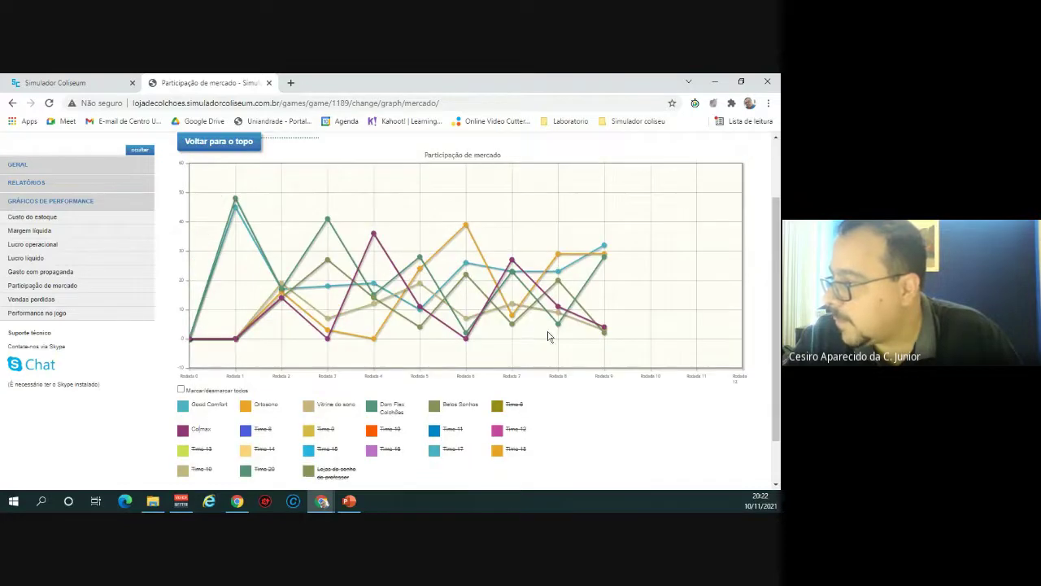
{"action": "mouse_move", "coordinate": [609, 260]}
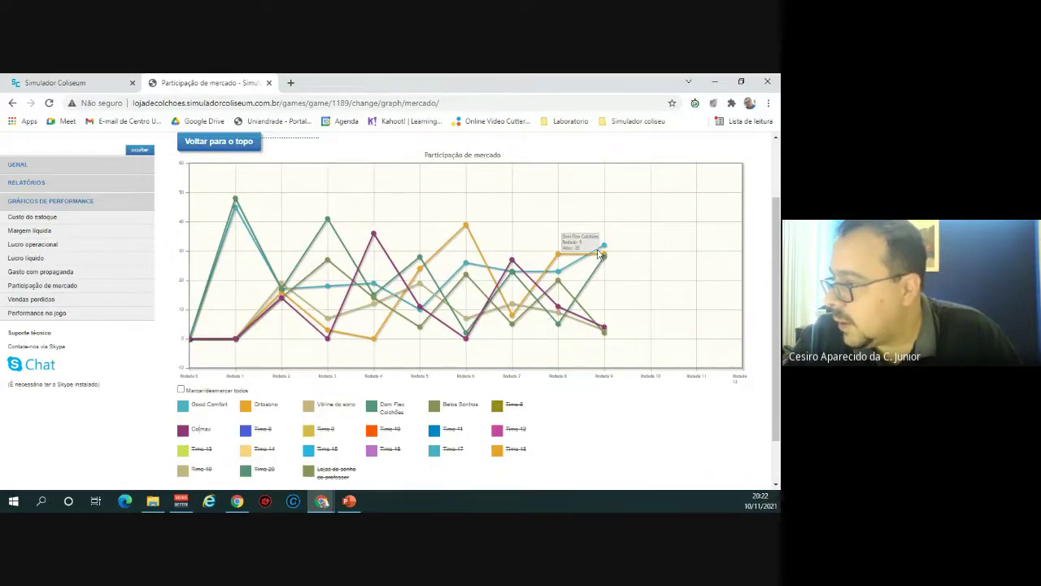
{"action": "mouse_move", "coordinate": [562, 260]}
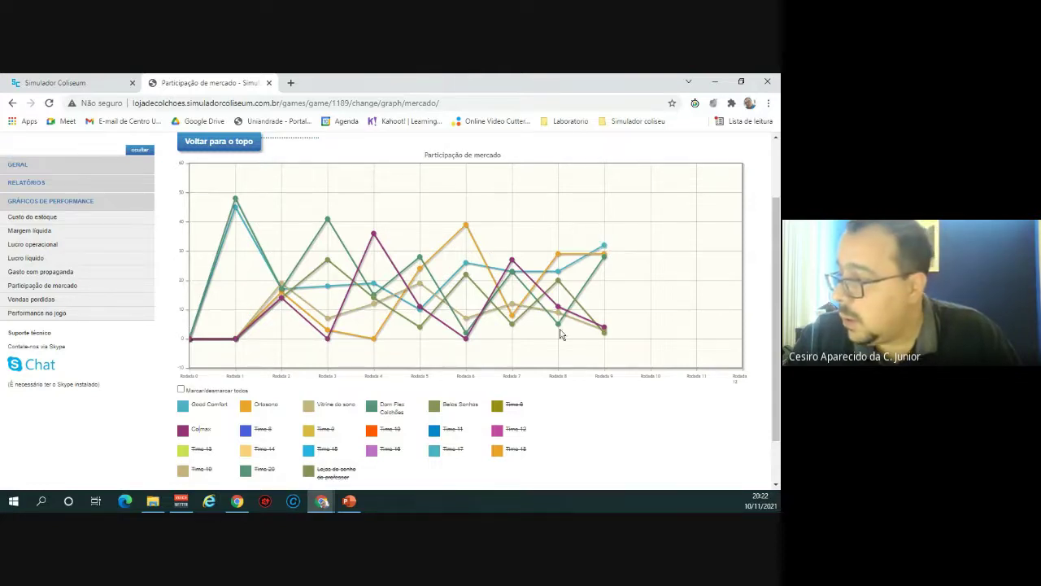
{"action": "mouse_move", "coordinate": [559, 328]}
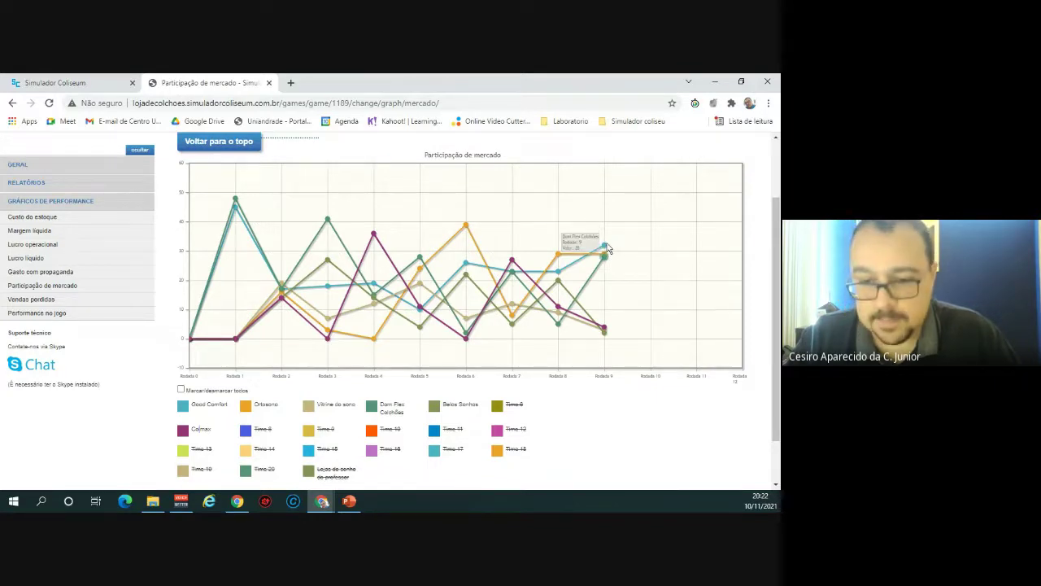
{"action": "mouse_move", "coordinate": [606, 330]}
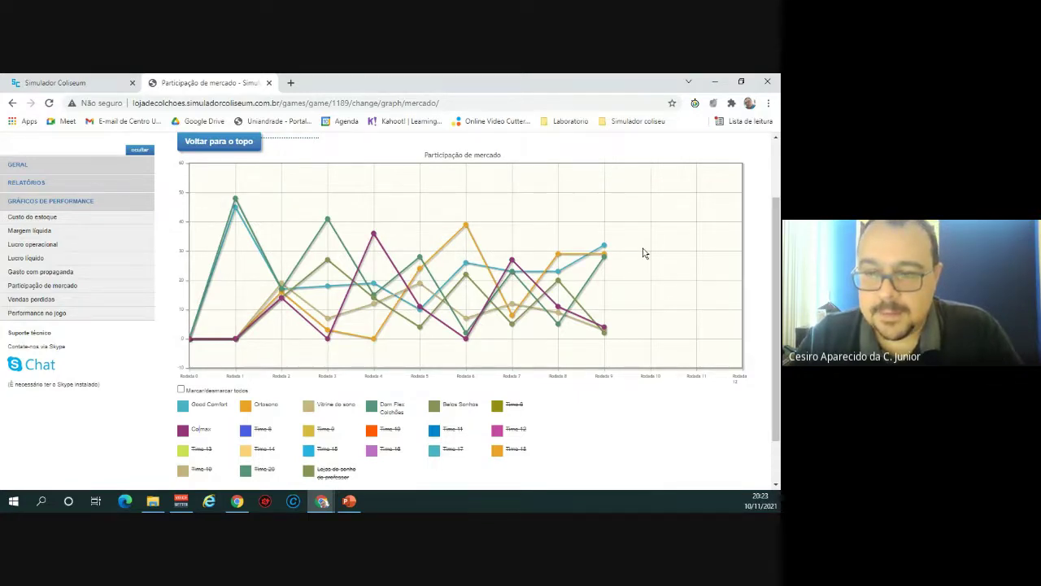
Open the lost sales chart and limit it to the Good Comfort and Ortosono lines
{"action": "left_click", "coordinate": [61, 302]}
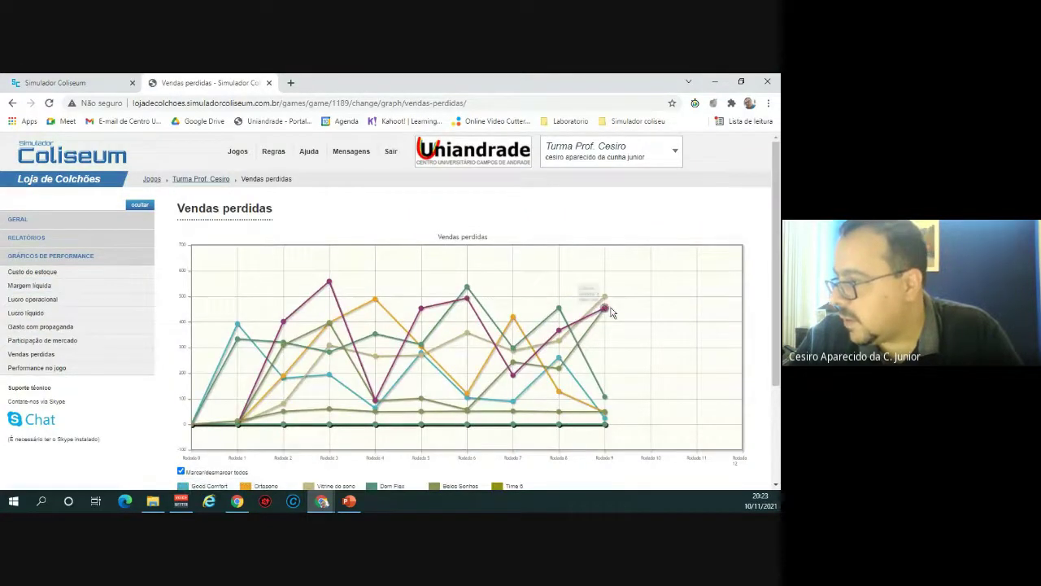
{"action": "mouse_move", "coordinate": [605, 312]}
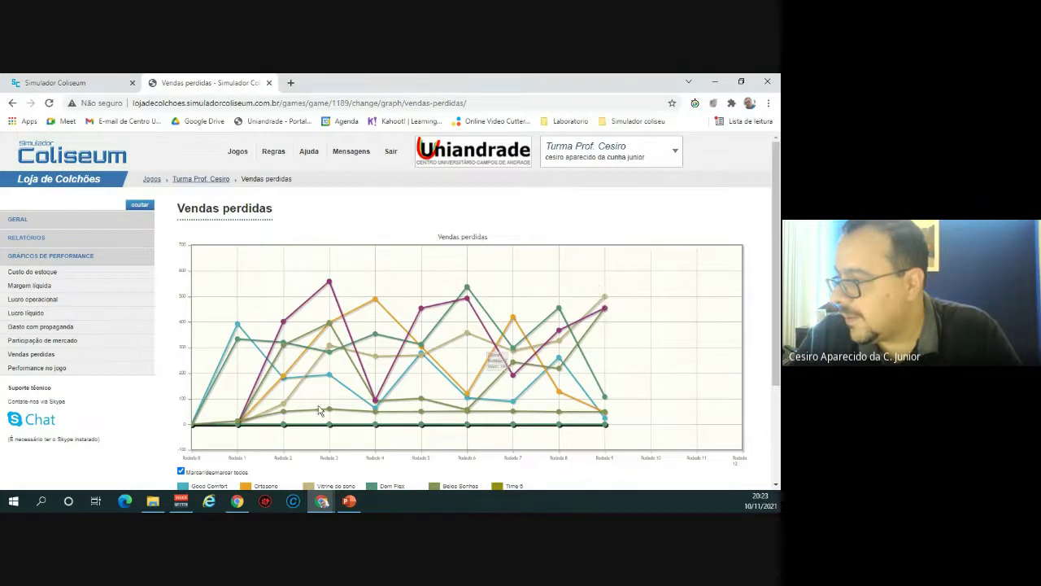
{"action": "scroll", "coordinate": [288, 407], "scroll_direction": "down", "scroll_amount": 2}
{"action": "left_click", "coordinate": [181, 357]}
{"action": "left_click", "coordinate": [184, 373]}
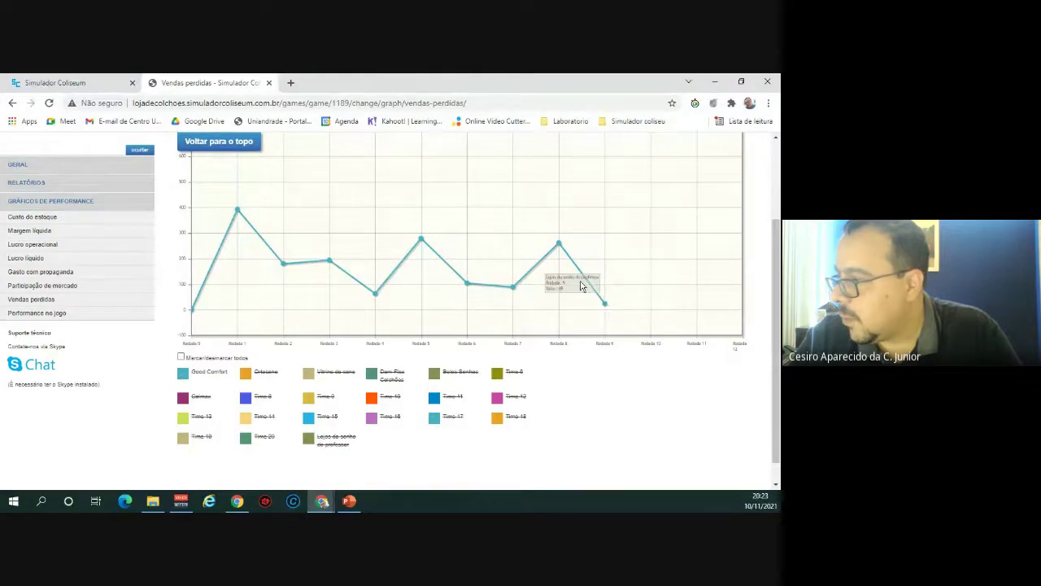
{"action": "left_click", "coordinate": [266, 372]}
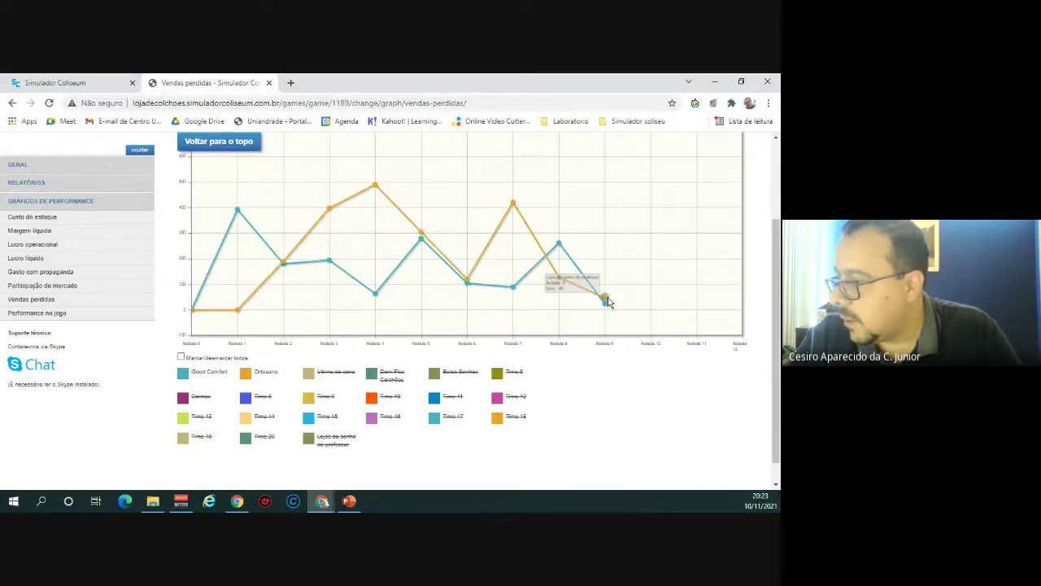
Preview Vitrine do sono's lost sales, and show Dom Flex Colchões in its place to examine round 8
{"action": "left_click", "coordinate": [335, 374]}
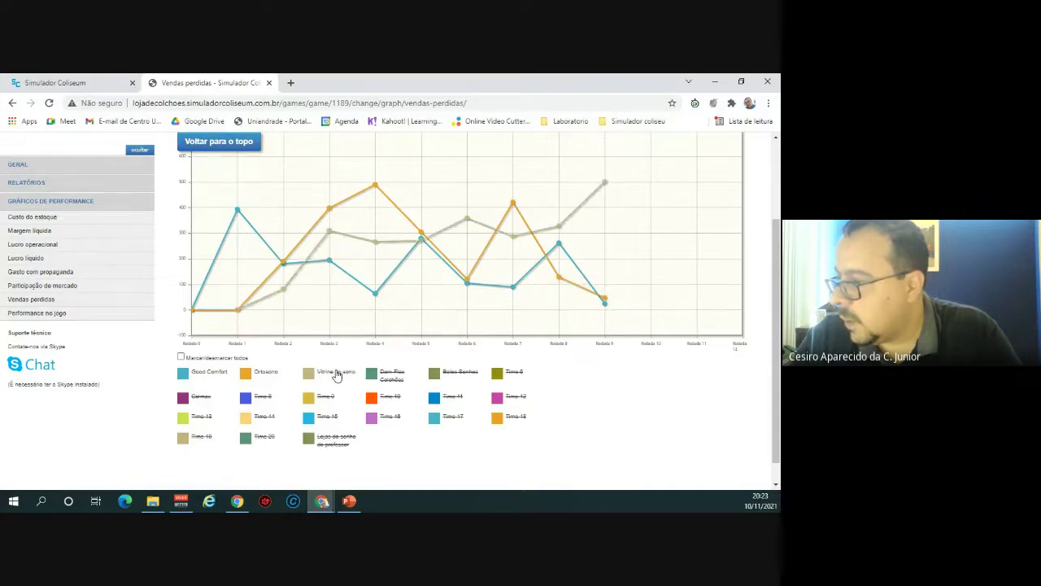
{"action": "left_click", "coordinate": [337, 374]}
{"action": "mouse_move", "coordinate": [516, 203]}
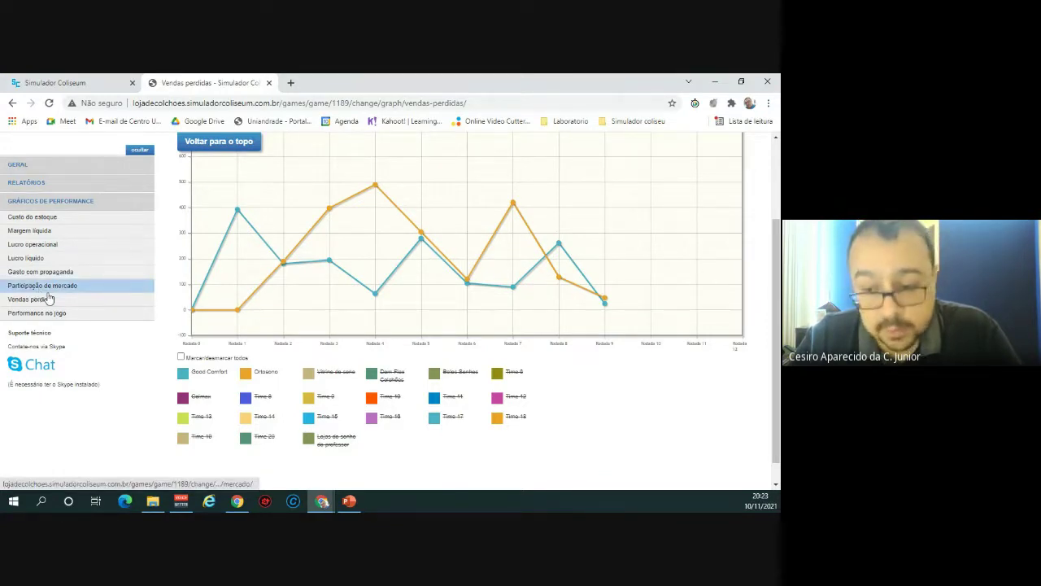
{"action": "left_click", "coordinate": [393, 374]}
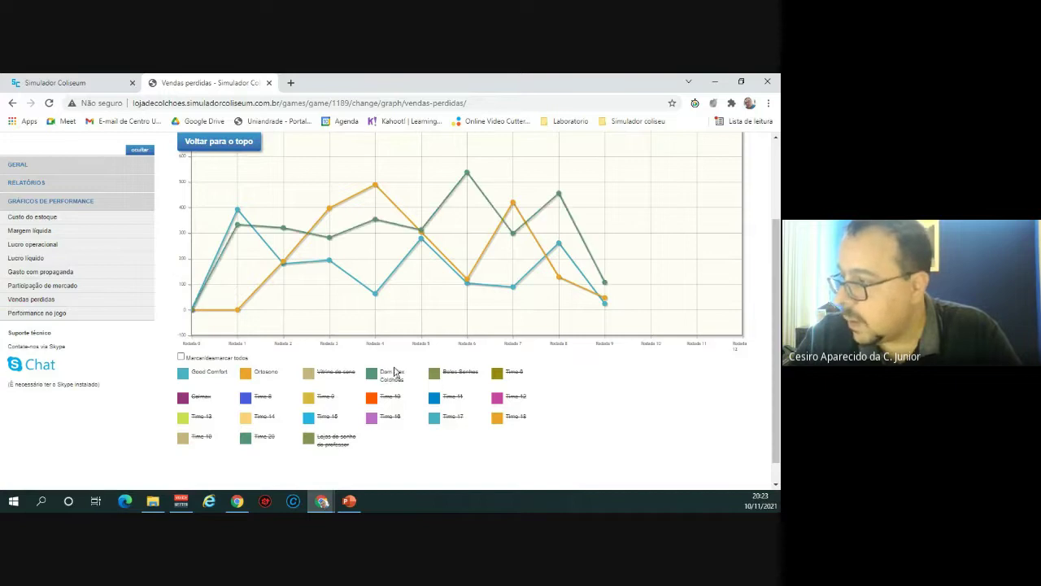
{"action": "mouse_move", "coordinate": [561, 196]}
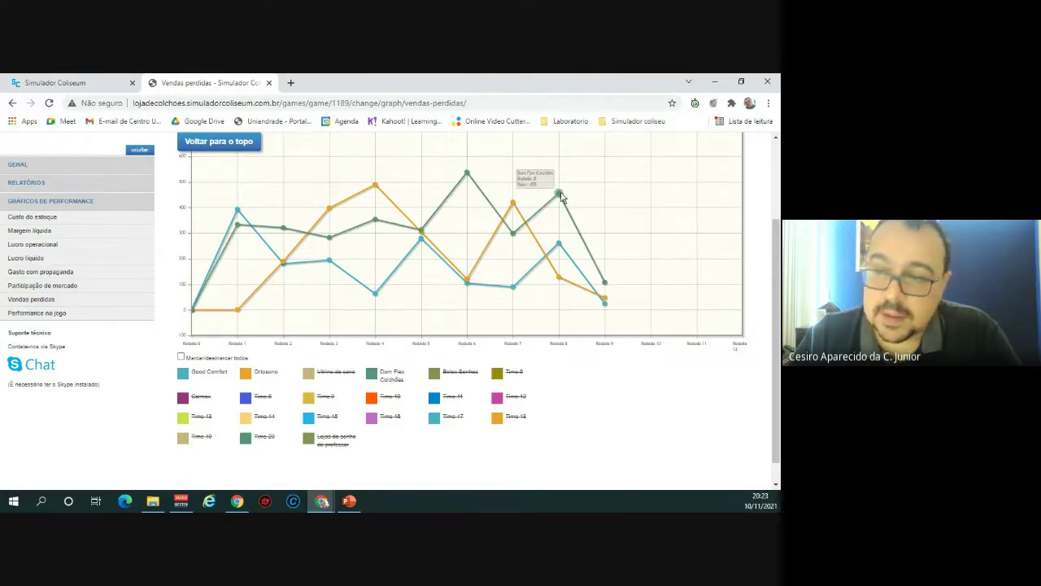
Check Dom Flex Colchões' lost sales in round 9, and add Belos Sonhos and Calmax to the chart to compare them in that round
{"action": "mouse_move", "coordinate": [606, 287]}
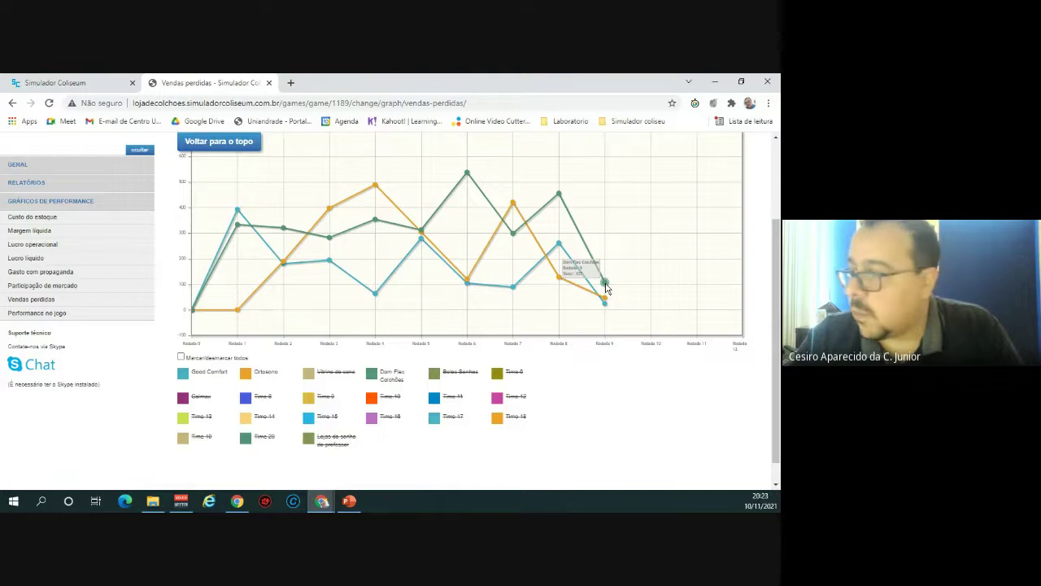
{"action": "left_click", "coordinate": [461, 372]}
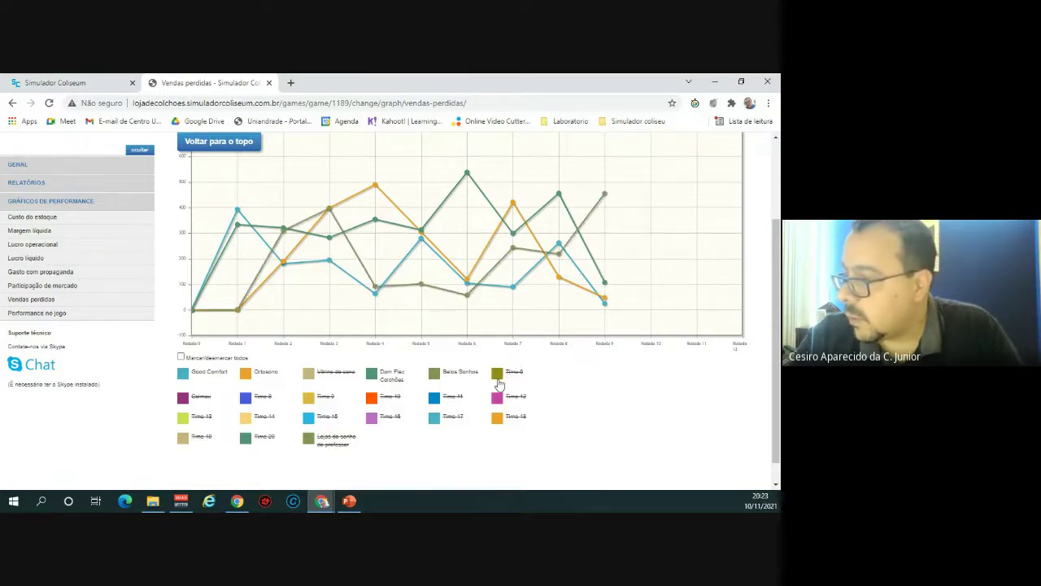
{"action": "left_click", "coordinate": [201, 400]}
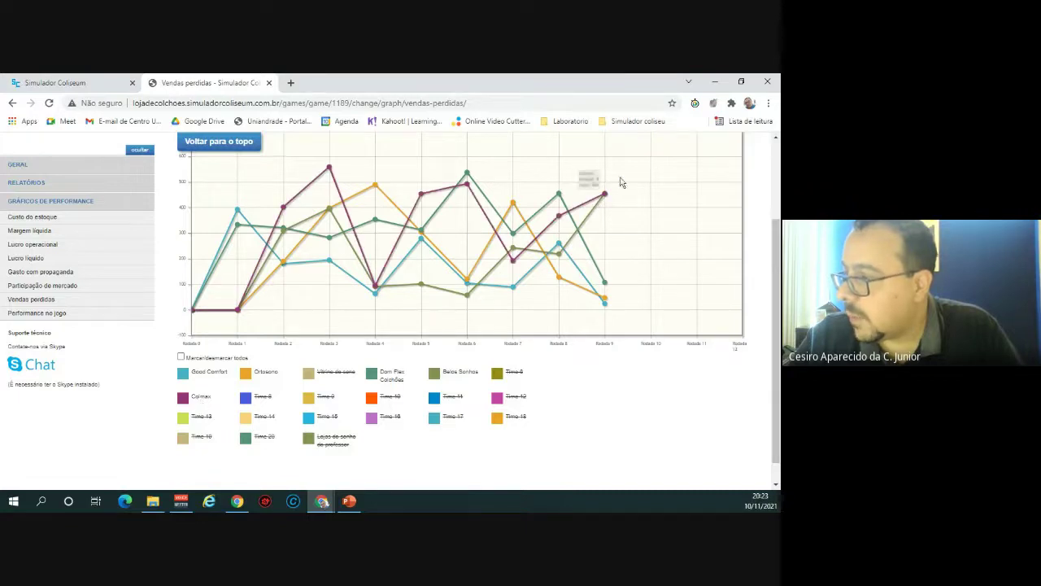
{"action": "mouse_move", "coordinate": [606, 196]}
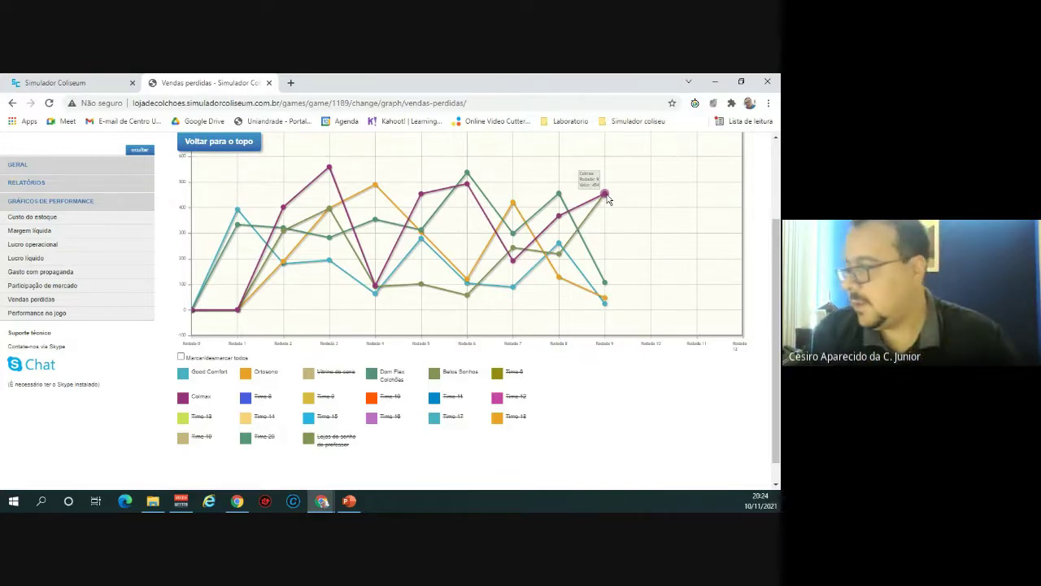
Open the net margin chart and look over the companies' lines
{"action": "left_click", "coordinate": [47, 232]}
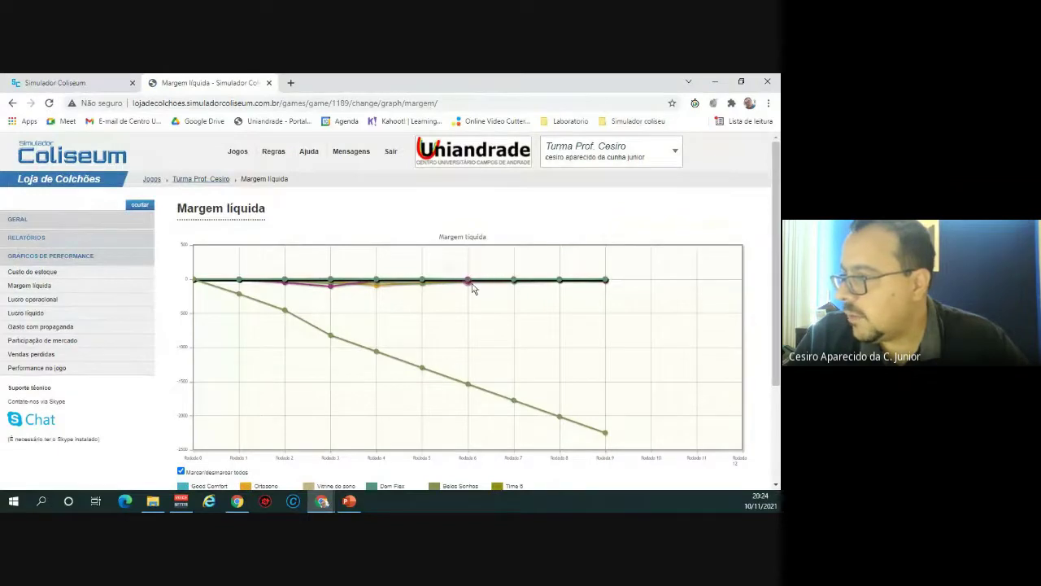
{"action": "mouse_move", "coordinate": [471, 284]}
{"action": "scroll", "coordinate": [471, 286], "scroll_direction": "down", "scroll_amount": 1}
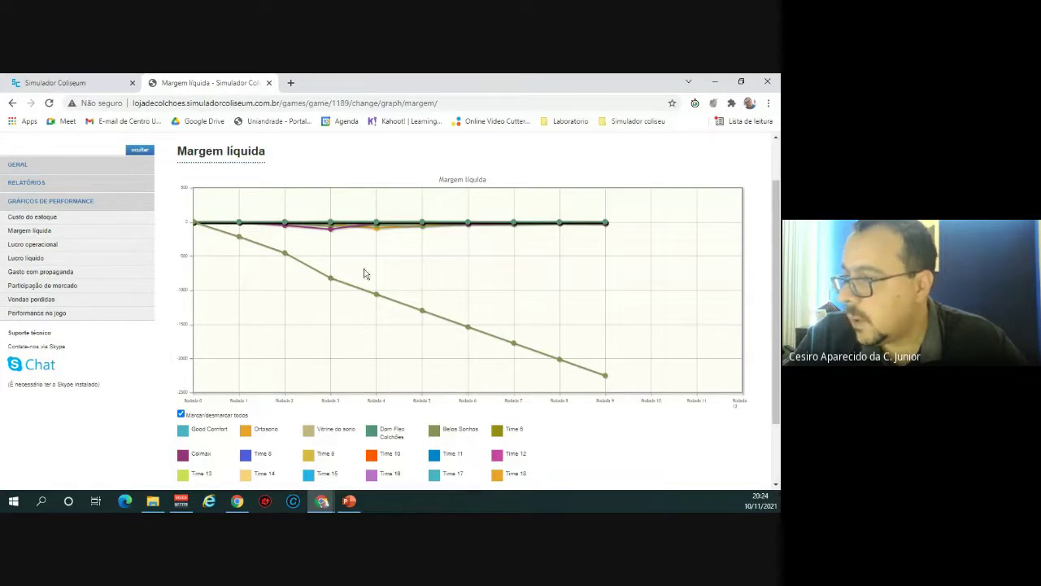
Limit the operating profit chart to Good Comfort, Ortosono, Vitrine do sono, Dom Flex Colchões, Belos Sonhos and Calmax, and compare them in round 9
{"action": "left_click", "coordinate": [43, 246]}
{"action": "scroll", "coordinate": [506, 329], "scroll_direction": "down", "scroll_amount": 1}
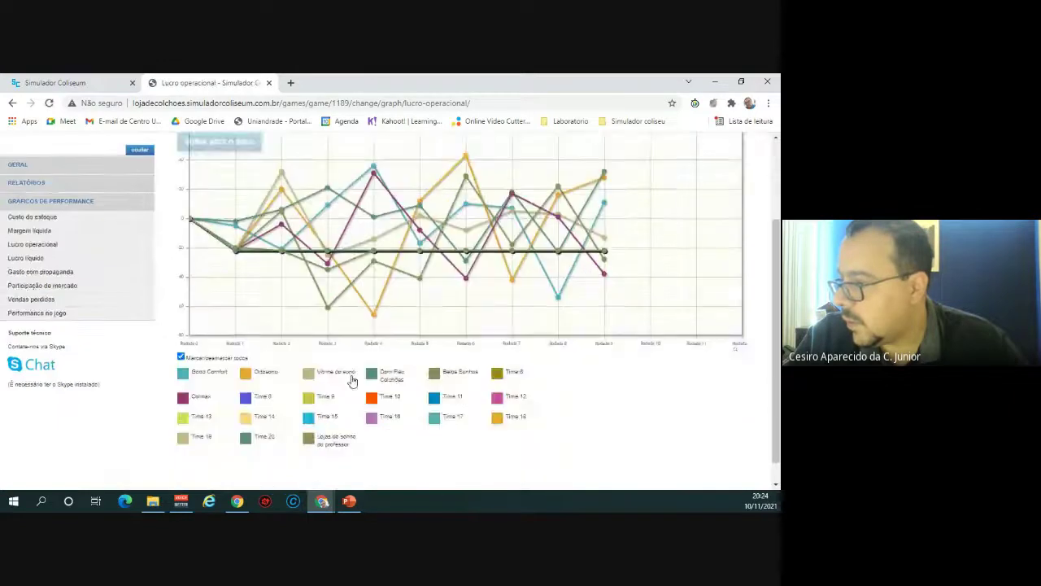
{"action": "left_click", "coordinate": [181, 357]}
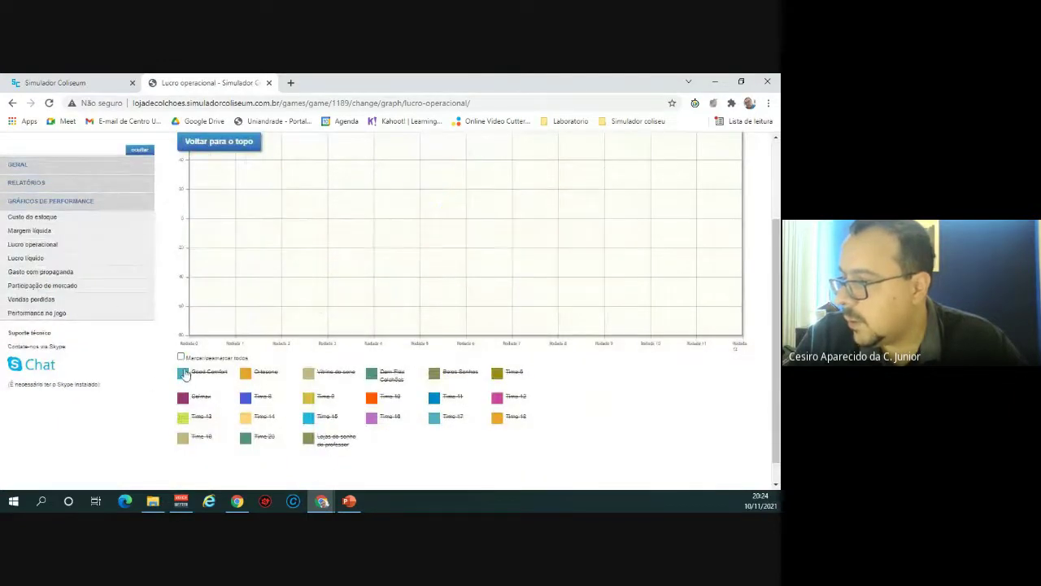
{"action": "left_click", "coordinate": [183, 373]}
{"action": "left_click", "coordinate": [249, 374]}
{"action": "left_click", "coordinate": [315, 375]}
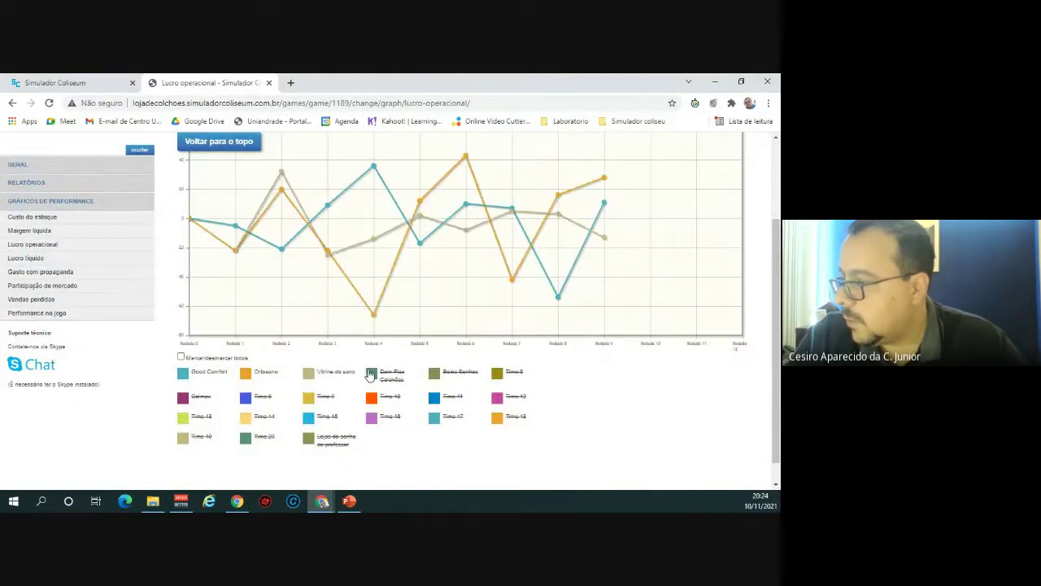
{"action": "left_click", "coordinate": [371, 375]}
{"action": "left_click", "coordinate": [459, 380]}
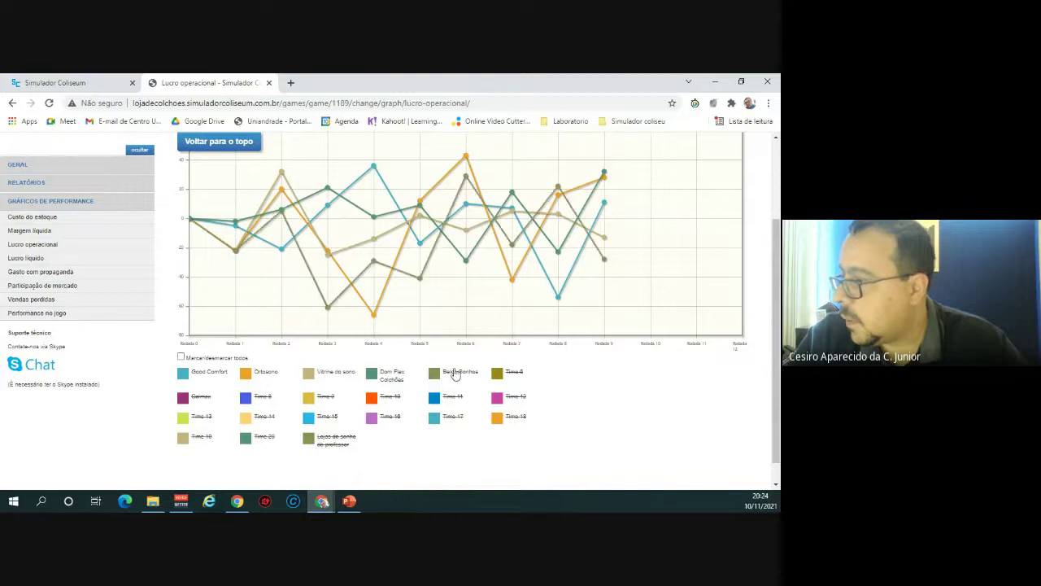
{"action": "left_click", "coordinate": [201, 400]}
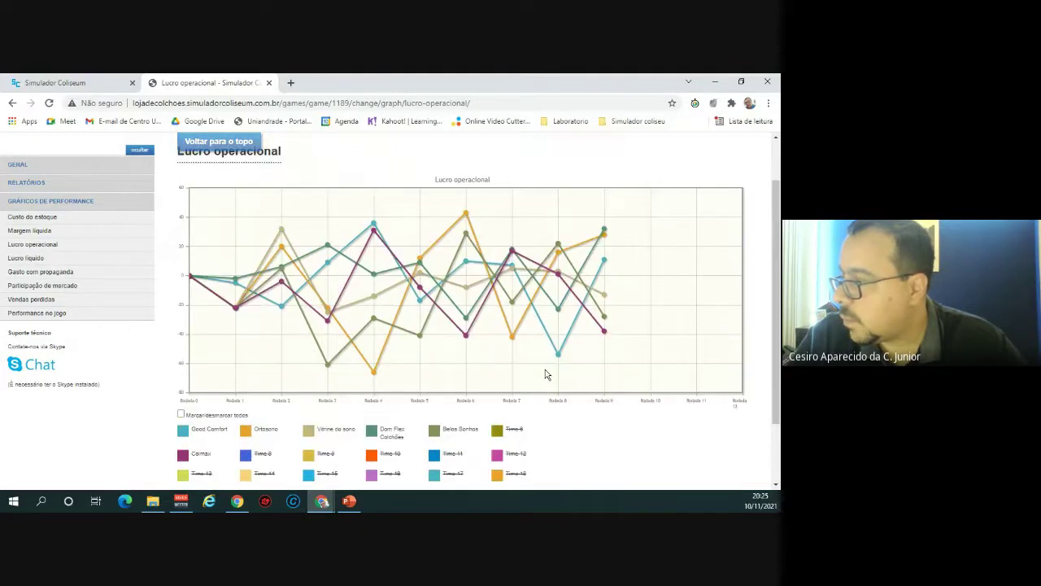
{"action": "scroll", "coordinate": [546, 376], "scroll_direction": "up", "scroll_amount": 1}
{"action": "mouse_move", "coordinate": [604, 241]}
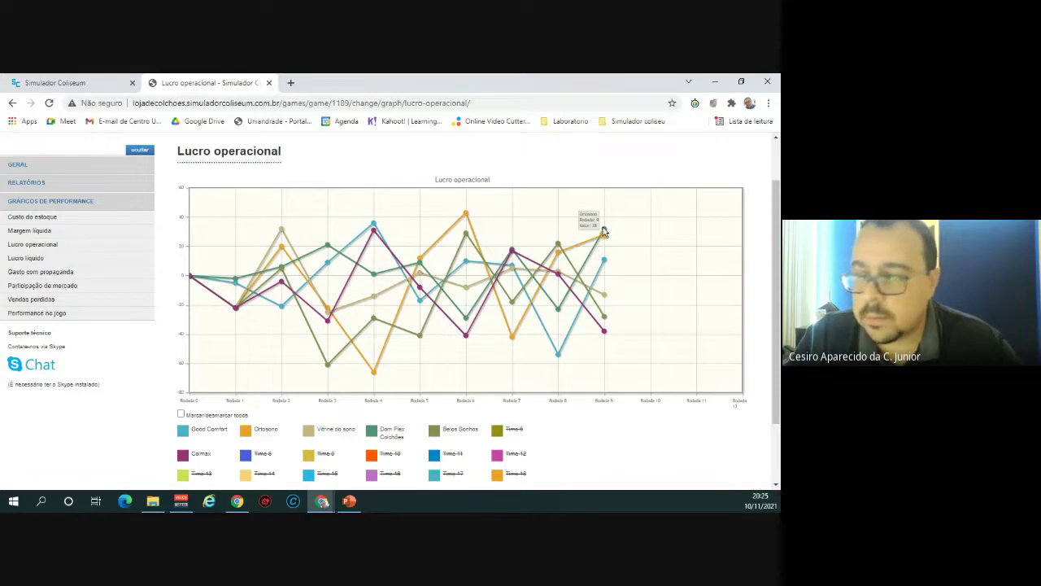
Open the net profit chart and show only the Good Comfort and Ortosono lines to compare the two companies
{"action": "left_click", "coordinate": [39, 257]}
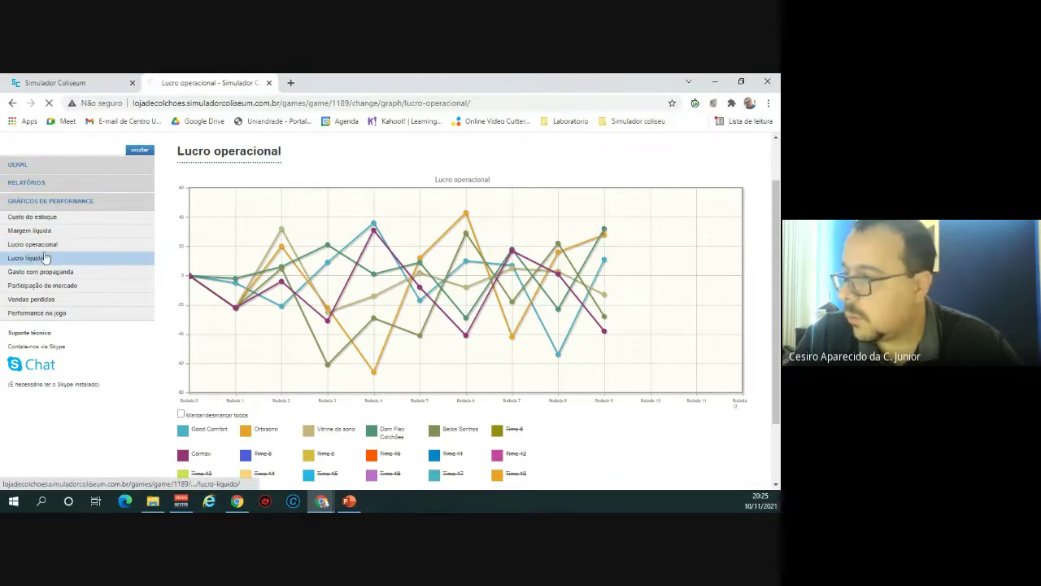
{"action": "scroll", "coordinate": [390, 334], "scroll_direction": "down", "scroll_amount": 2}
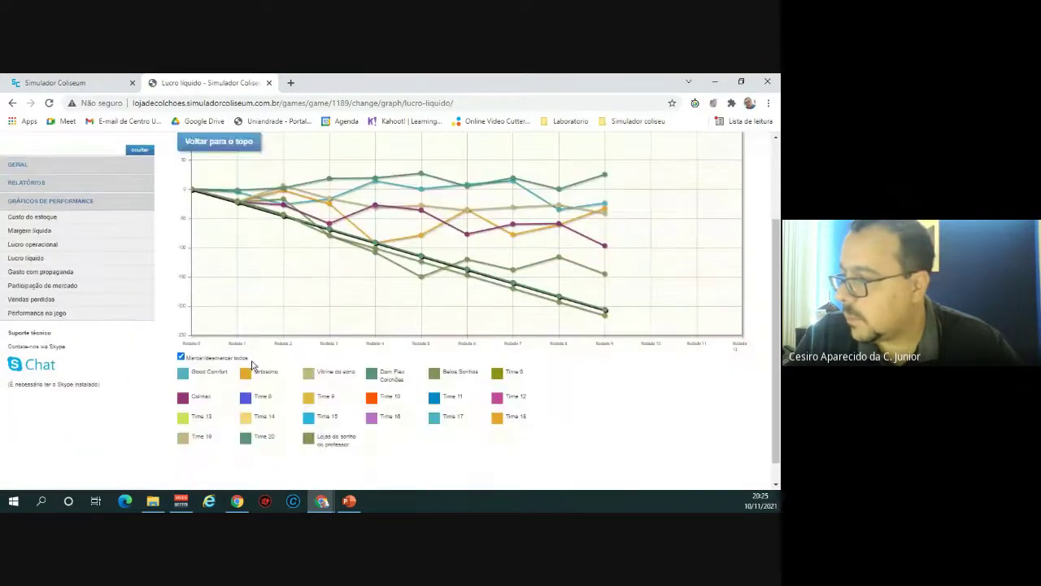
{"action": "left_click", "coordinate": [182, 358]}
{"action": "left_click", "coordinate": [184, 374]}
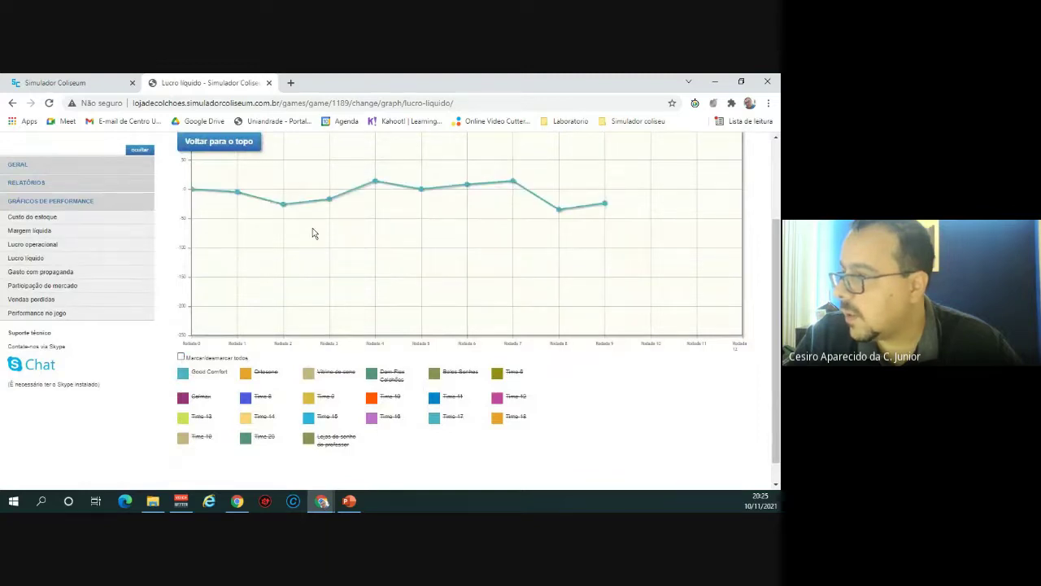
{"action": "scroll", "coordinate": [602, 200], "scroll_direction": "up", "scroll_amount": 1}
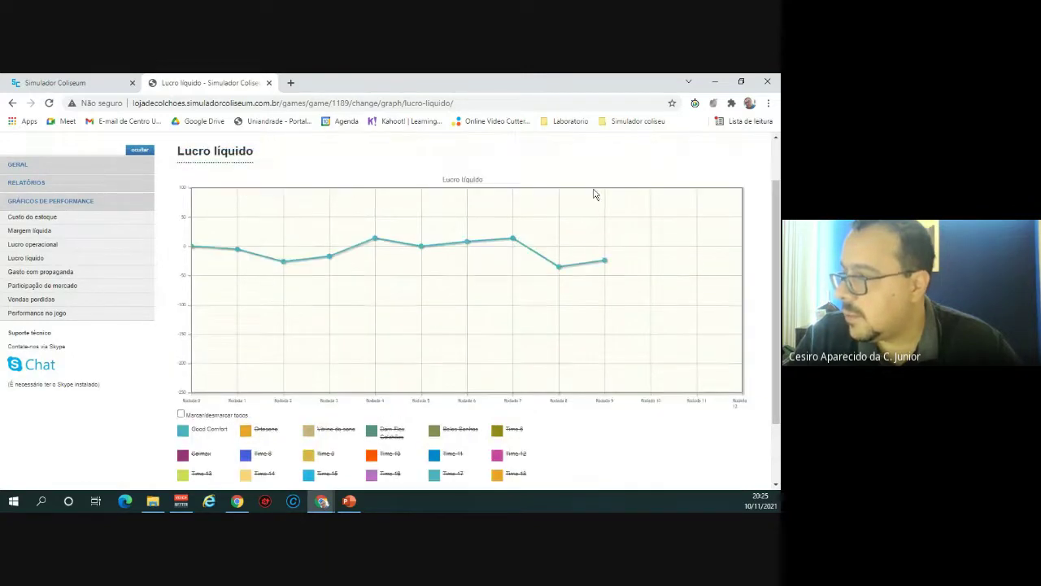
{"action": "left_click", "coordinate": [251, 437]}
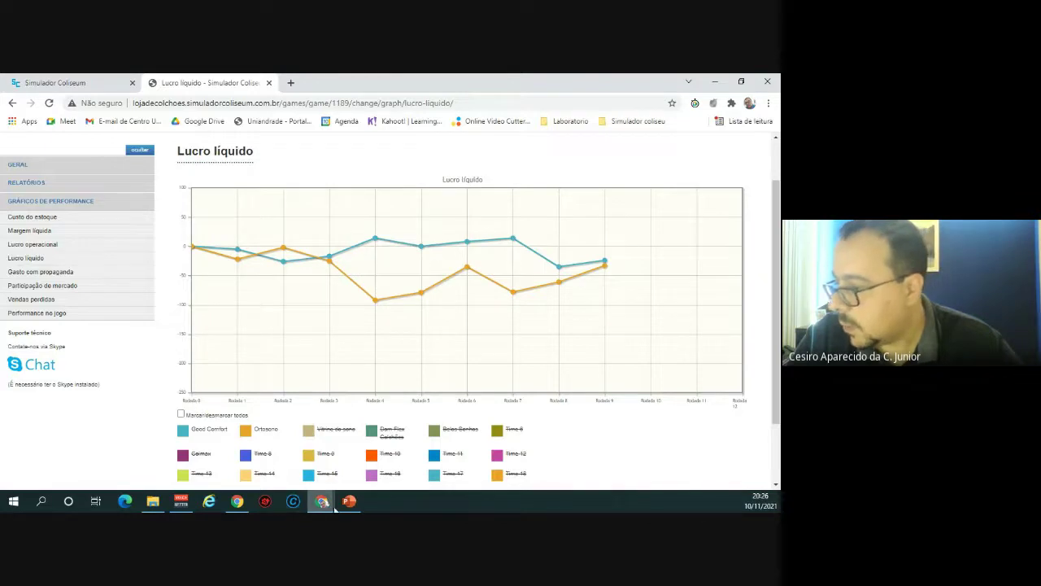
{"action": "mouse_move", "coordinate": [221, 507]}
{"action": "left_click", "coordinate": [152, 501]}
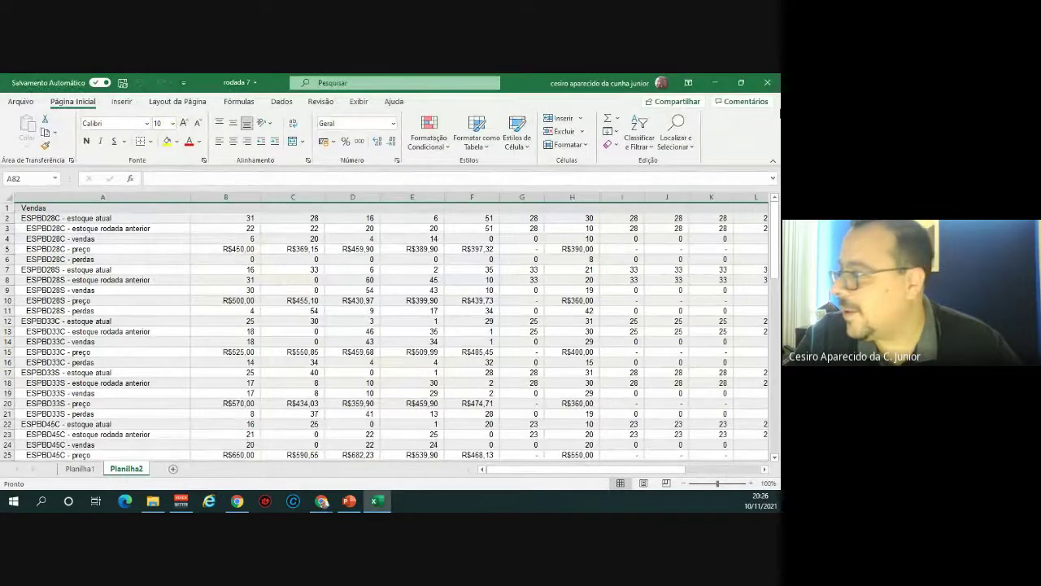
{"action": "left_click", "coordinate": [765, 83]}
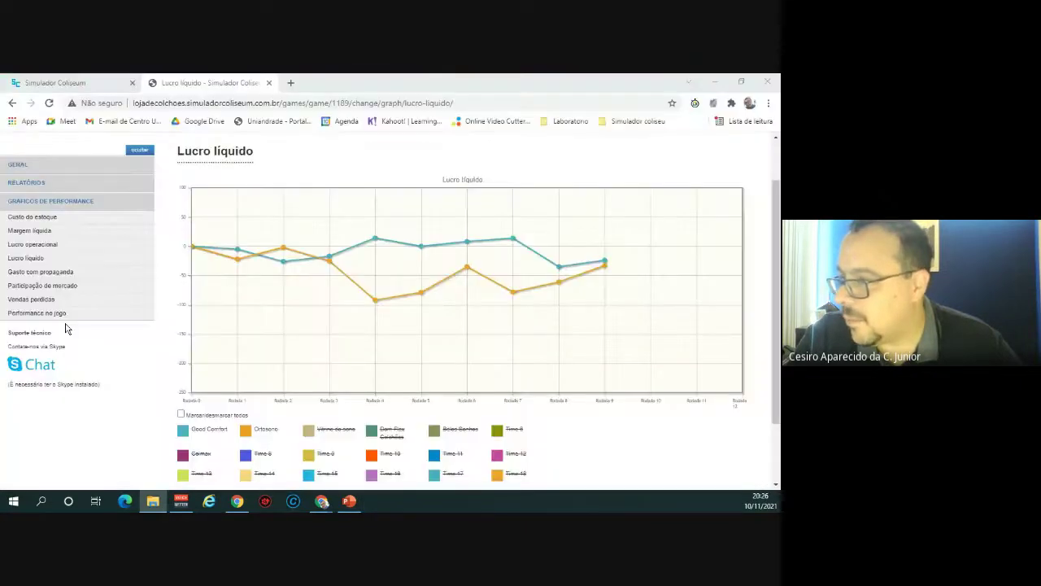
Open the financial reports and compare the round 8 gross profit of Good Comfort, Ortosono and Vitrine do sono
{"action": "left_click", "coordinate": [23, 184]}
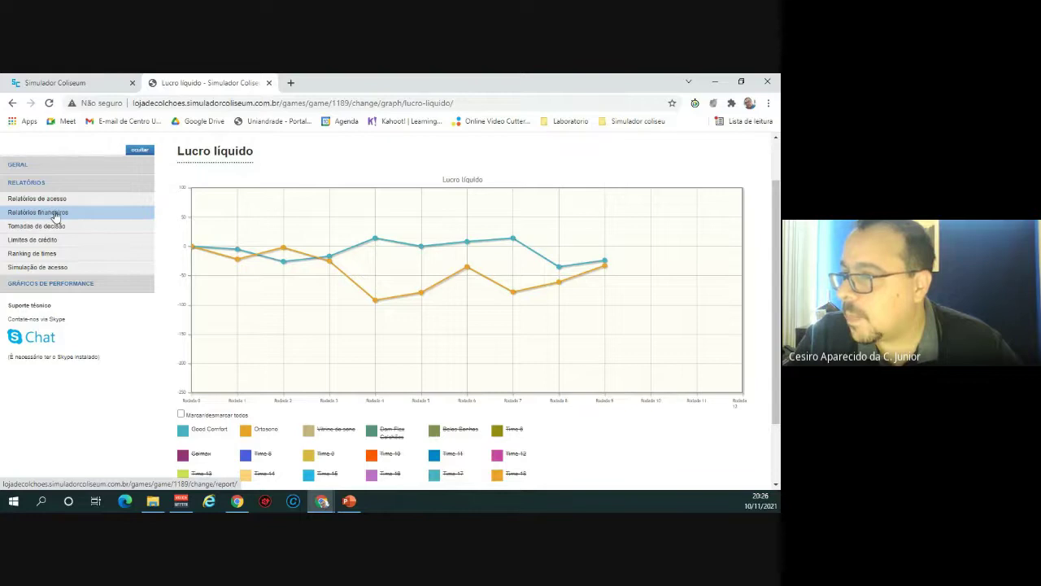
{"action": "left_click", "coordinate": [56, 213]}
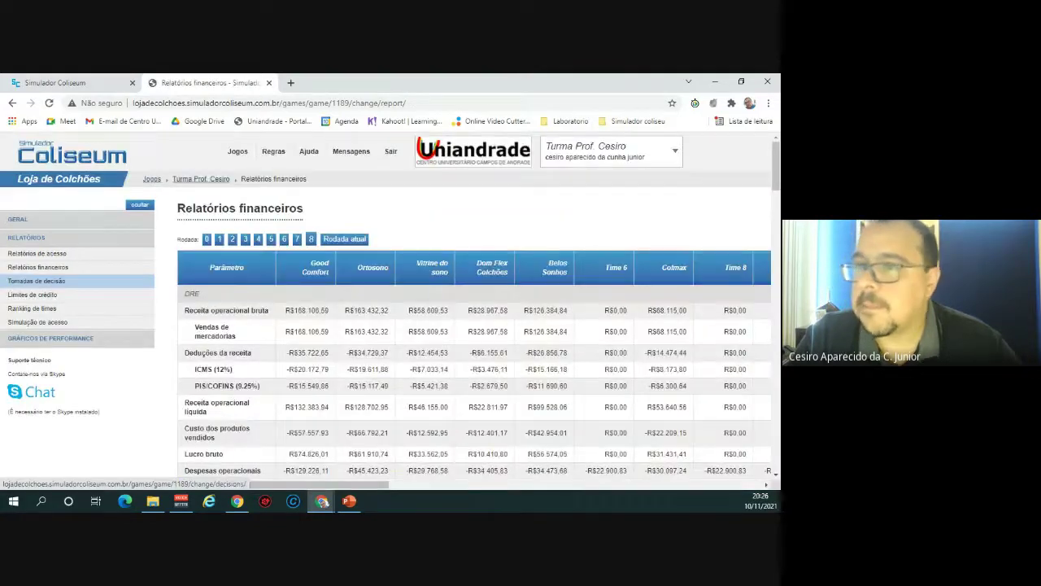
{"action": "scroll", "coordinate": [373, 331], "scroll_direction": "down", "scroll_amount": 5}
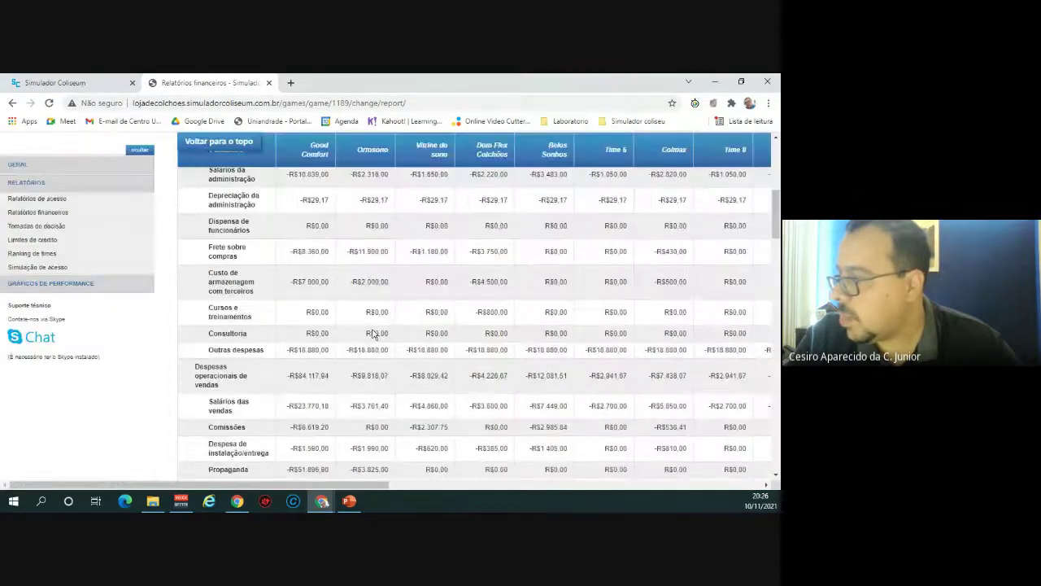
{"action": "scroll", "coordinate": [373, 331], "scroll_direction": "down", "scroll_amount": 3}
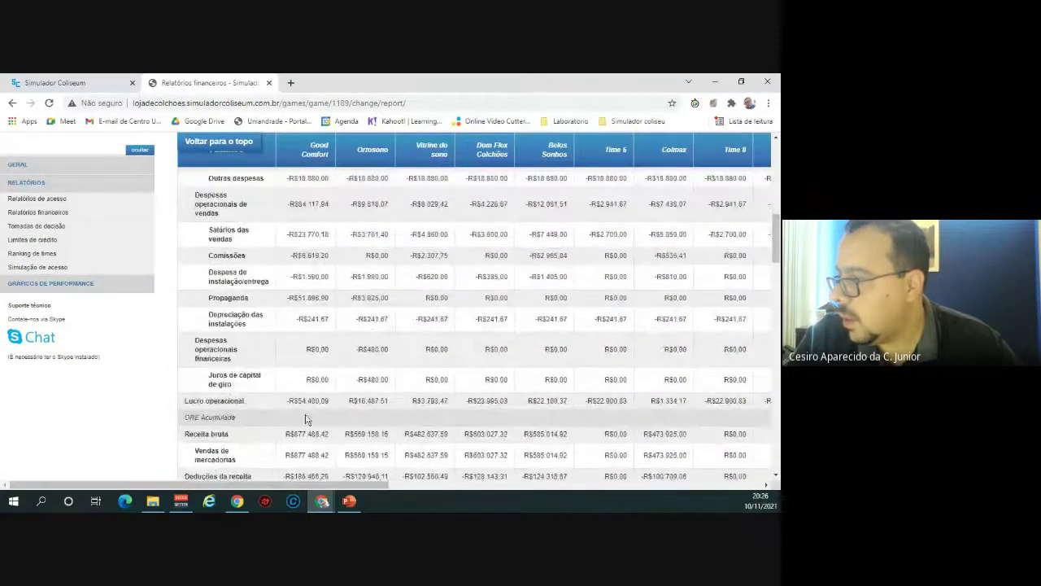
{"action": "scroll", "coordinate": [317, 399], "scroll_direction": "up", "scroll_amount": 3}
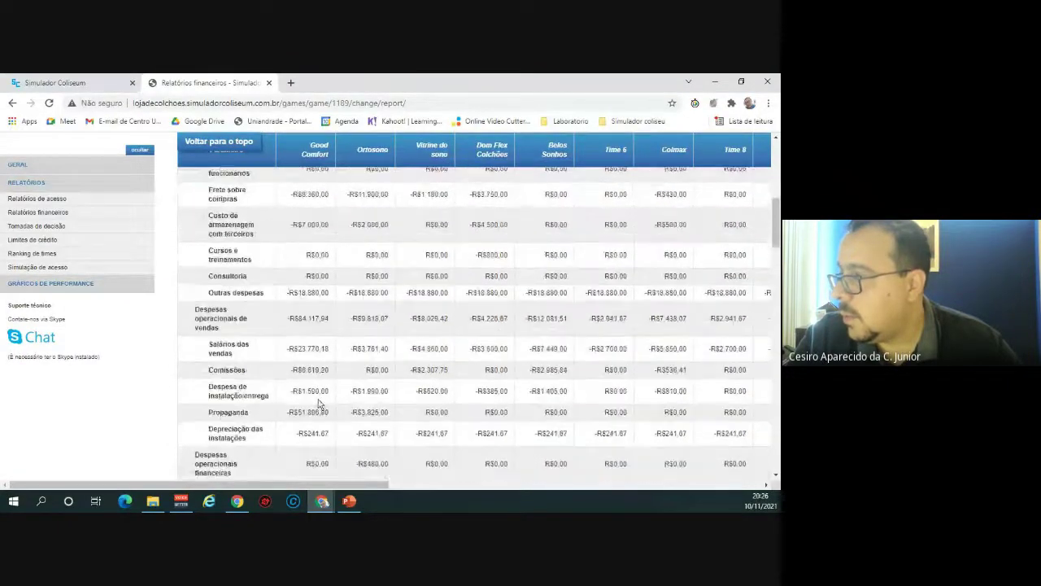
{"action": "scroll", "coordinate": [317, 404], "scroll_direction": "up", "scroll_amount": 1}
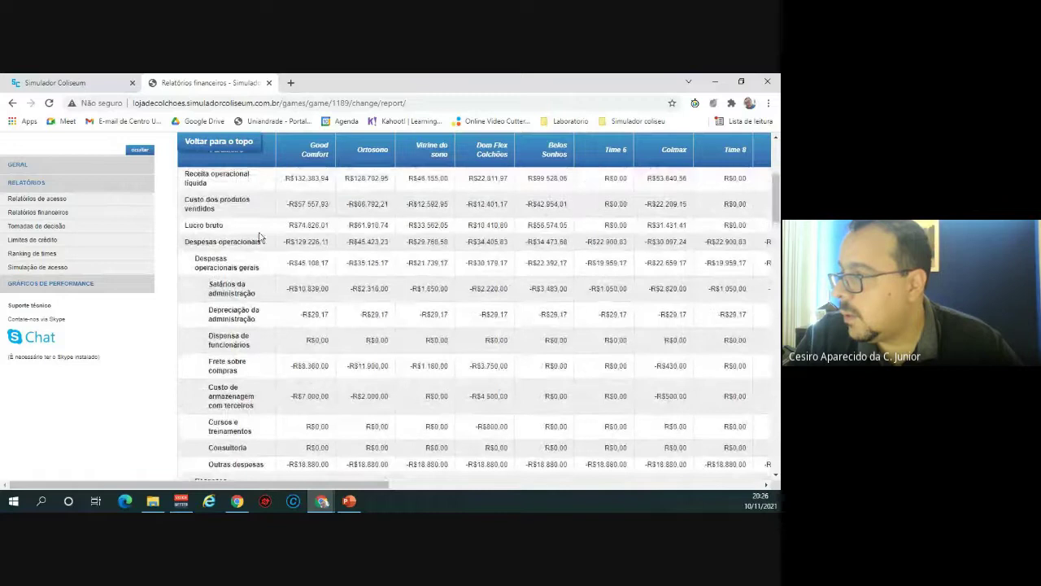
{"action": "left_click_drag", "start_coordinate": [295, 225], "coordinate": [465, 228]}
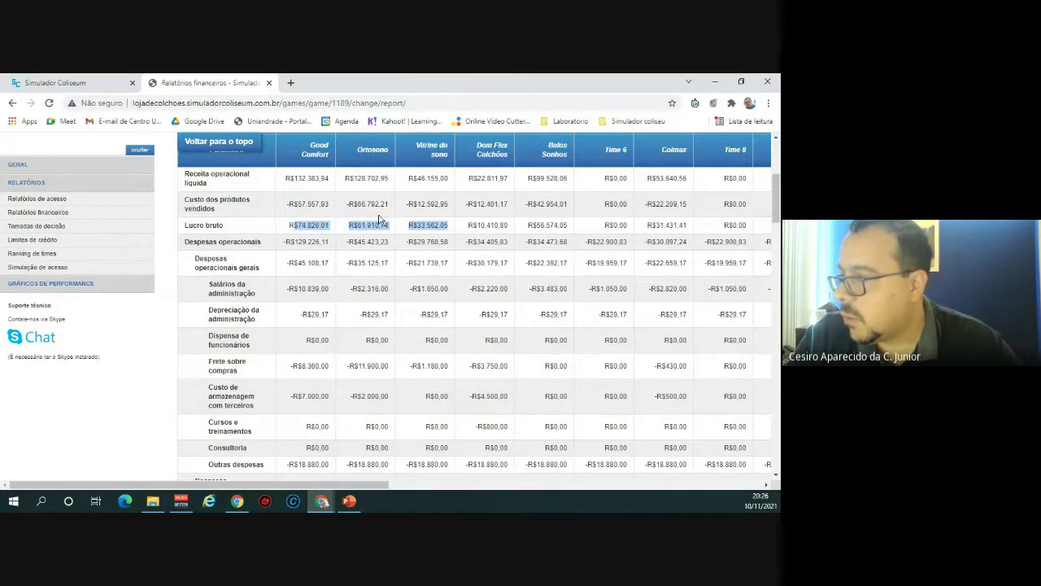
Review the round 8 operating expenses and compare the operating profit of Good Comfort and Ortosono
{"action": "scroll", "coordinate": [415, 231], "scroll_direction": "down", "scroll_amount": 2}
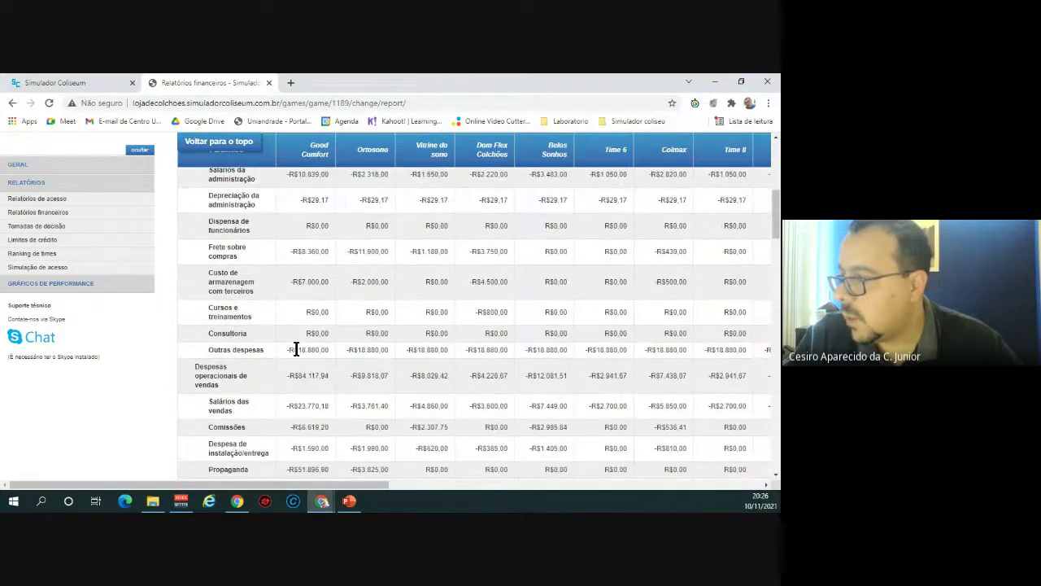
{"action": "scroll", "coordinate": [294, 353], "scroll_direction": "down", "scroll_amount": 2}
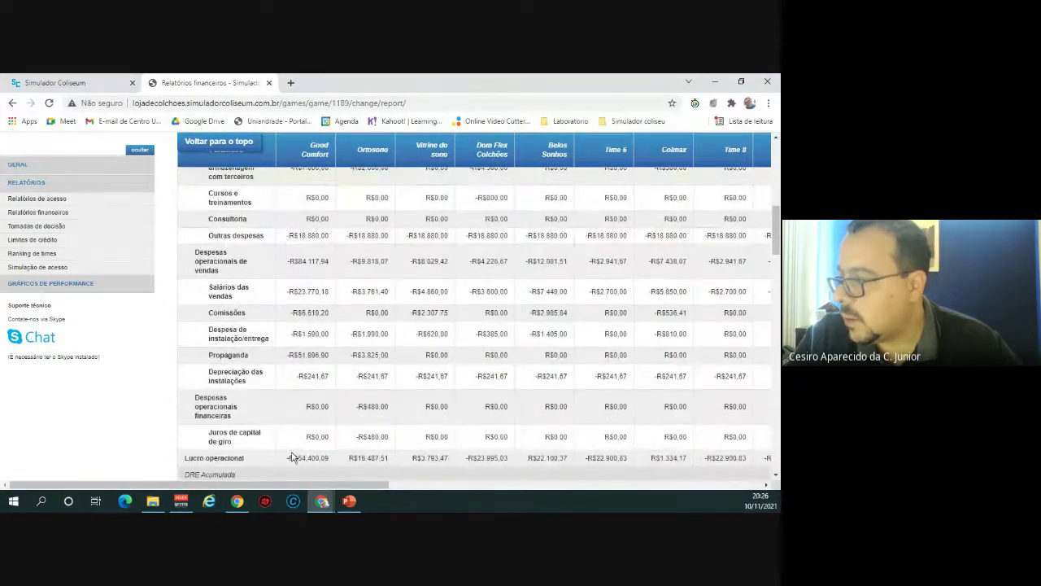
{"action": "left_click_drag", "start_coordinate": [285, 459], "coordinate": [333, 465]}
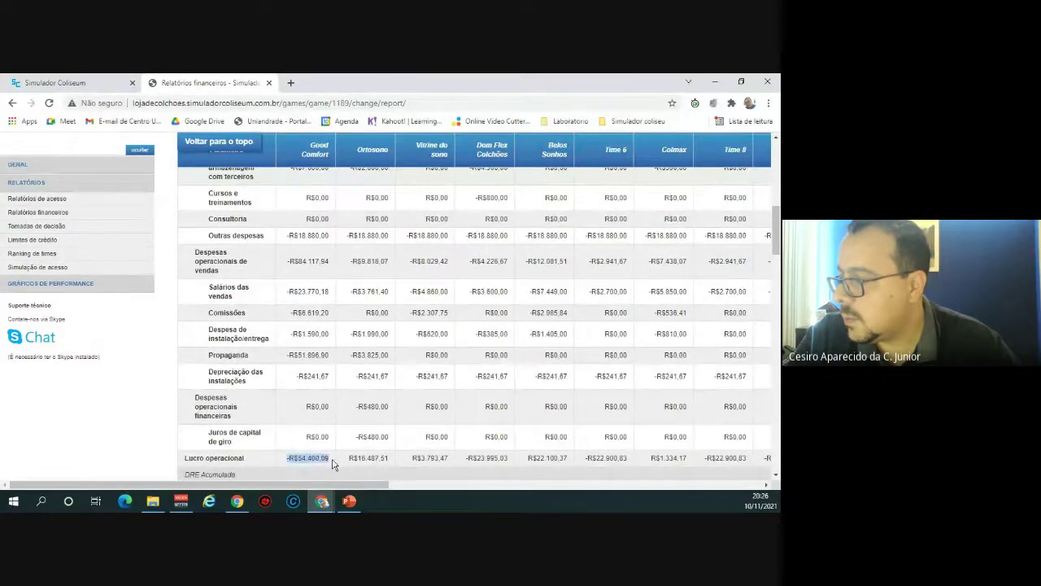
{"action": "scroll", "coordinate": [342, 426], "scroll_direction": "down", "scroll_amount": 1}
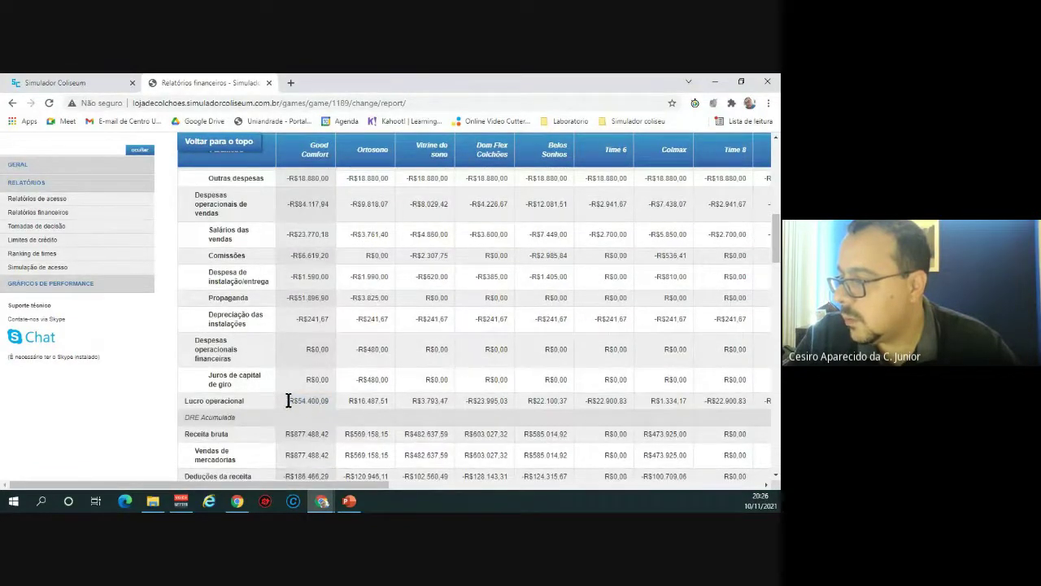
{"action": "left_click_drag", "start_coordinate": [288, 401], "coordinate": [384, 402]}
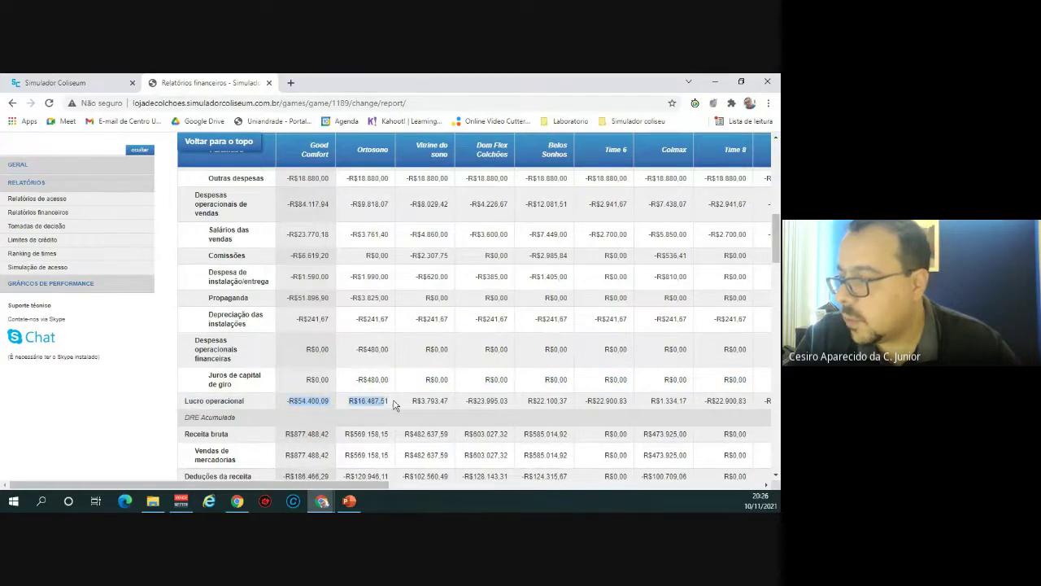
Switch the financial reports to the current round
{"action": "scroll", "coordinate": [397, 403], "scroll_direction": "up", "scroll_amount": 1}
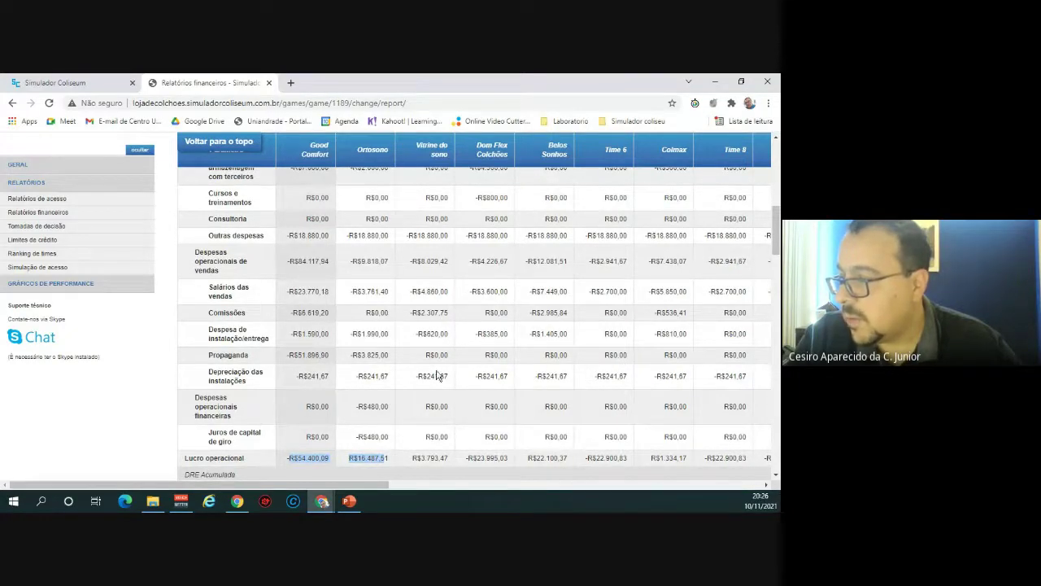
{"action": "scroll", "coordinate": [355, 383], "scroll_direction": "up", "scroll_amount": 10}
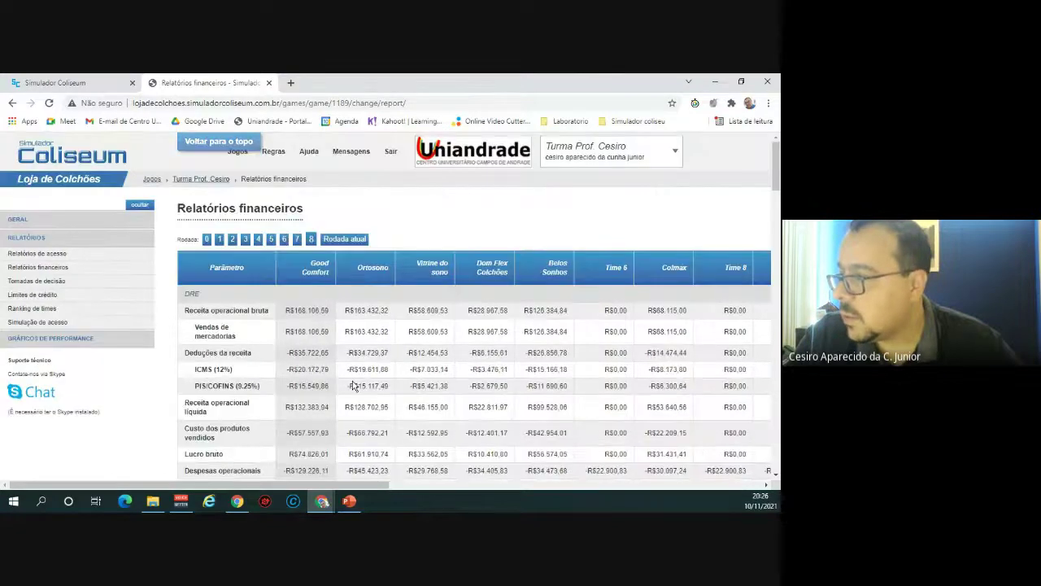
{"action": "scroll", "coordinate": [354, 387], "scroll_direction": "down", "scroll_amount": 5}
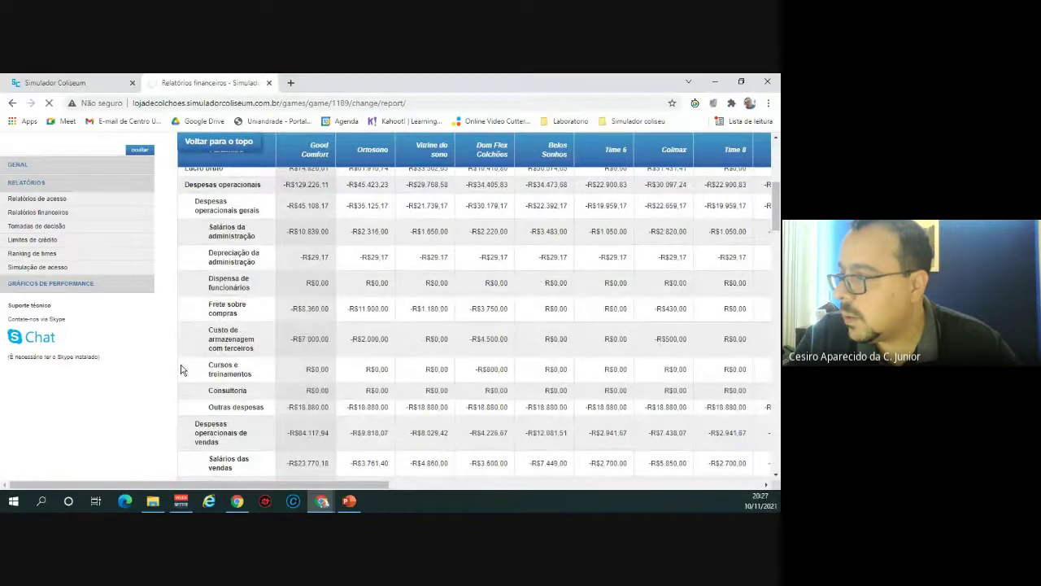
{"action": "scroll", "coordinate": [154, 367], "scroll_direction": "down", "scroll_amount": 3}
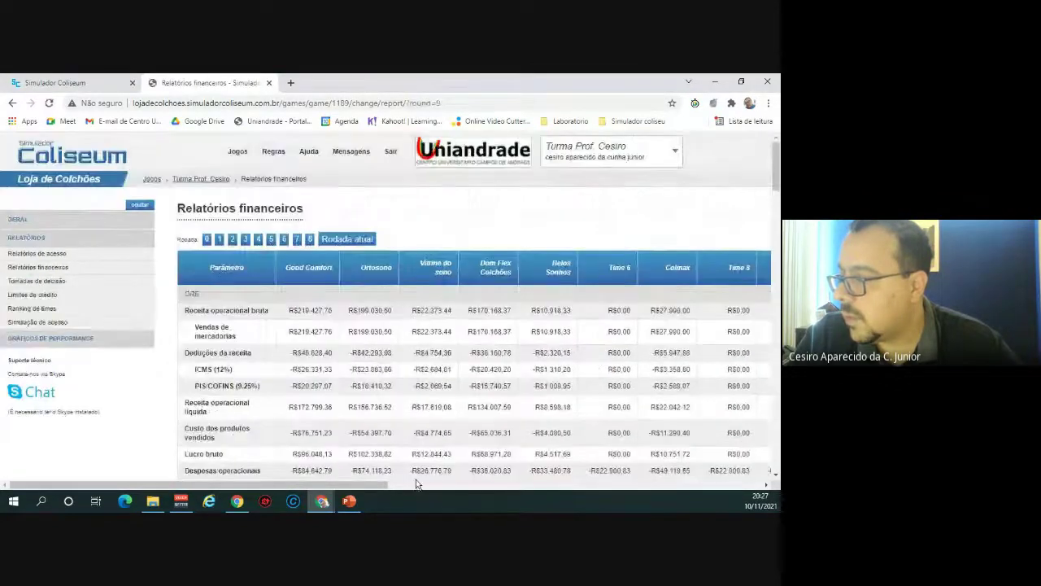
Review the round 9 operating expenses and operating profit of the companies
{"action": "scroll", "coordinate": [366, 465], "scroll_direction": "down", "scroll_amount": 10}
{"action": "scroll", "coordinate": [370, 466], "scroll_direction": "down", "scroll_amount": 2}
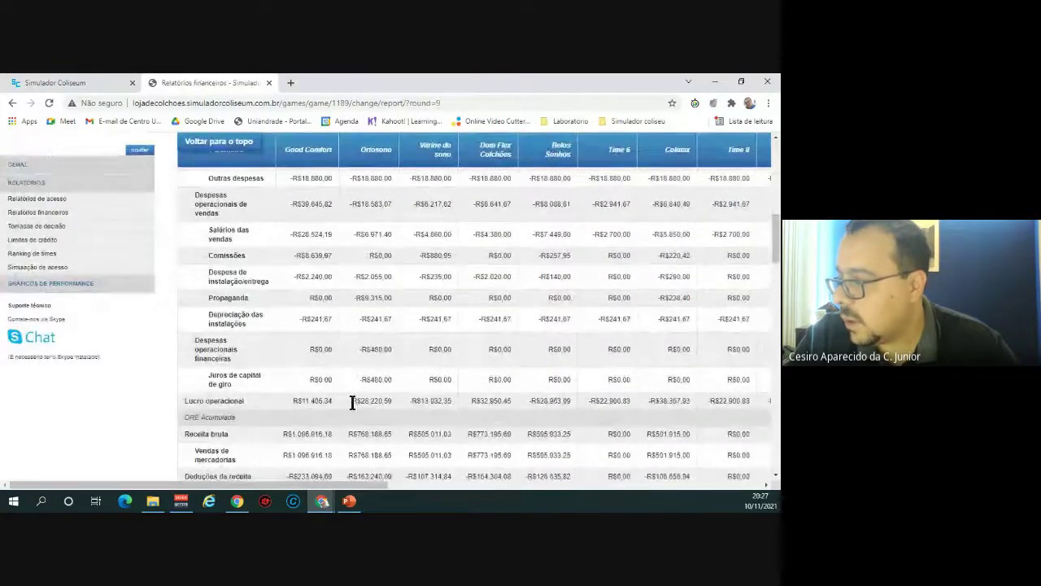
{"action": "scroll", "coordinate": [309, 396], "scroll_direction": "up", "scroll_amount": 1}
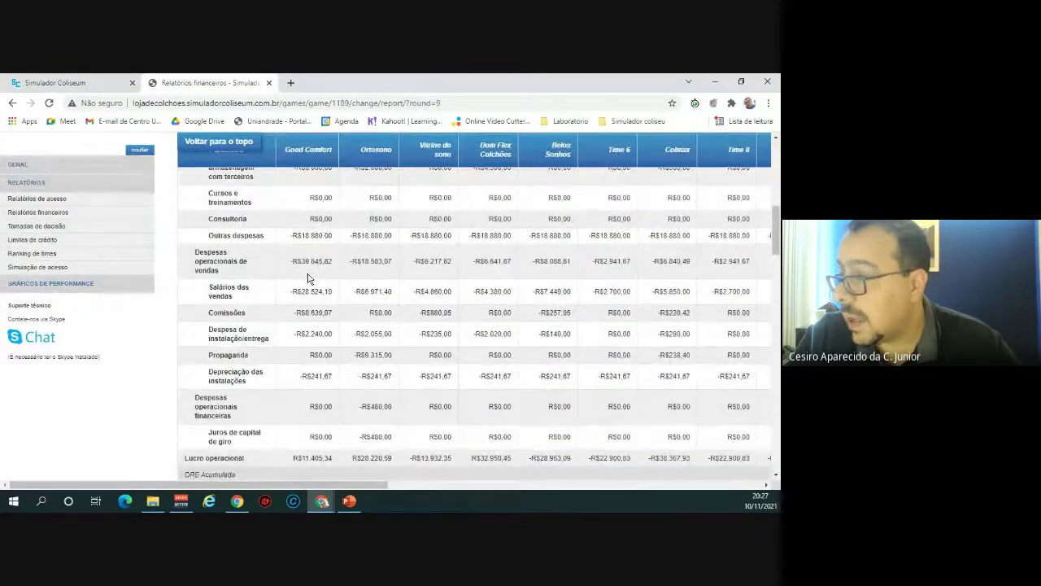
{"action": "scroll", "coordinate": [309, 301], "scroll_direction": "up", "scroll_amount": 2}
{"action": "scroll", "coordinate": [310, 311], "scroll_direction": "up", "scroll_amount": 1}
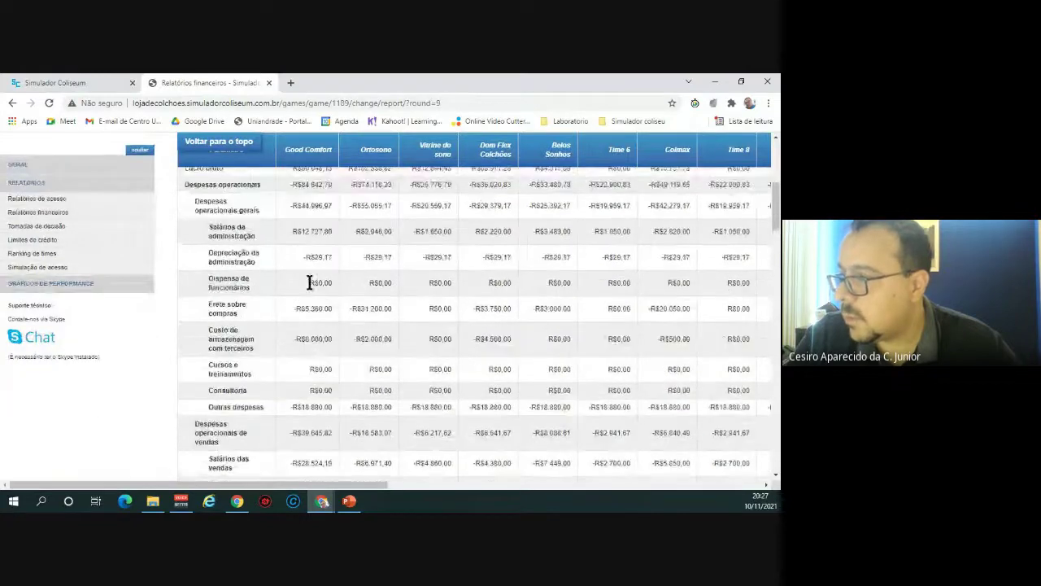
Compare the round 9 gross profit of Good Comfort and Ortosono, and check their freight, storage and selling expenses
{"action": "scroll", "coordinate": [303, 240], "scroll_direction": "up", "scroll_amount": 1}
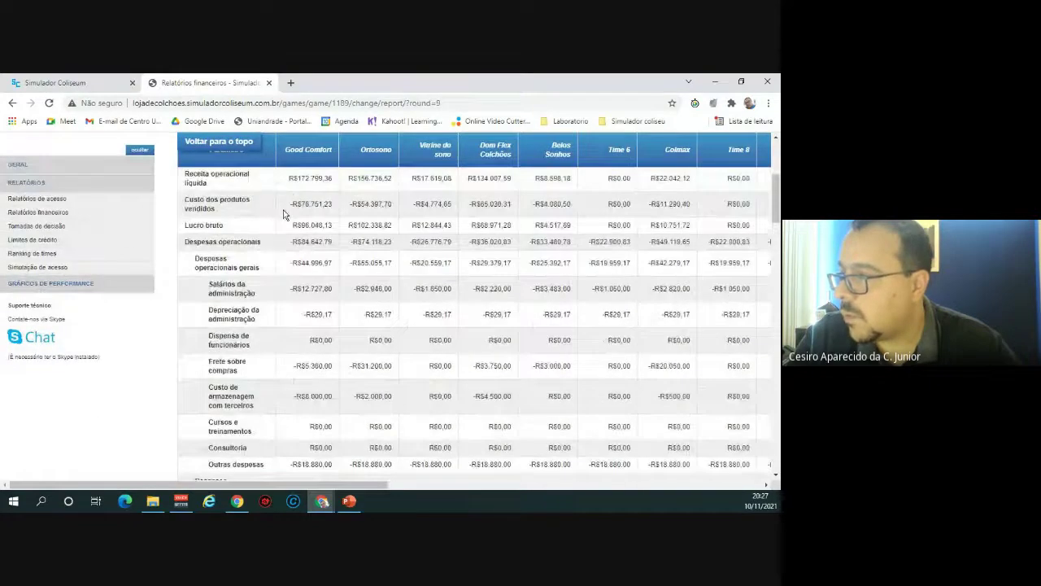
{"action": "left_click_drag", "start_coordinate": [293, 226], "coordinate": [396, 230]}
{"action": "scroll", "coordinate": [358, 269], "scroll_direction": "down", "scroll_amount": 2}
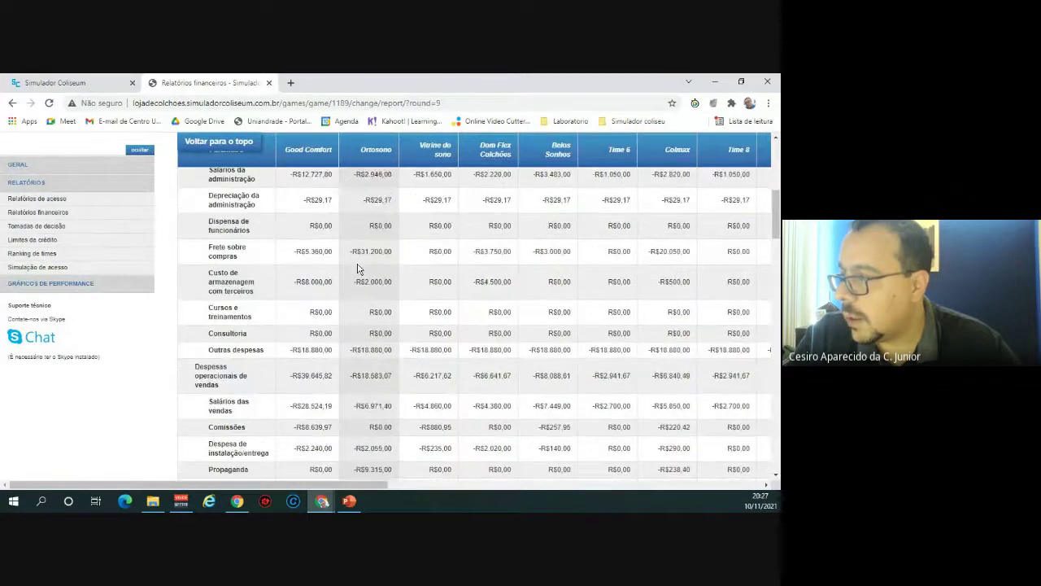
{"action": "scroll", "coordinate": [357, 334], "scroll_direction": "down", "scroll_amount": 1}
{"action": "scroll", "coordinate": [310, 475], "scroll_direction": "down", "scroll_amount": 1}
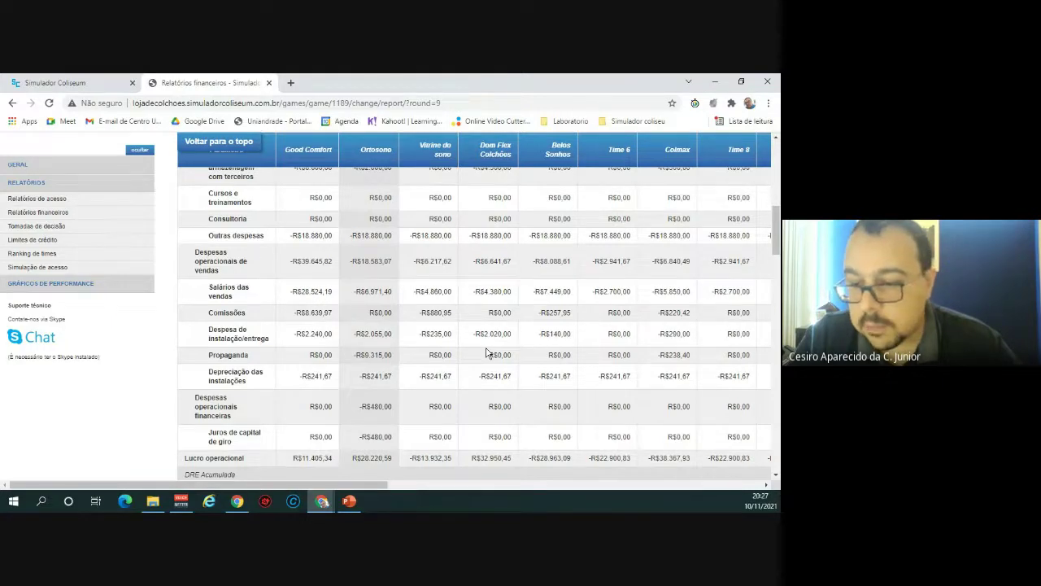
Highlight the round 9 gross profit from Good Comfort to Dom Flex Colchões and compare the four companies
{"action": "scroll", "coordinate": [487, 351], "scroll_direction": "up", "scroll_amount": 3}
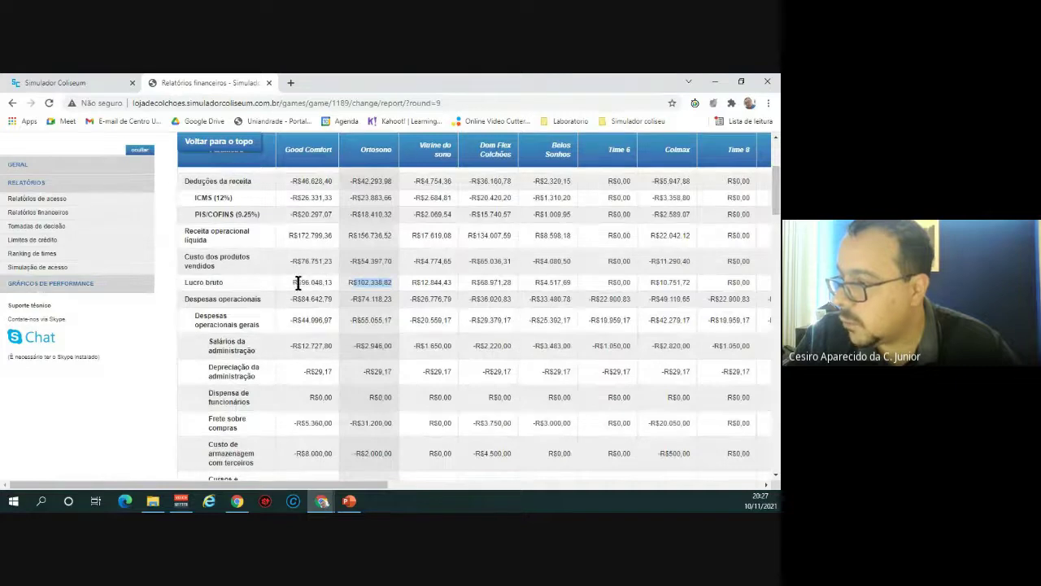
{"action": "left_click_drag", "start_coordinate": [298, 283], "coordinate": [503, 285]}
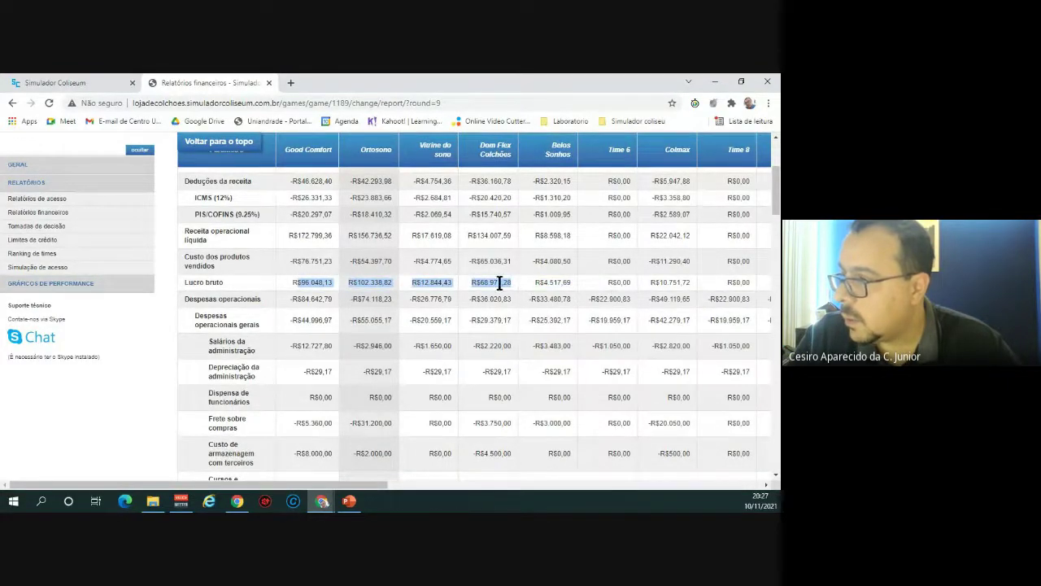
{"action": "left_click", "coordinate": [428, 282]}
{"action": "left_click", "coordinate": [428, 281]}
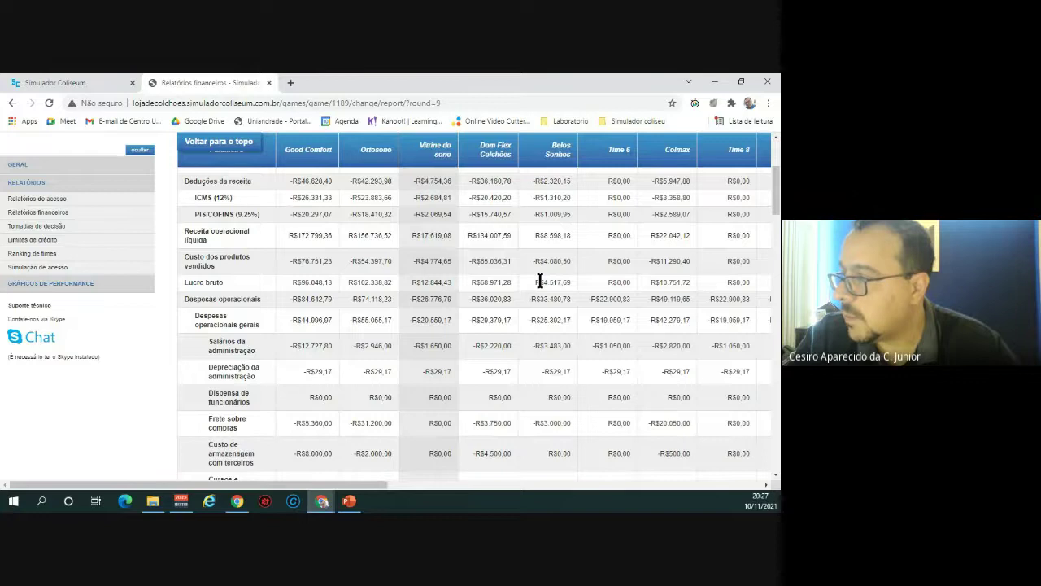
Compare the companies' round 9 operating profit, and trace Ortosono's result back through its expenses to its gross profit
{"action": "scroll", "coordinate": [540, 281], "scroll_direction": "up", "scroll_amount": 1}
{"action": "scroll", "coordinate": [539, 281], "scroll_direction": "down", "scroll_amount": 7}
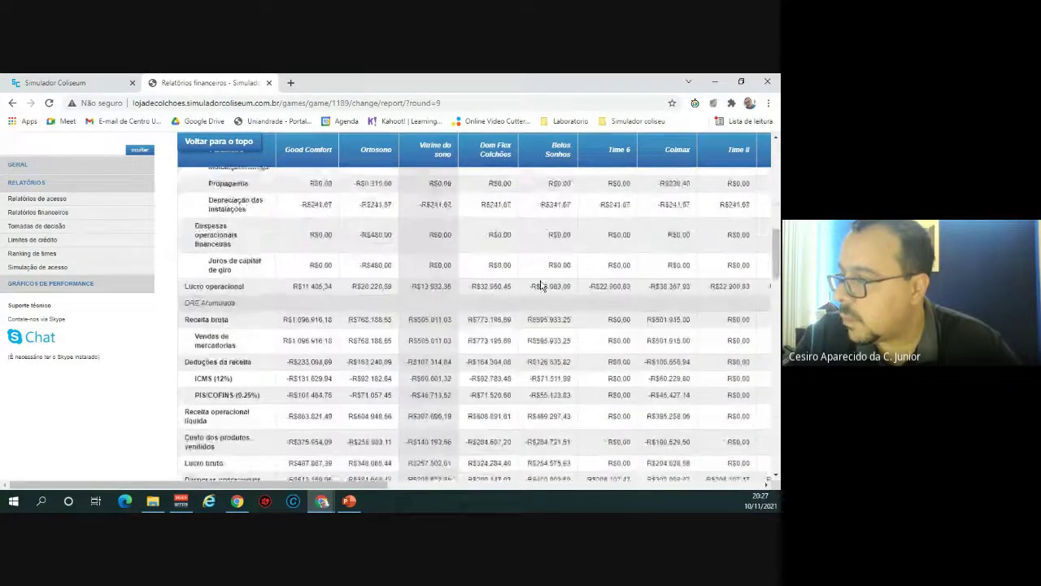
{"action": "scroll", "coordinate": [541, 285], "scroll_direction": "down", "scroll_amount": 1}
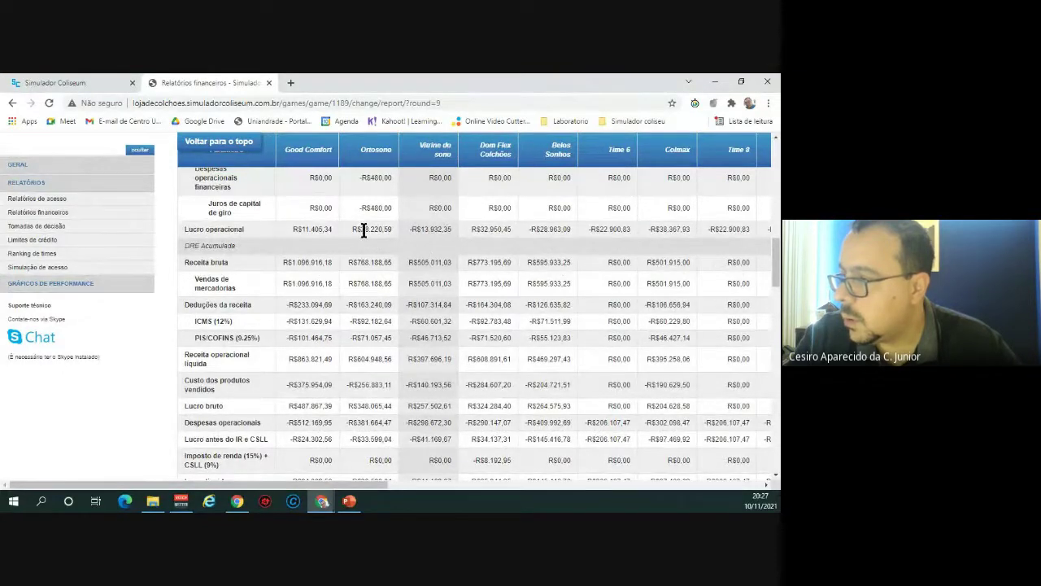
{"action": "scroll", "coordinate": [361, 232], "scroll_direction": "up", "scroll_amount": 4}
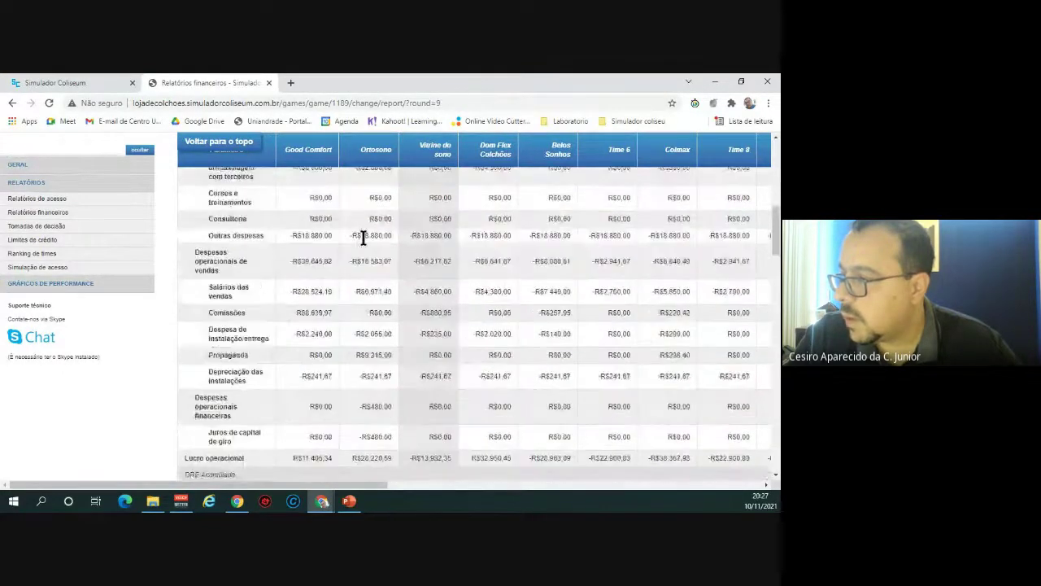
{"action": "scroll", "coordinate": [363, 249], "scroll_direction": "up", "scroll_amount": 3}
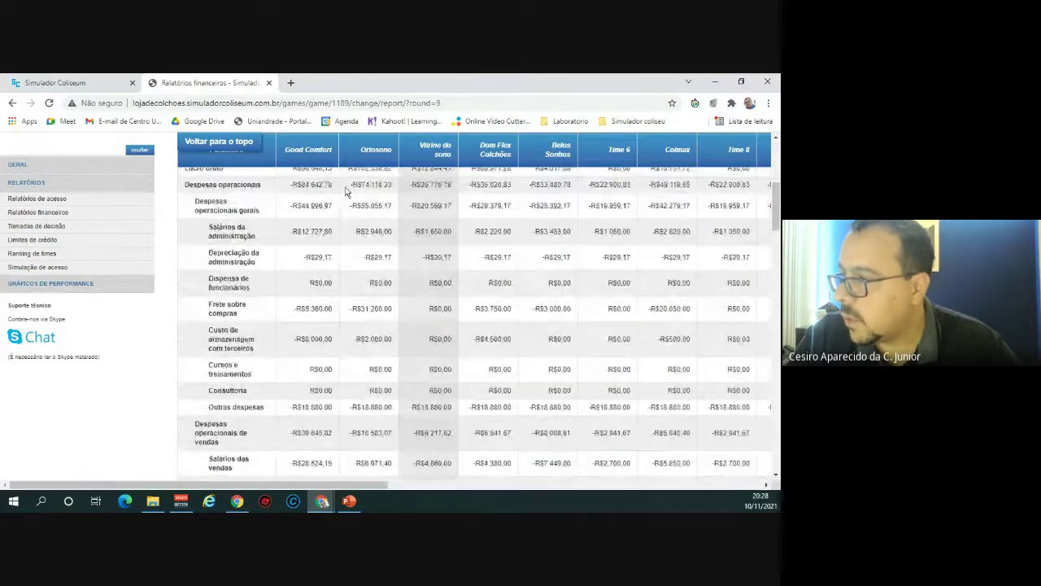
{"action": "scroll", "coordinate": [341, 213], "scroll_direction": "up", "scroll_amount": 2}
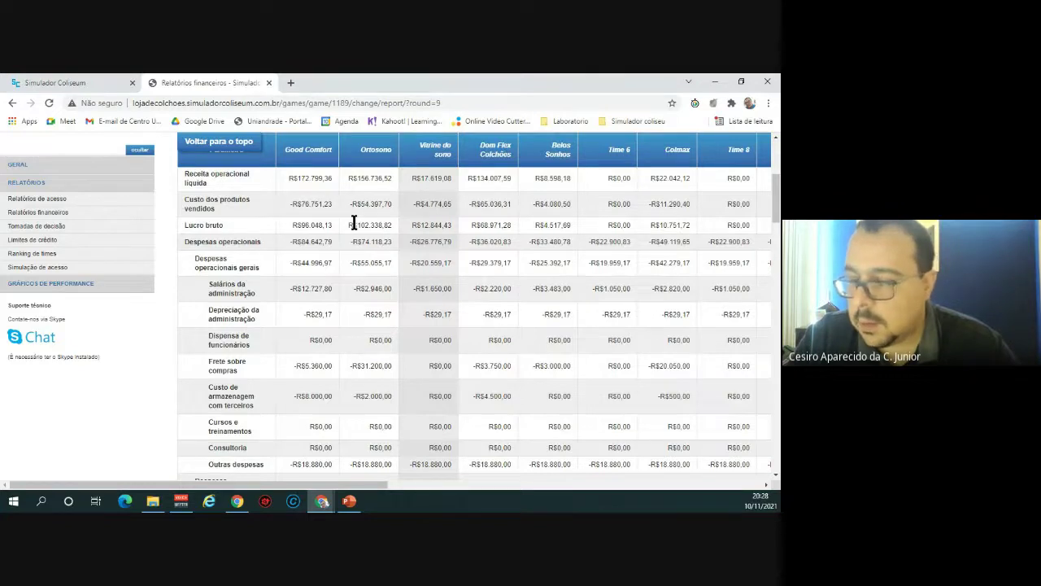
Show the list of available performance charts
{"action": "left_click", "coordinate": [61, 287]}
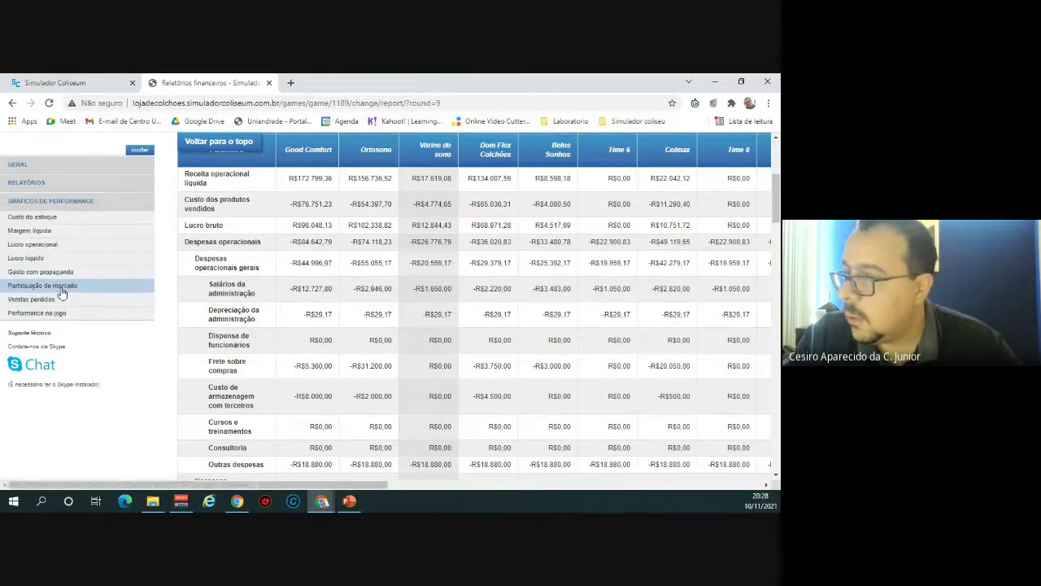